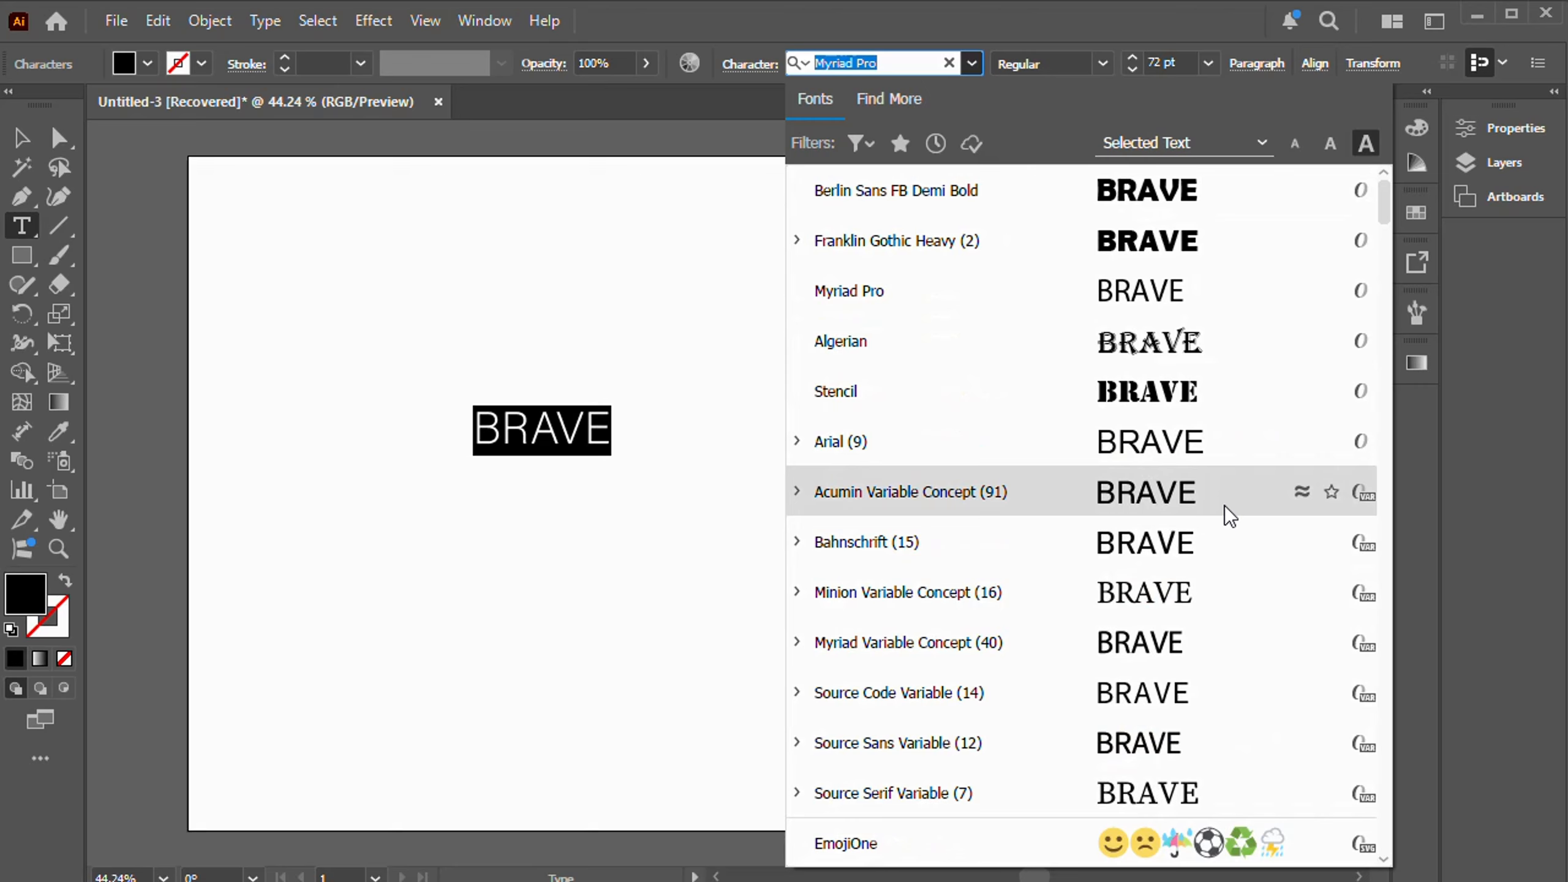
Set the BRAVE text in Franklin Gothic Heavy and enlarge it to span most of the artboard's width.
{"action": "left_click", "coordinate": [1171, 245]}
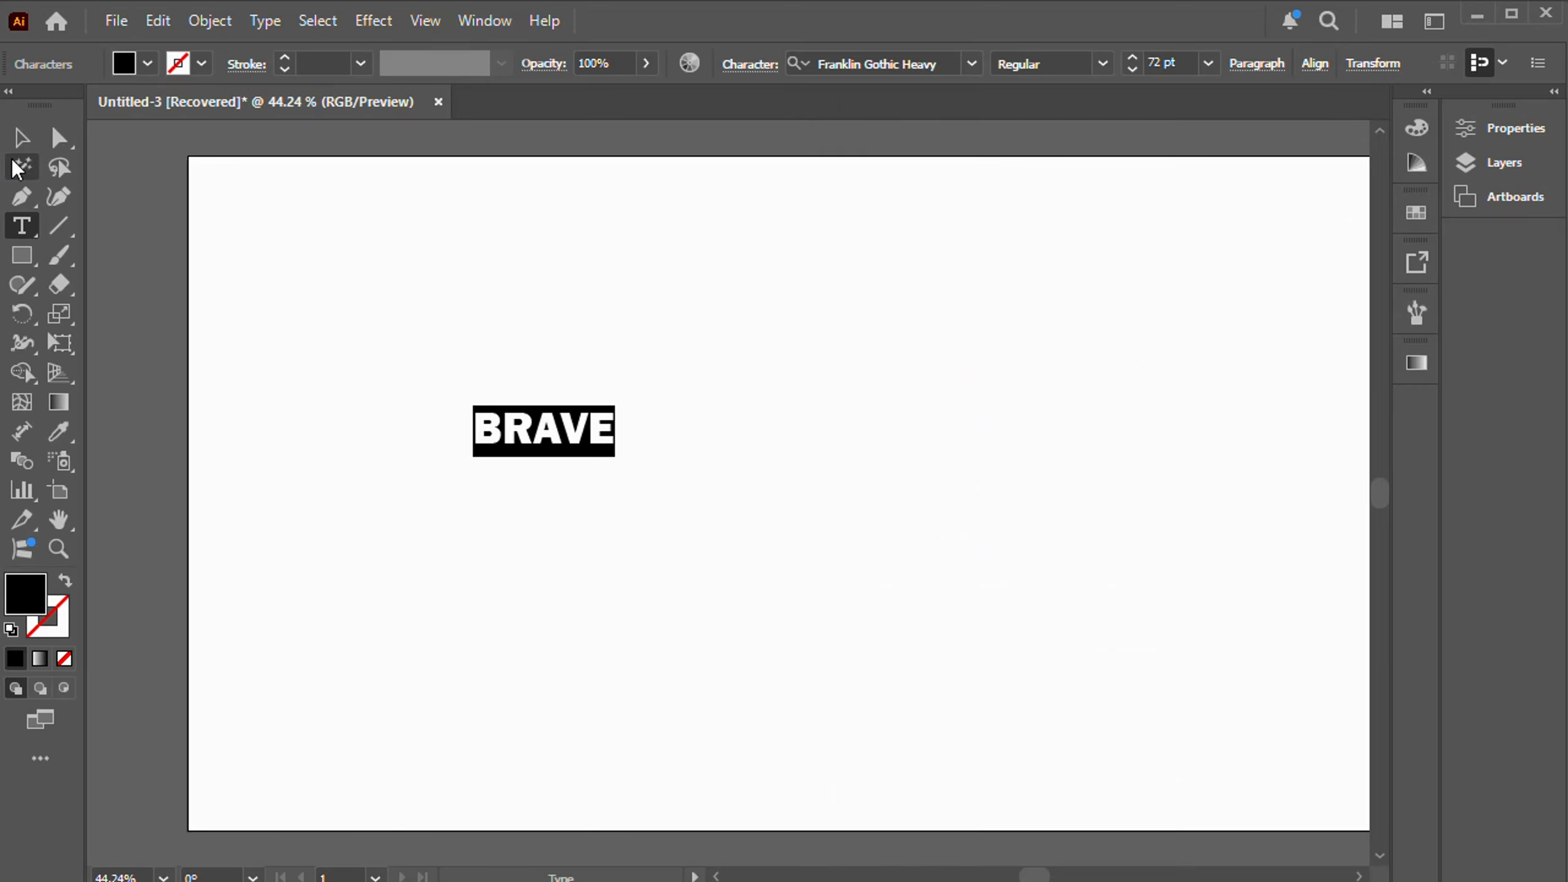
{"action": "left_click", "coordinate": [22, 138]}
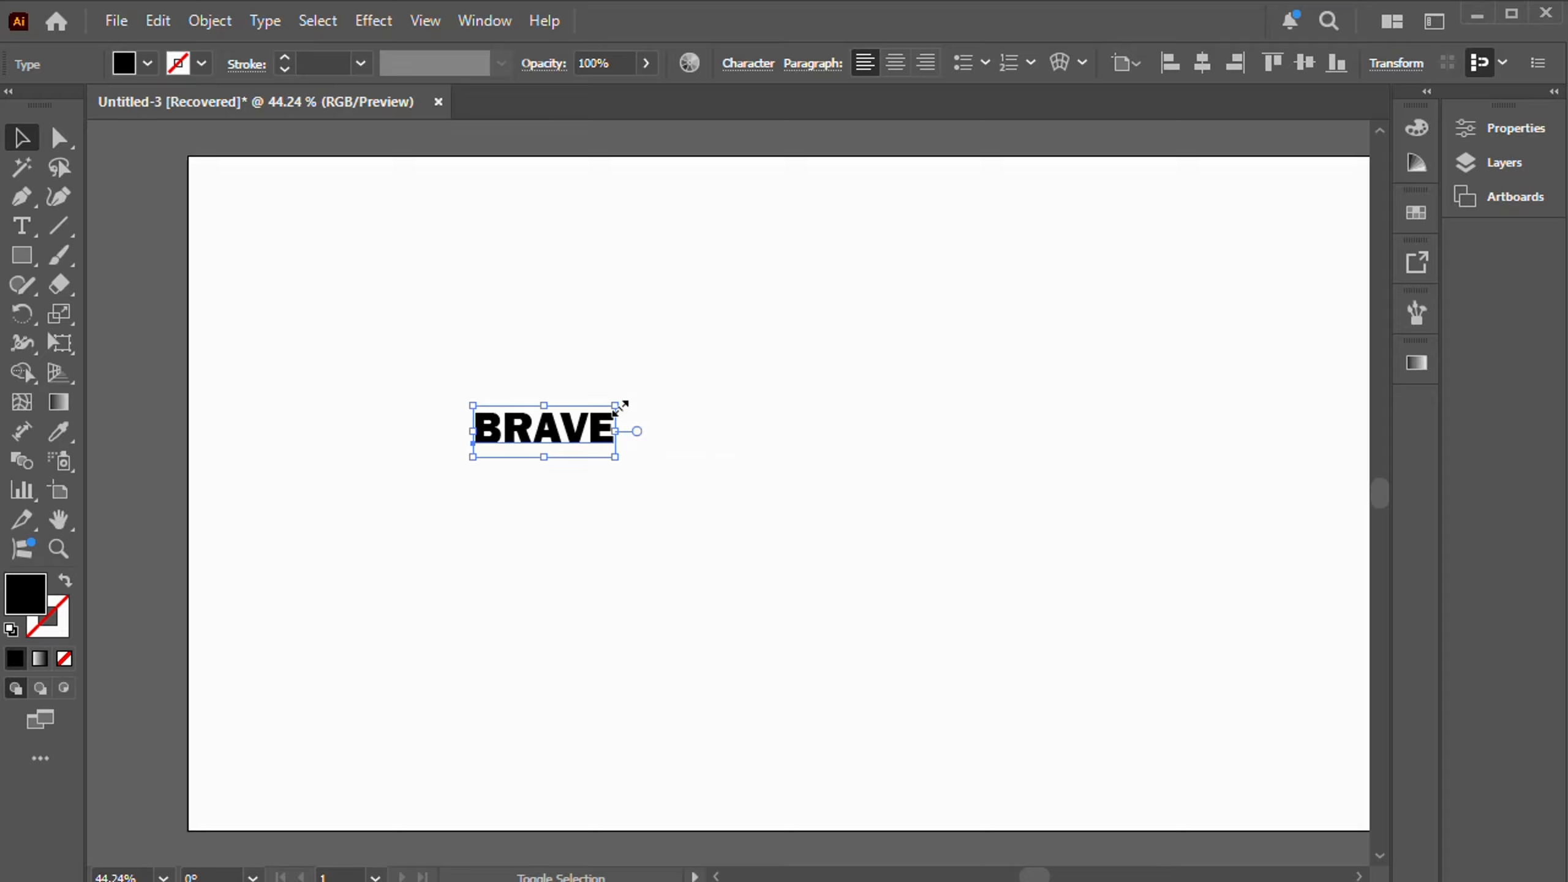
{"action": "left_click_drag", "start_coordinate": [615, 406], "coordinate": [1231, 310]}
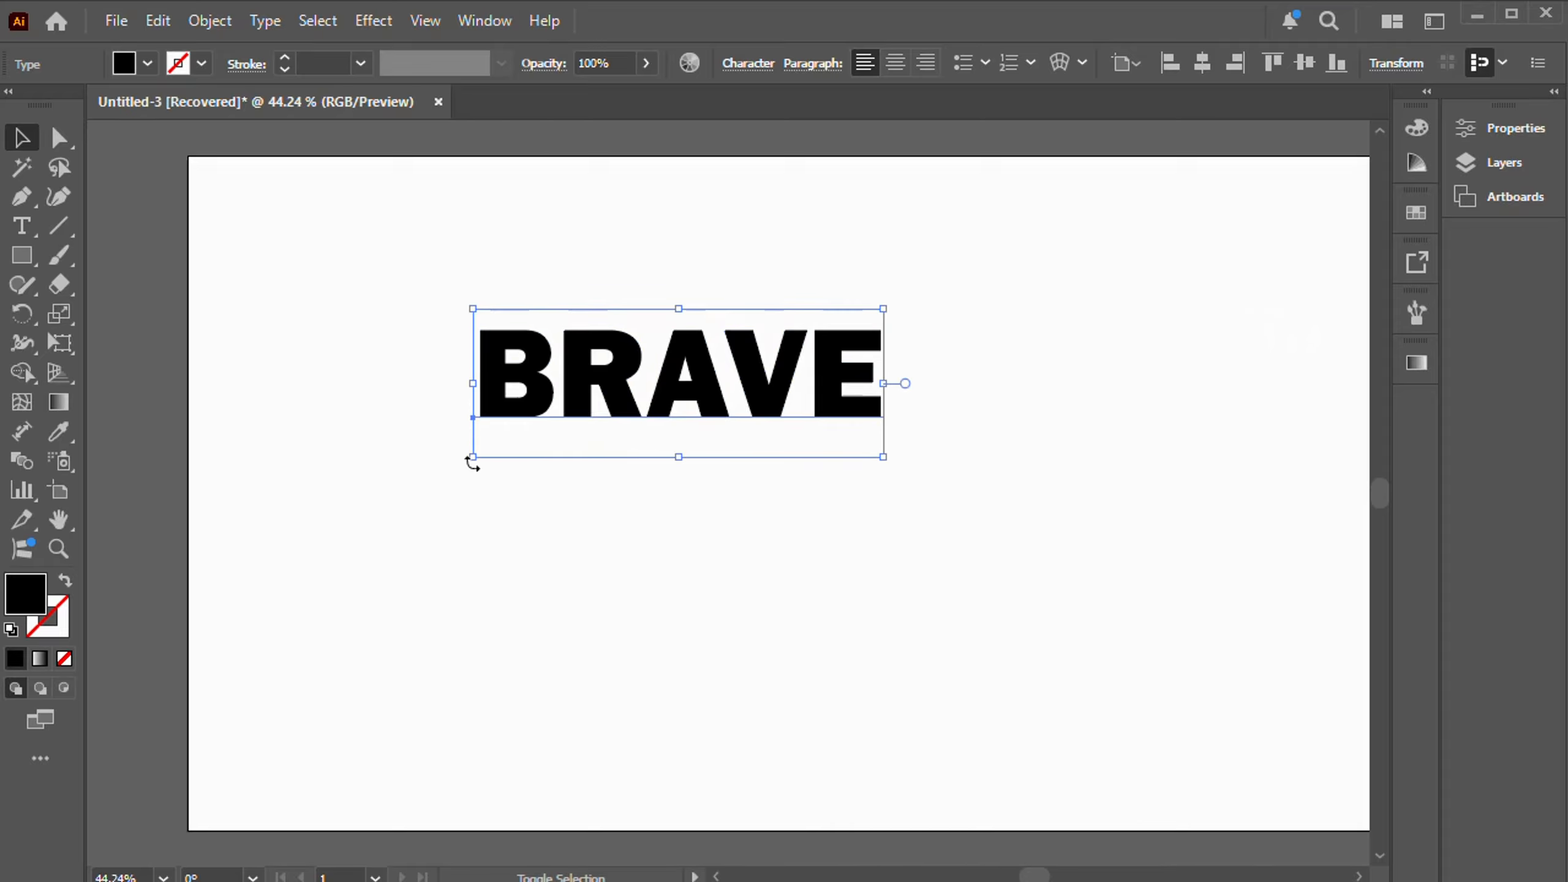
{"action": "left_click_drag", "start_coordinate": [473, 457], "coordinate": [290, 523]}
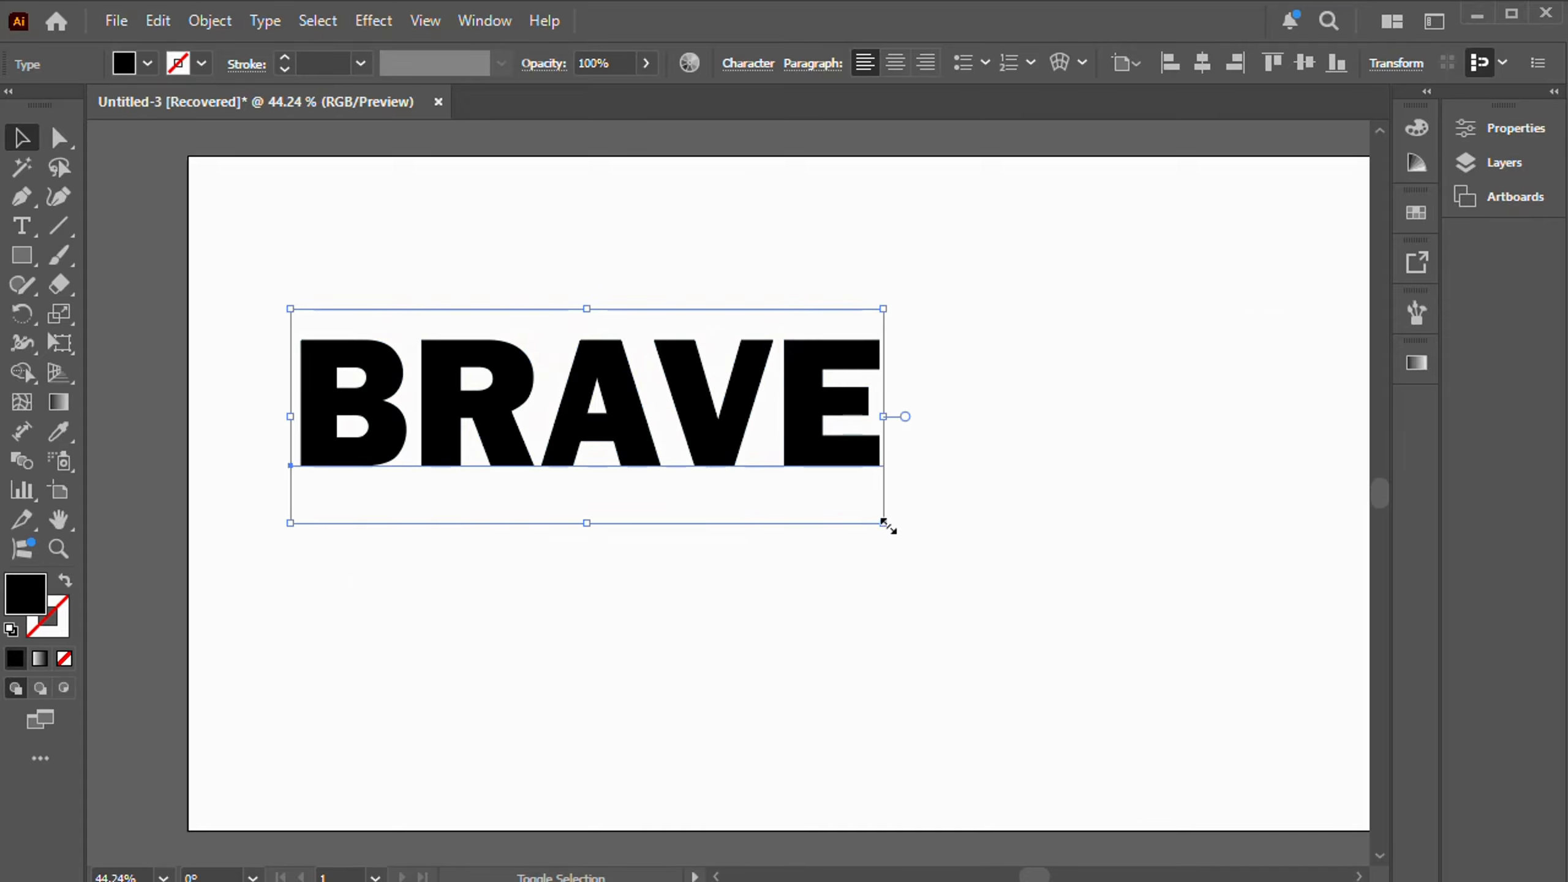
{"action": "left_click_drag", "start_coordinate": [883, 524], "coordinate": [1323, 669]}
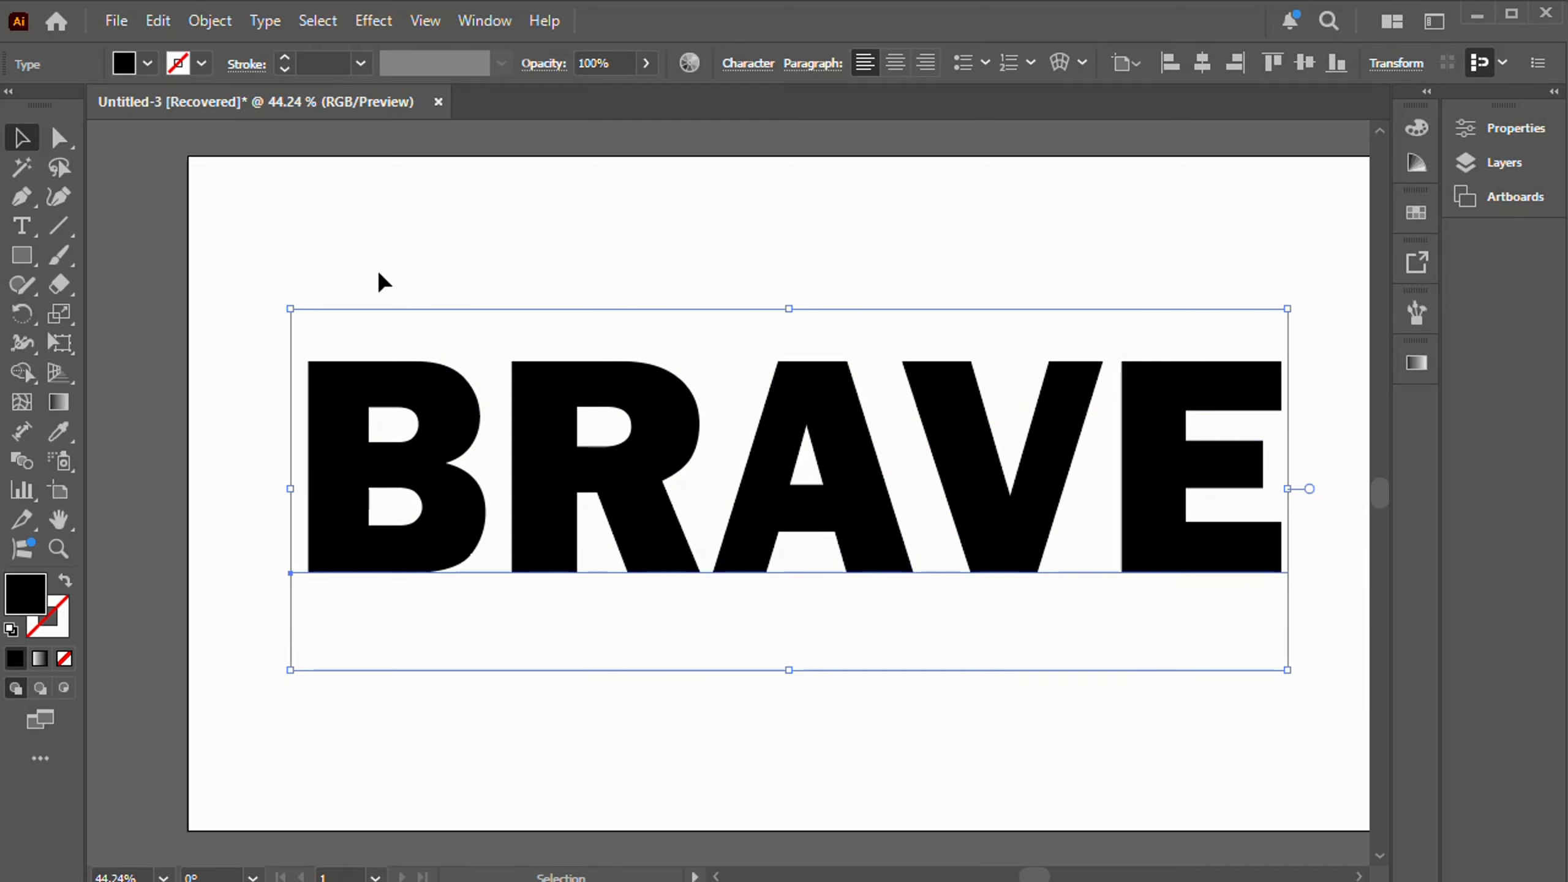
Convert the BRAVE text to outlines and ungroup all of it into separate letters.
{"action": "left_click", "coordinate": [369, 232]}
{"action": "left_click", "coordinate": [393, 396]}
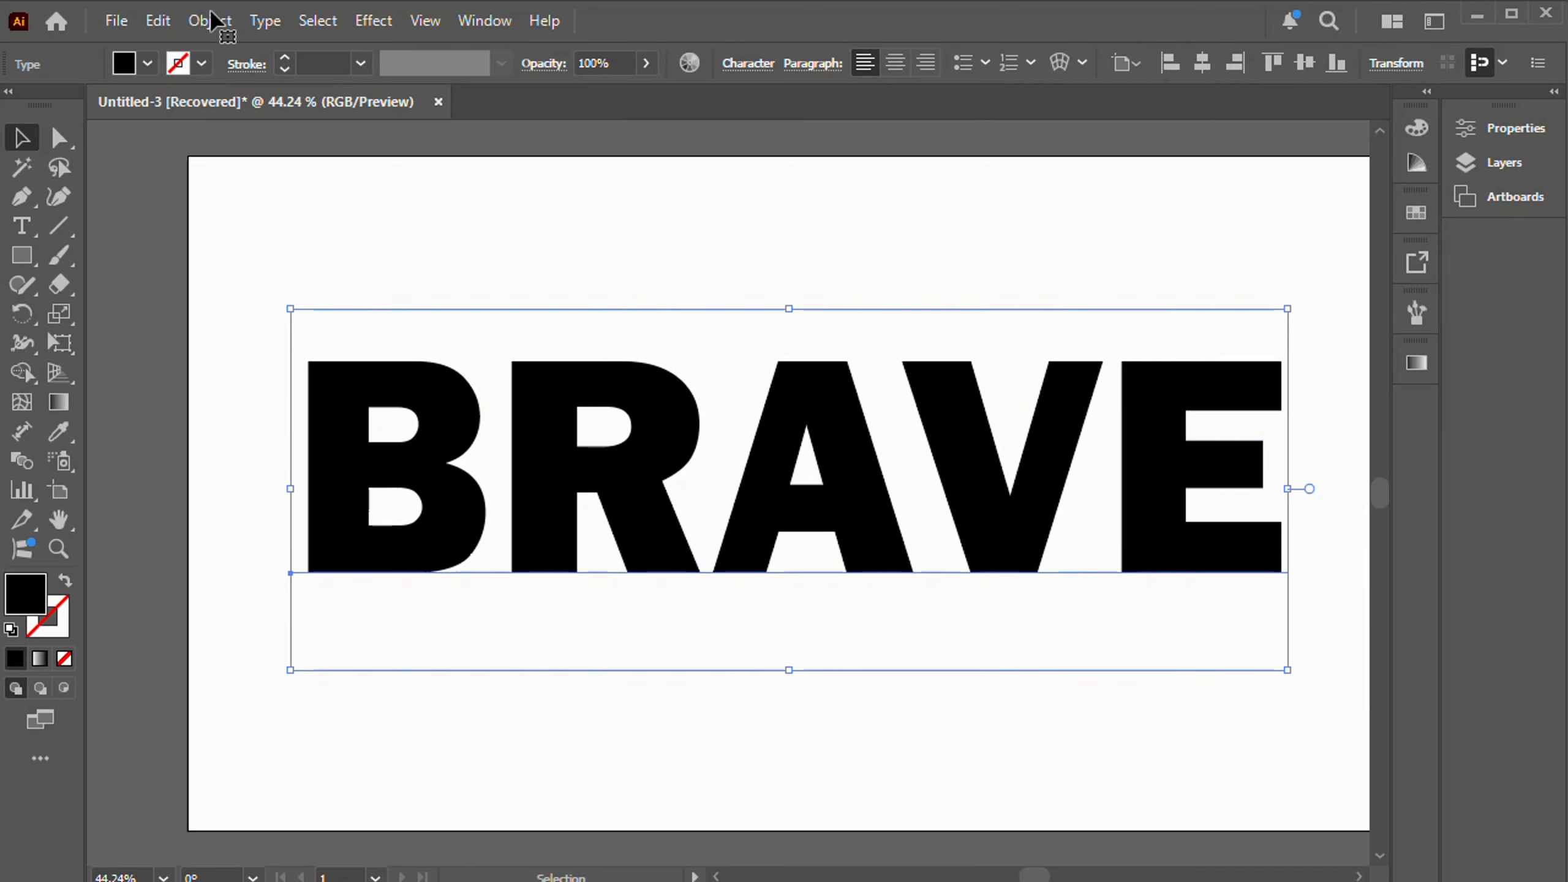
{"action": "right_click", "coordinate": [632, 370]}
{"action": "left_click", "coordinate": [747, 446]}
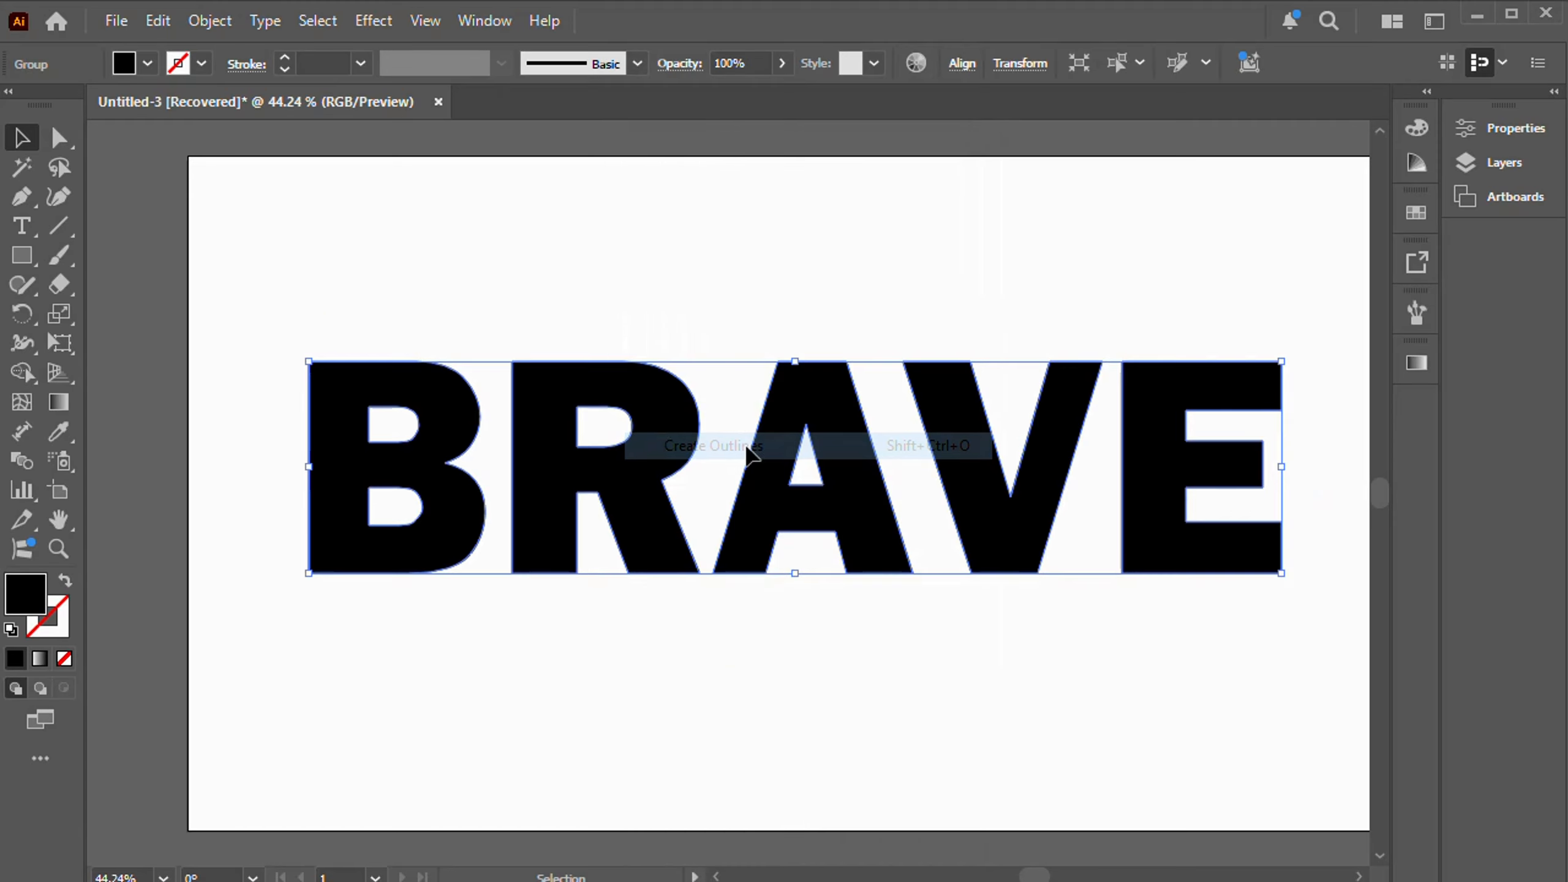
{"action": "left_click", "coordinate": [209, 22]}
{"action": "left_click", "coordinate": [292, 239]}
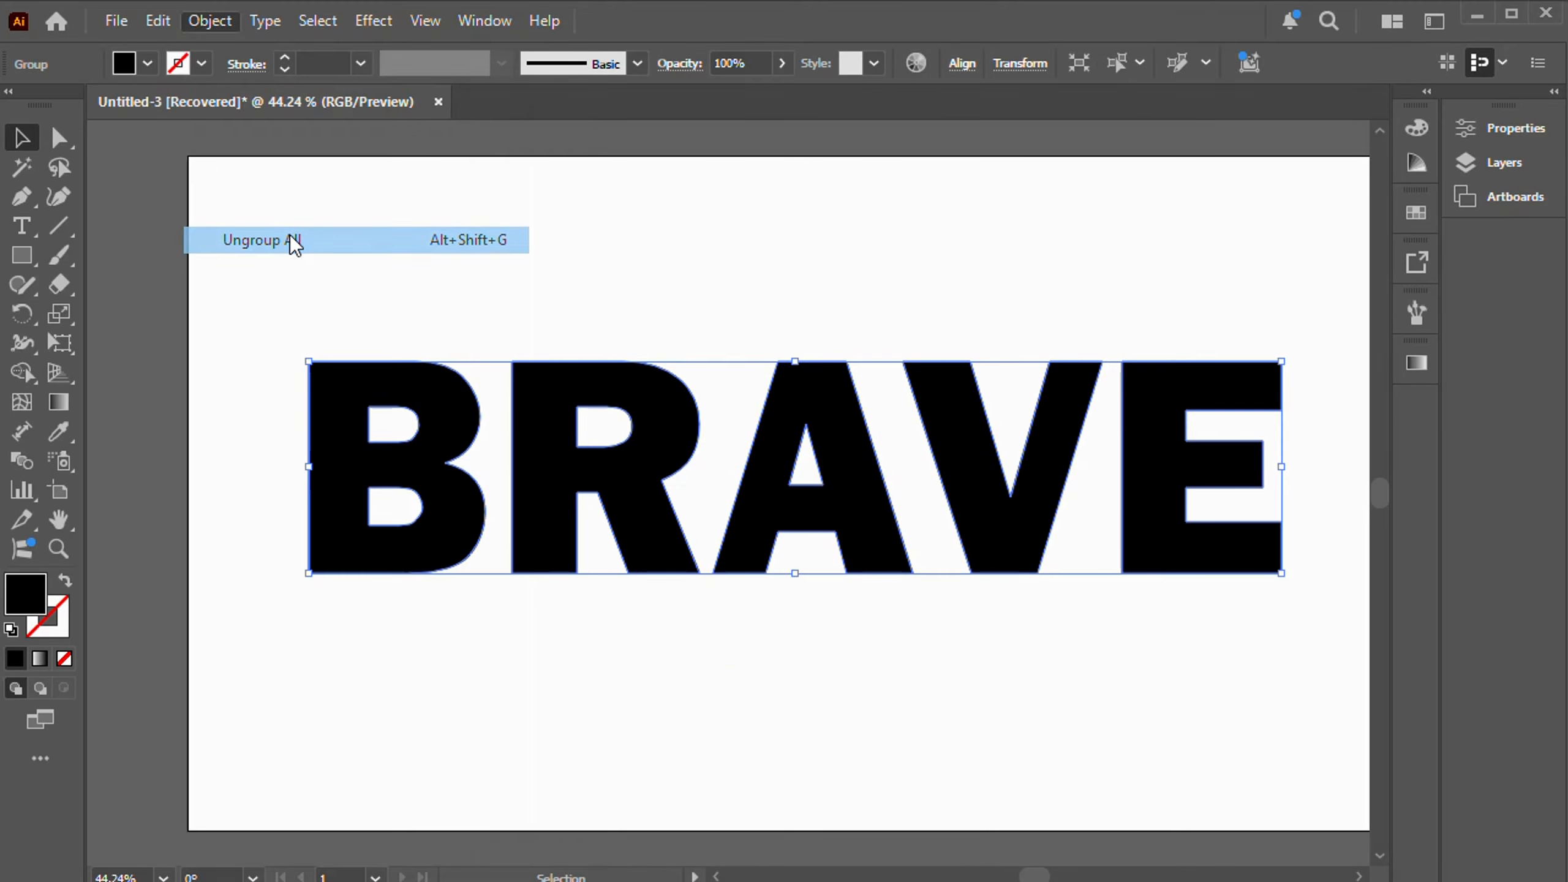
{"action": "left_click", "coordinate": [531, 326]}
Give the letter B no fill and the default 1 pt black stroke.
{"action": "left_click", "coordinate": [371, 395]}
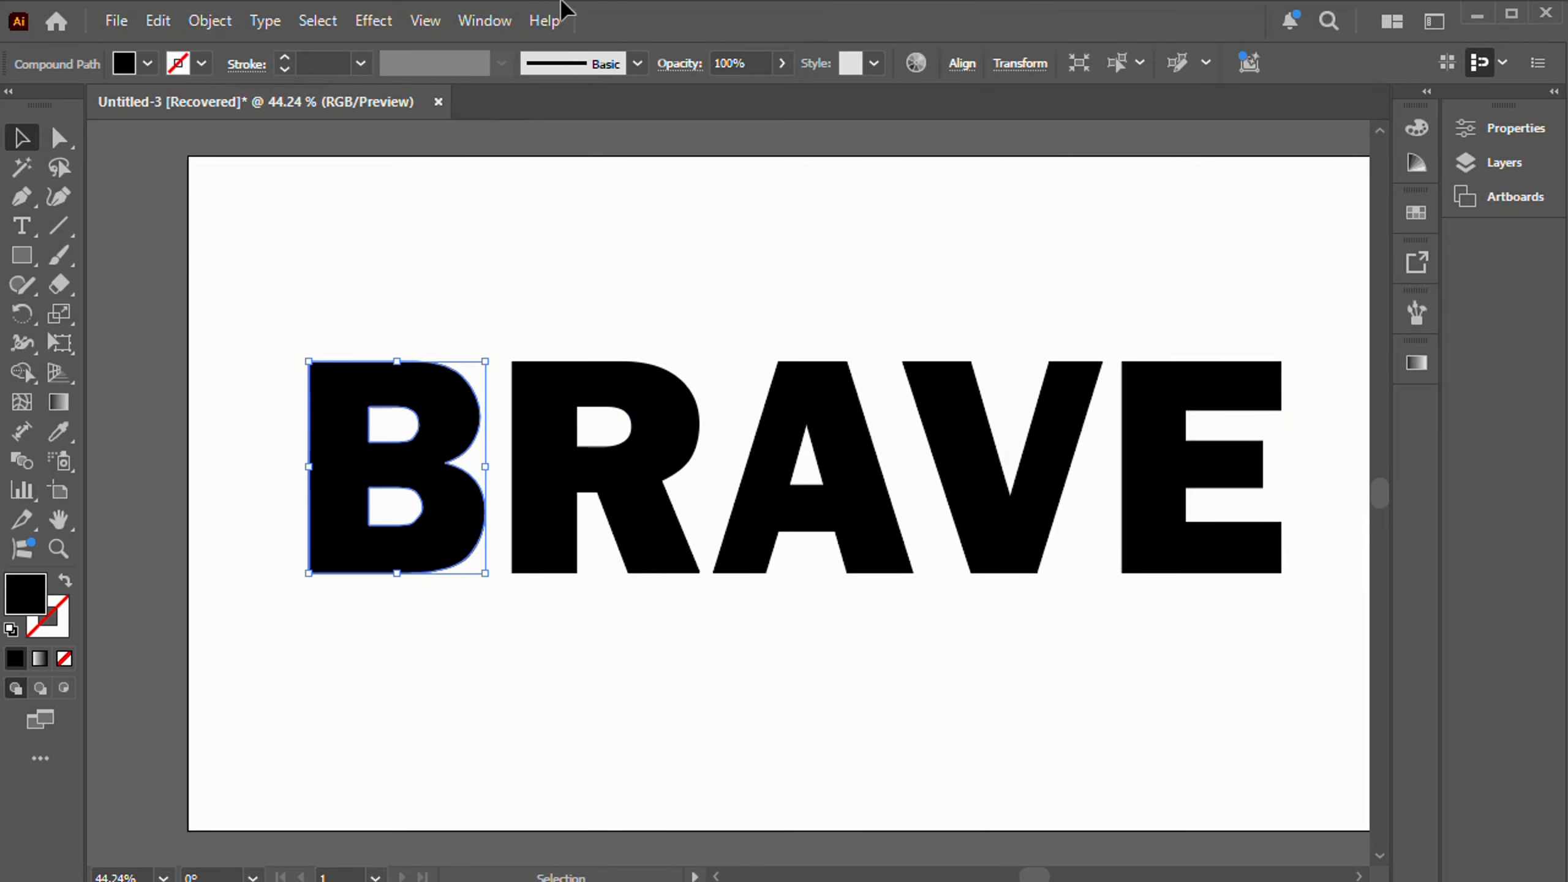
{"action": "left_click", "coordinate": [11, 630]}
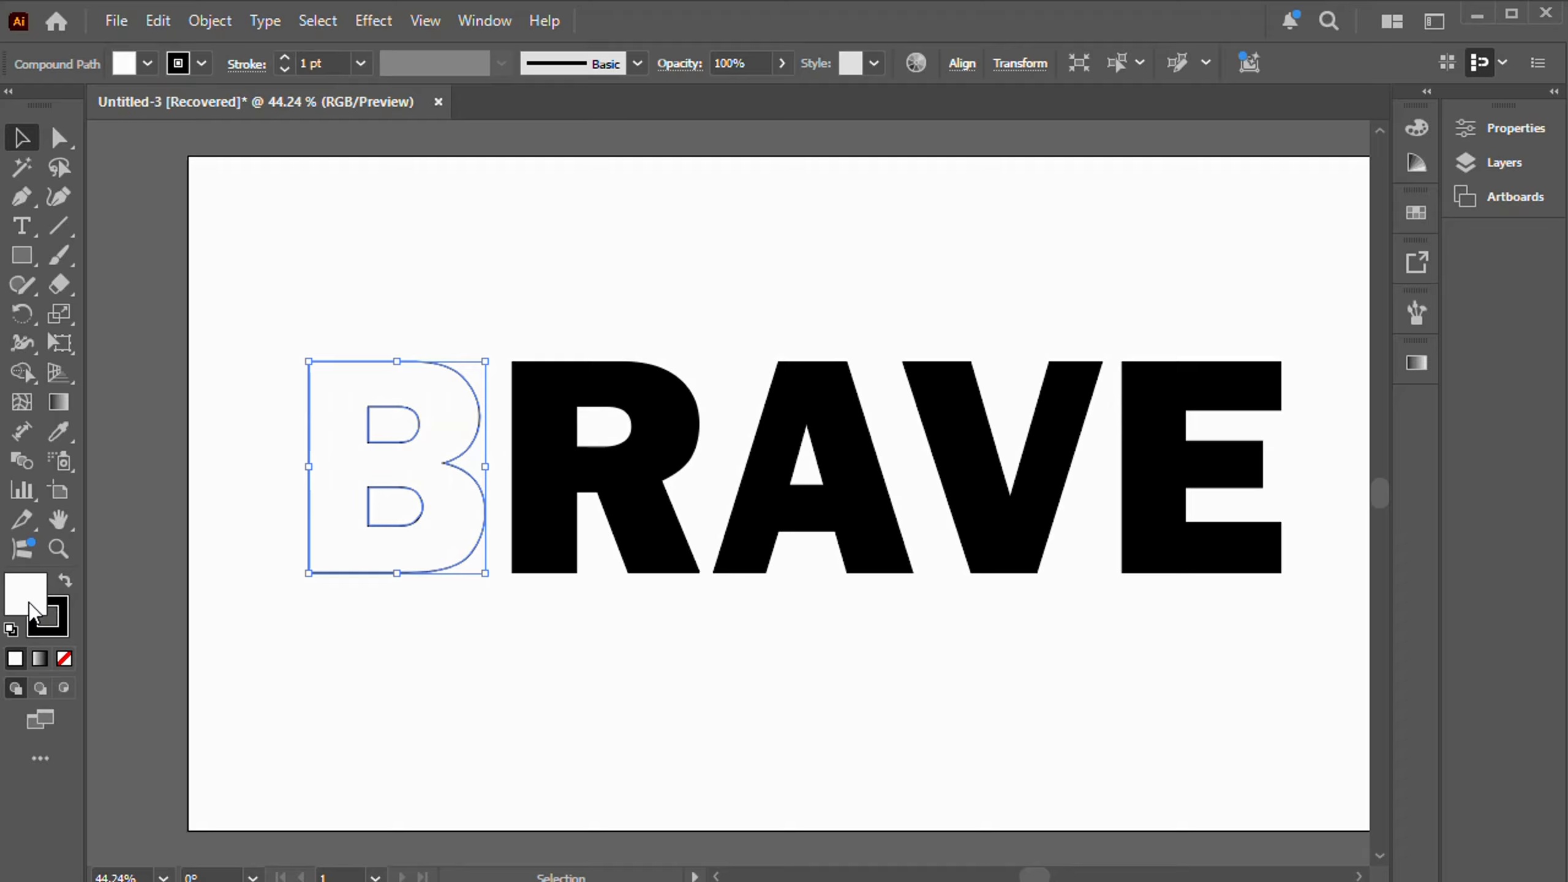
{"action": "left_click", "coordinate": [65, 658]}
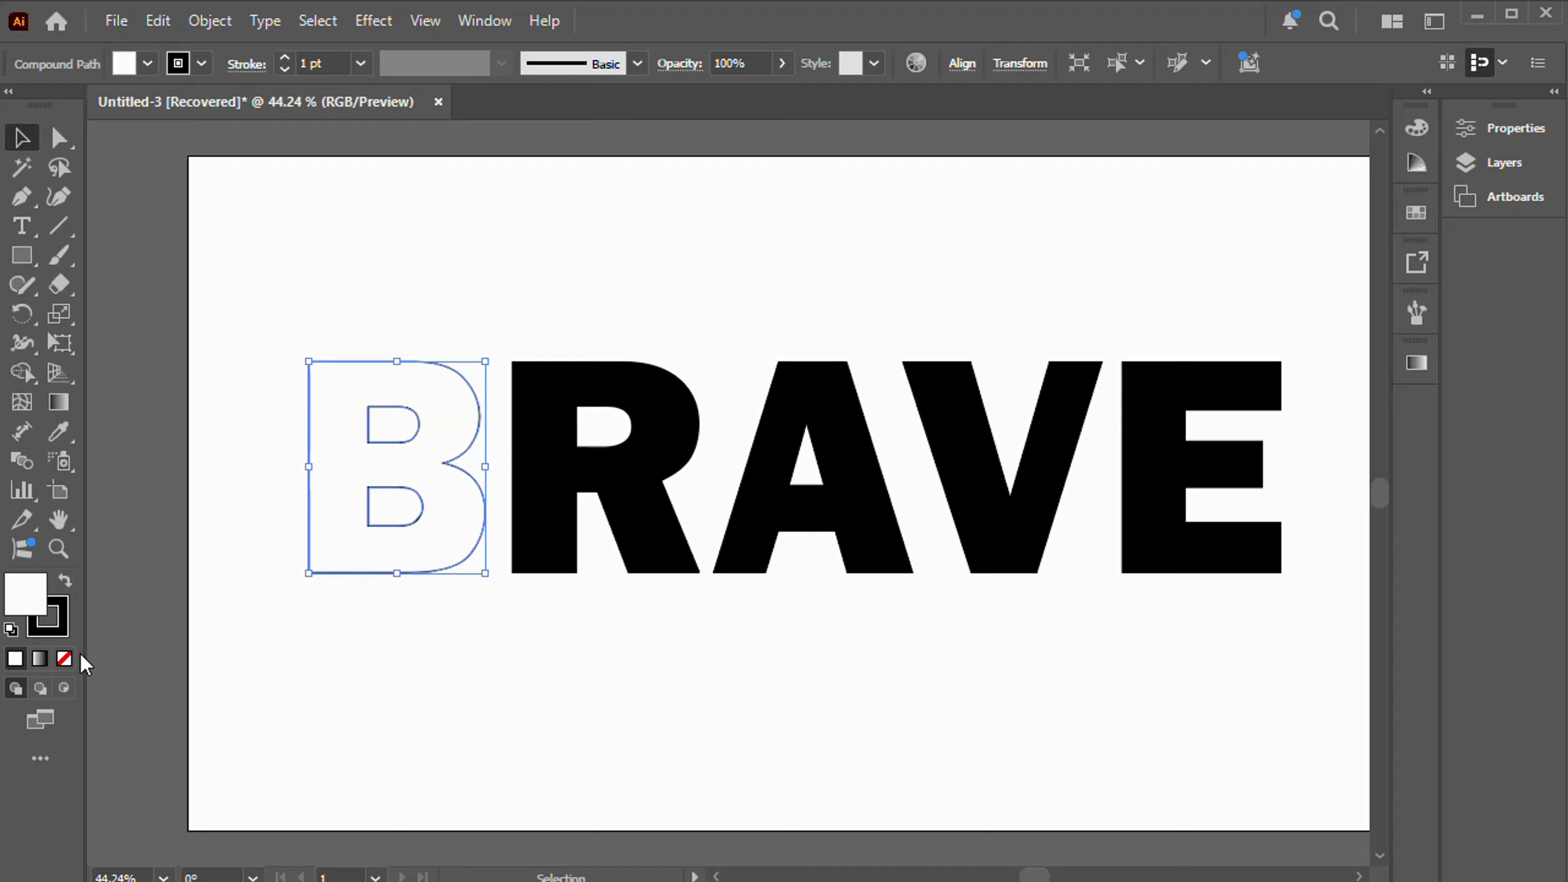
{"action": "left_click", "coordinate": [389, 316]}
Draw a curved Pen path from the B's upper-left corner to the upper-left corner of its upper counter.
{"action": "left_click", "coordinate": [22, 197]}
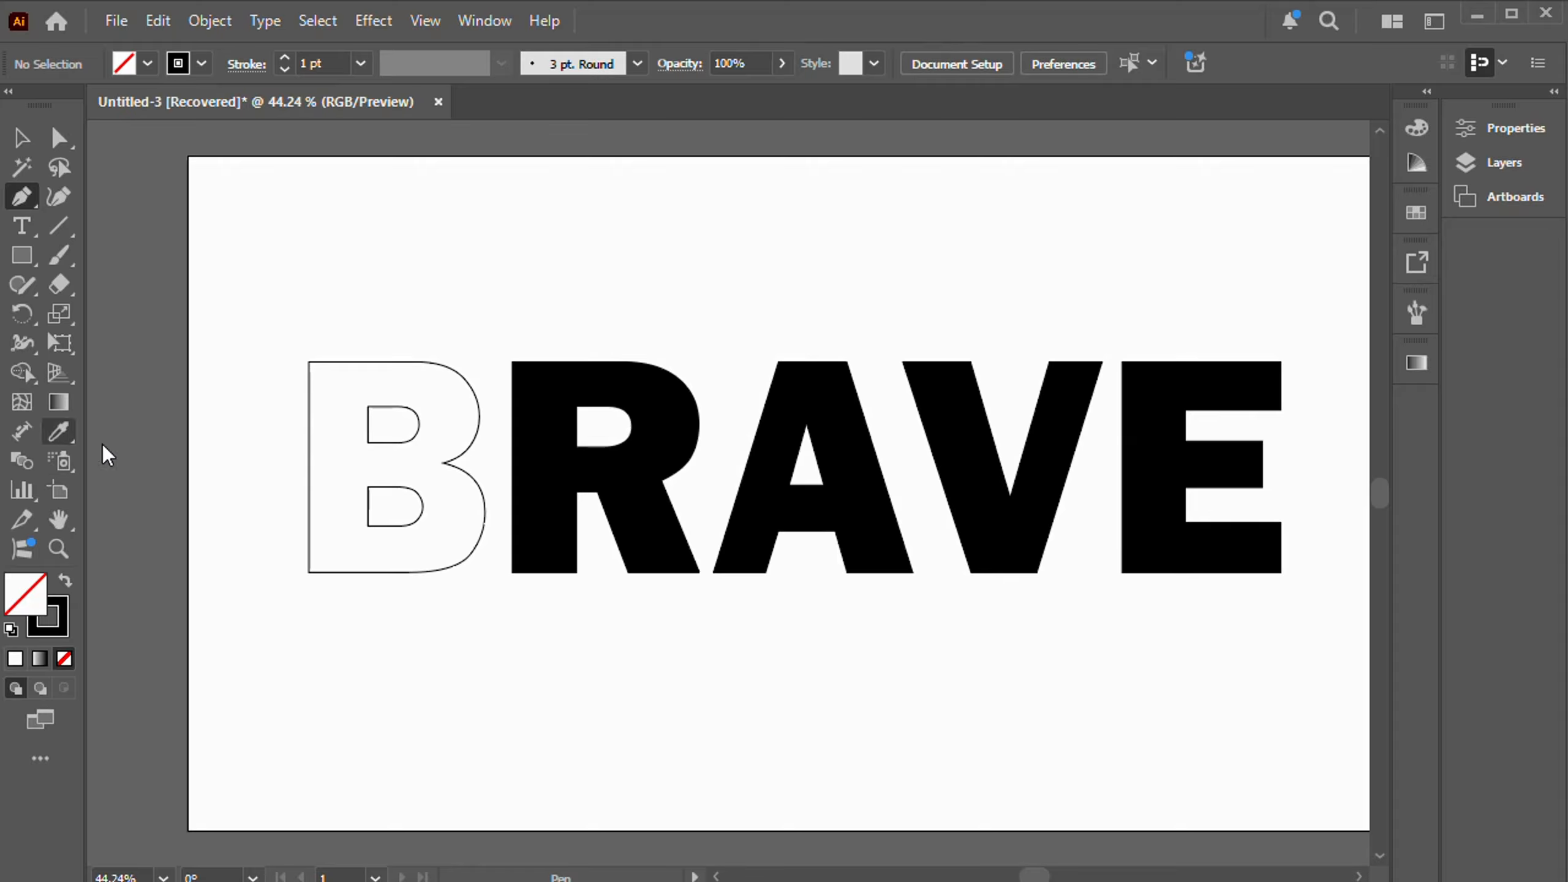
{"action": "left_click", "coordinate": [308, 362]}
{"action": "left_click_drag", "start_coordinate": [370, 407], "coordinate": [369, 446]}
{"action": "left_click", "coordinate": [21, 137]}
{"action": "left_click", "coordinate": [306, 256]}
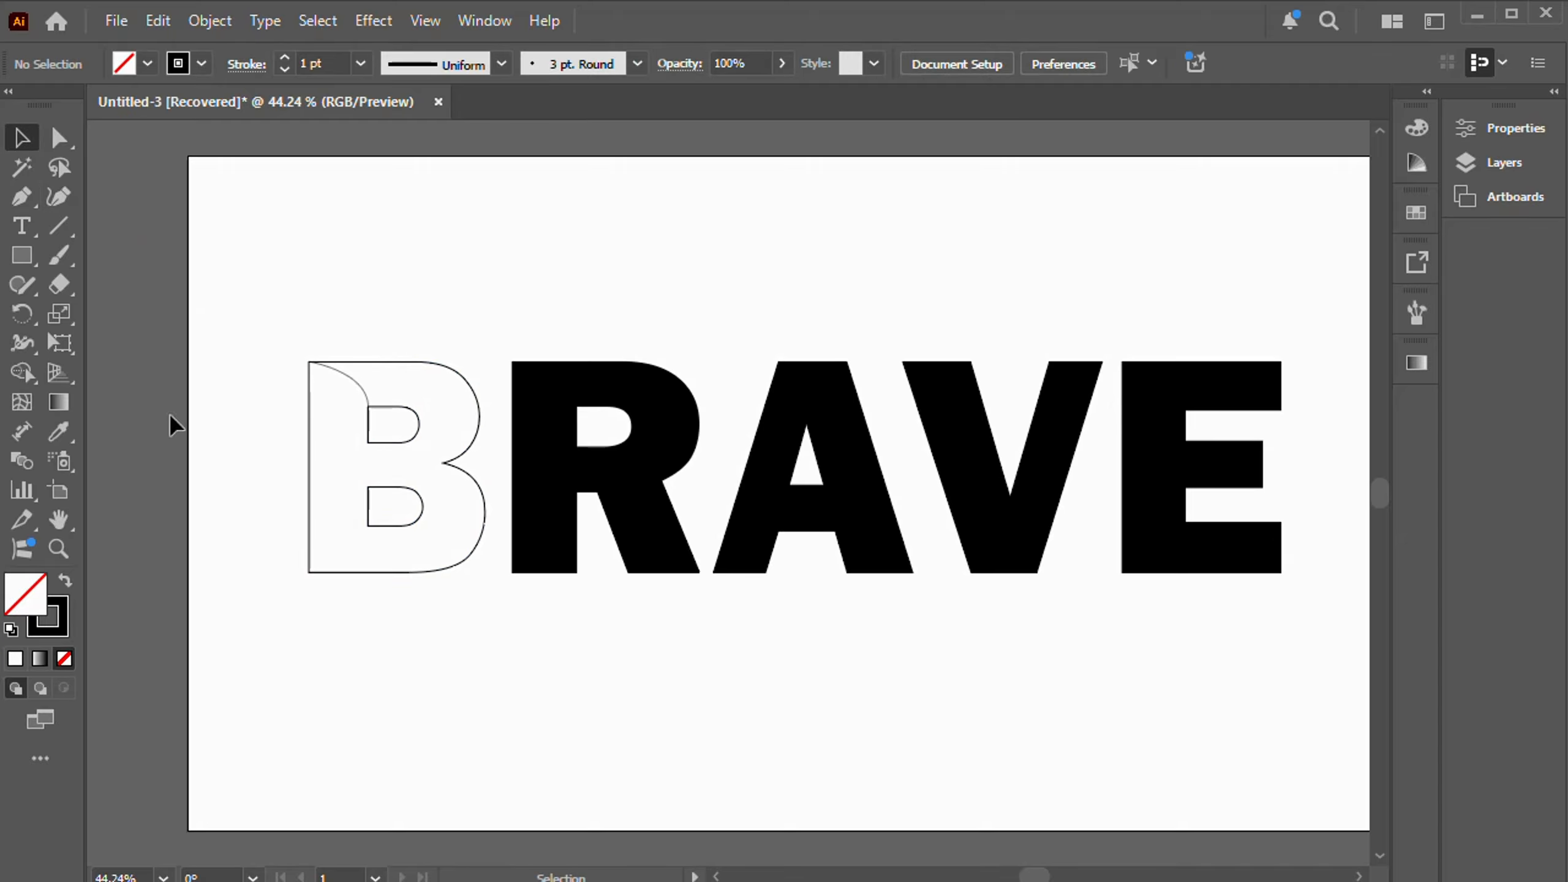
Draw a straight Pen path down the B from the upper counter's lower-left corner, along the lower counter, to the base edge.
{"action": "left_click", "coordinate": [22, 197]}
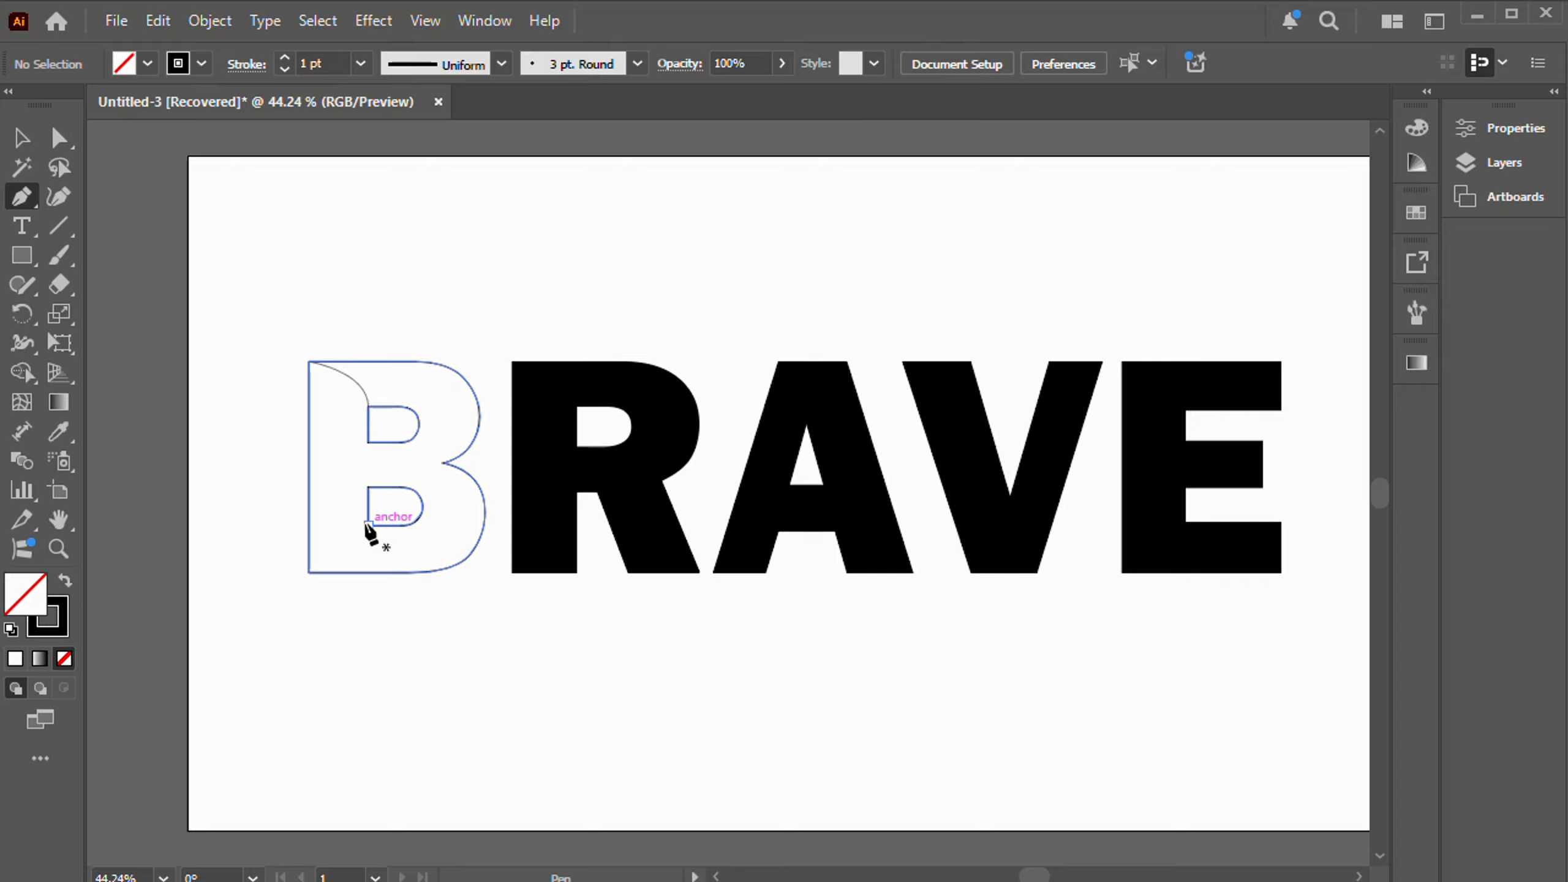
{"action": "left_click", "coordinate": [369, 442]}
{"action": "left_click", "coordinate": [368, 487]}
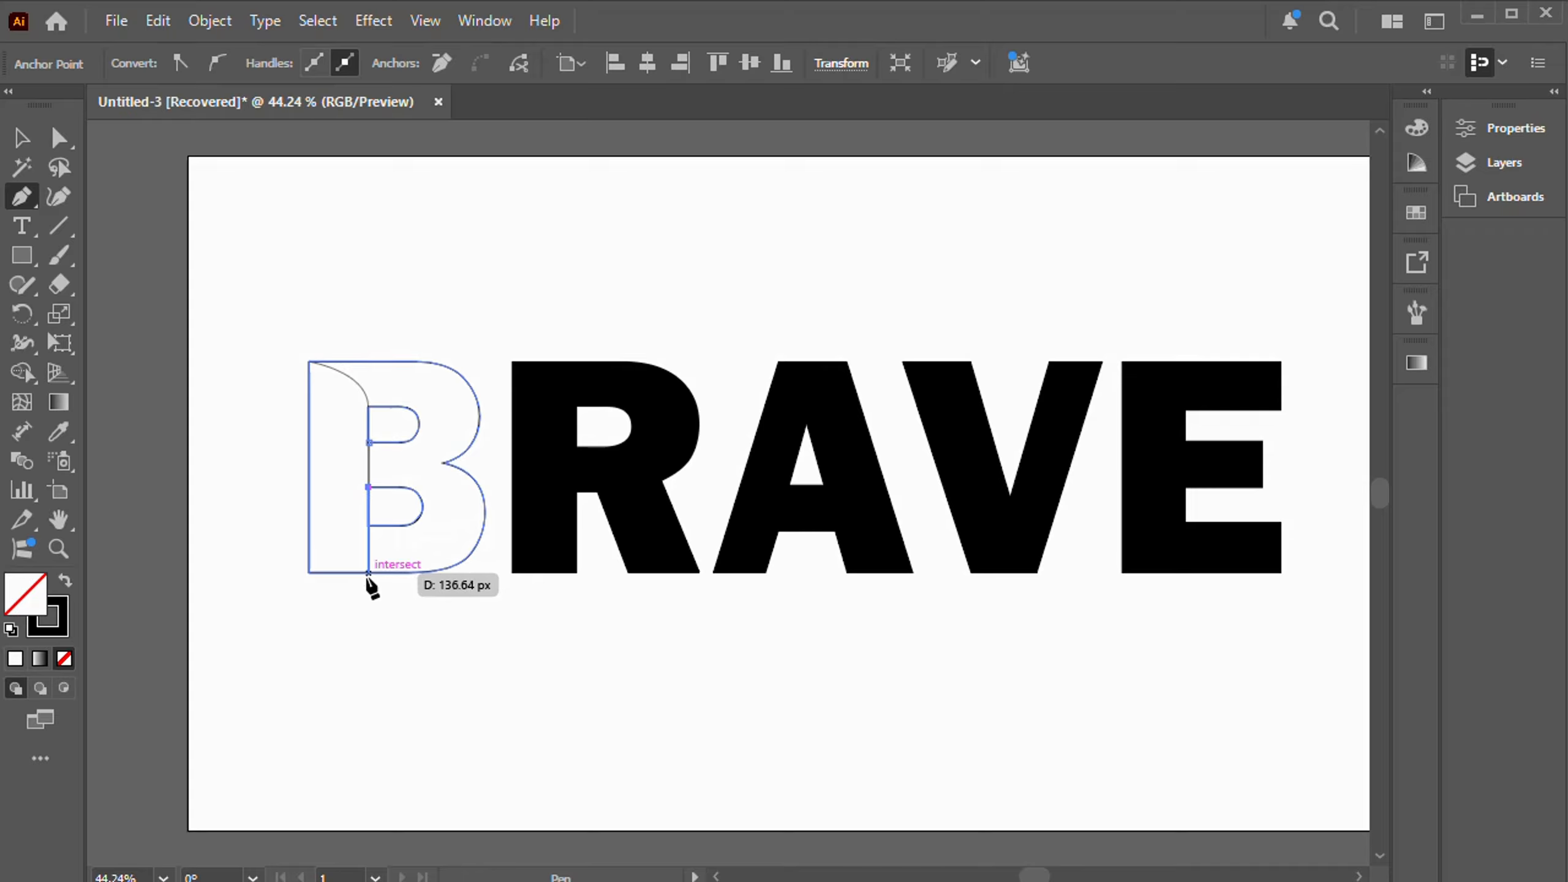
{"action": "left_click", "coordinate": [369, 574]}
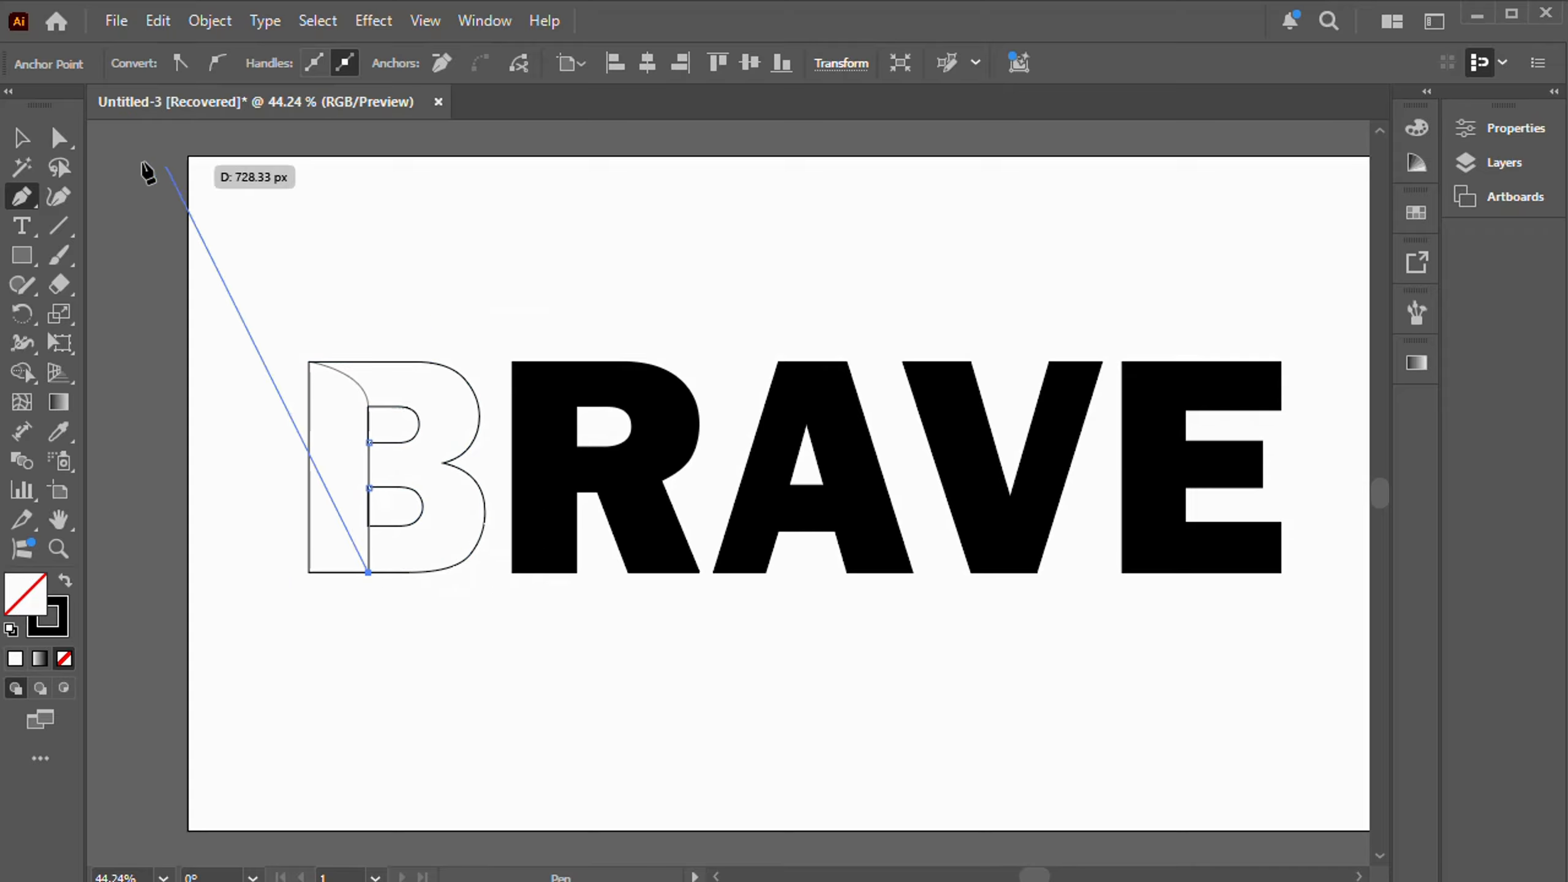
{"action": "left_click", "coordinate": [21, 138]}
{"action": "left_click", "coordinate": [449, 298]}
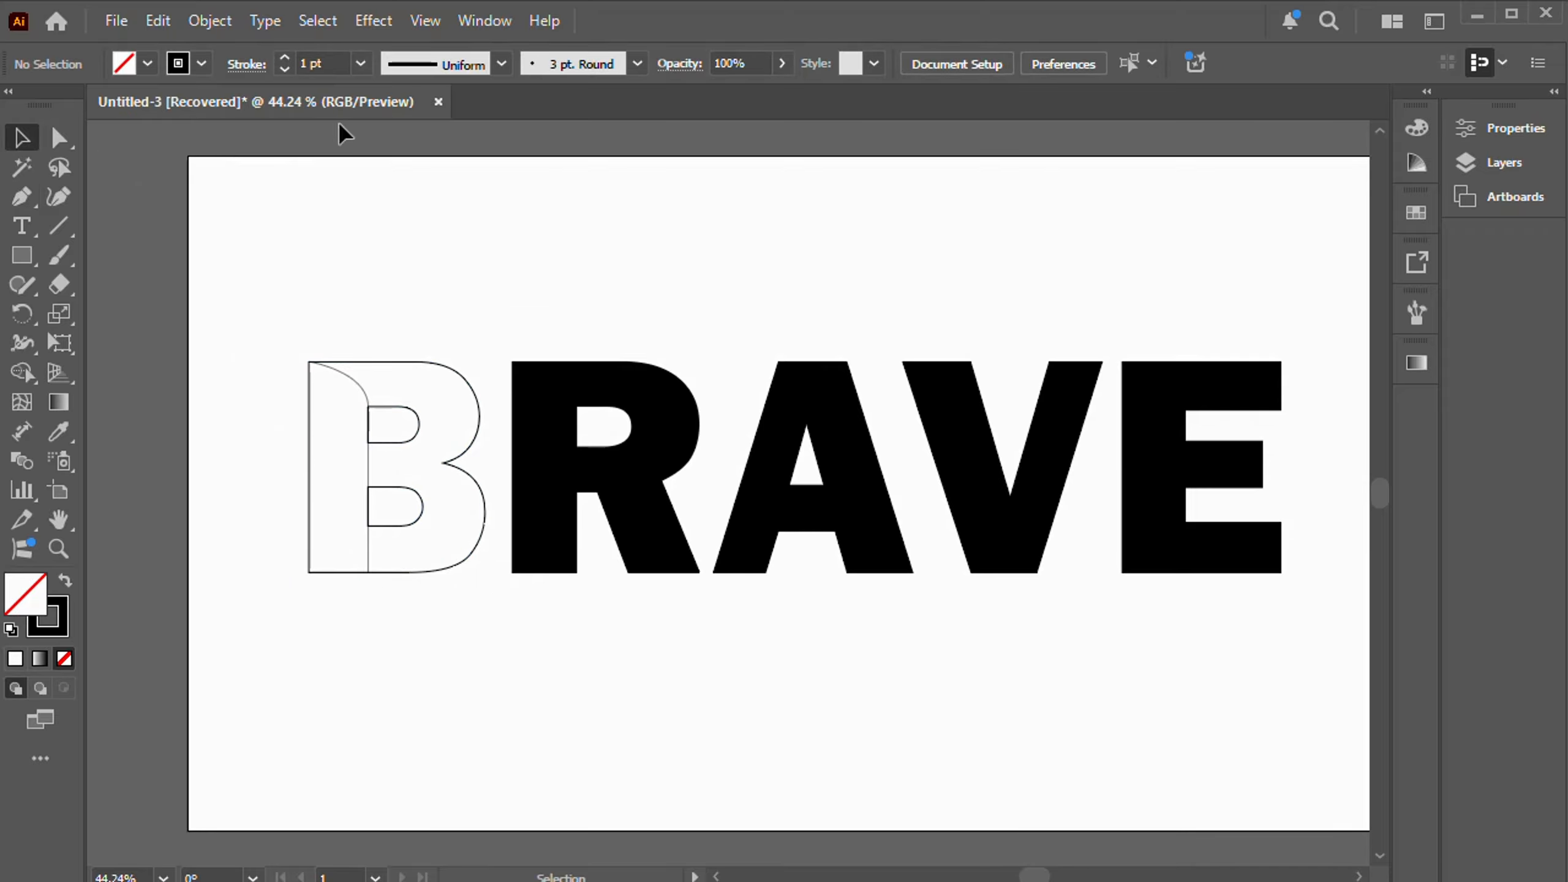
Give the letter R no fill and the default 1 pt black stroke.
{"action": "left_click", "coordinate": [578, 395]}
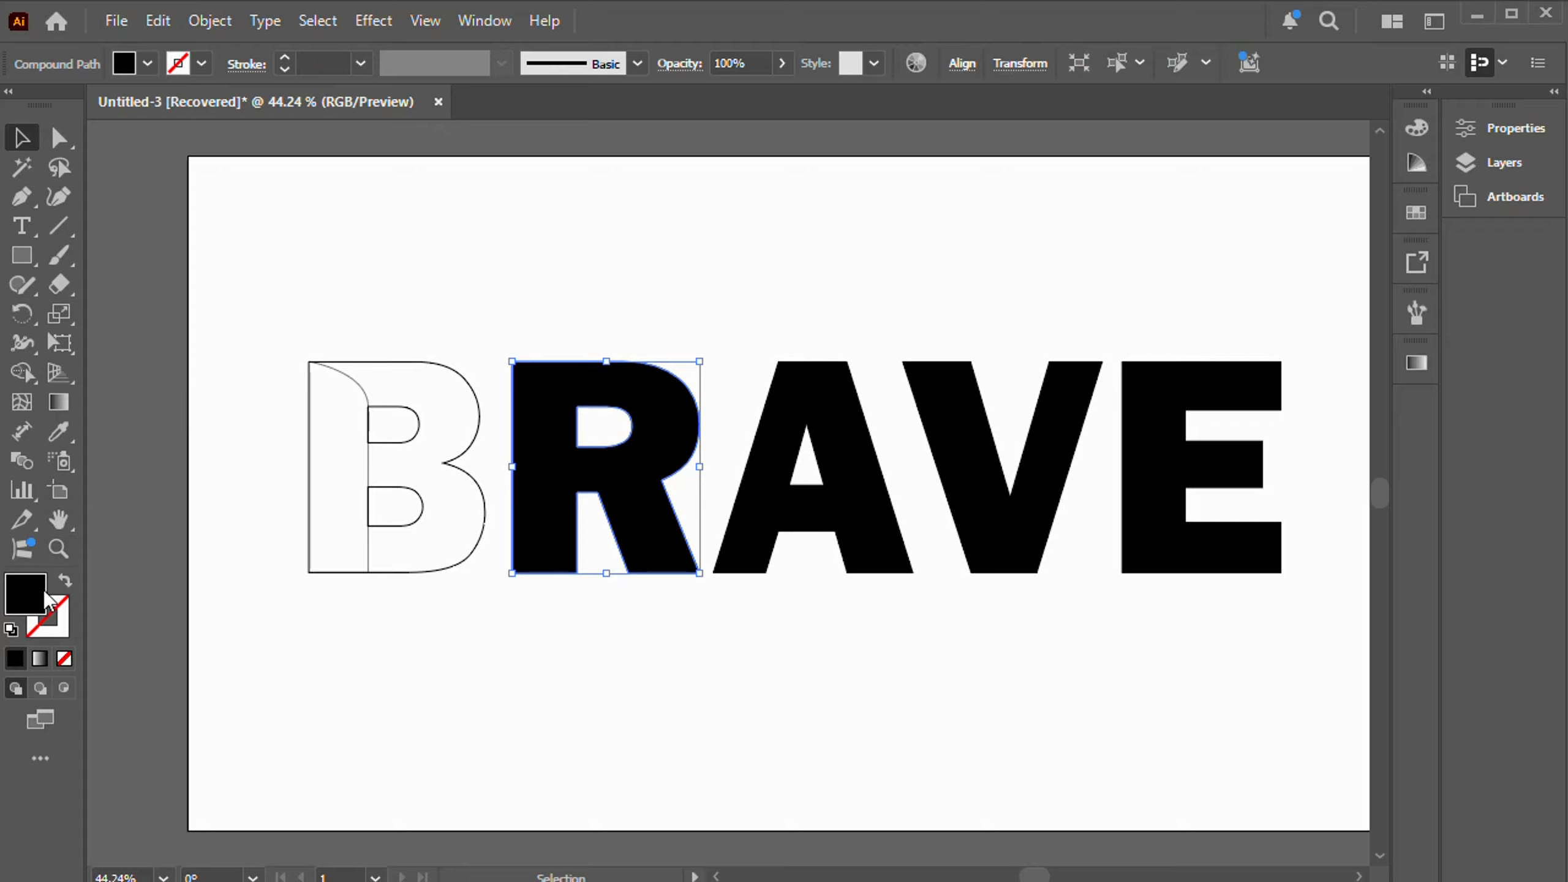
{"action": "left_click", "coordinate": [11, 630]}
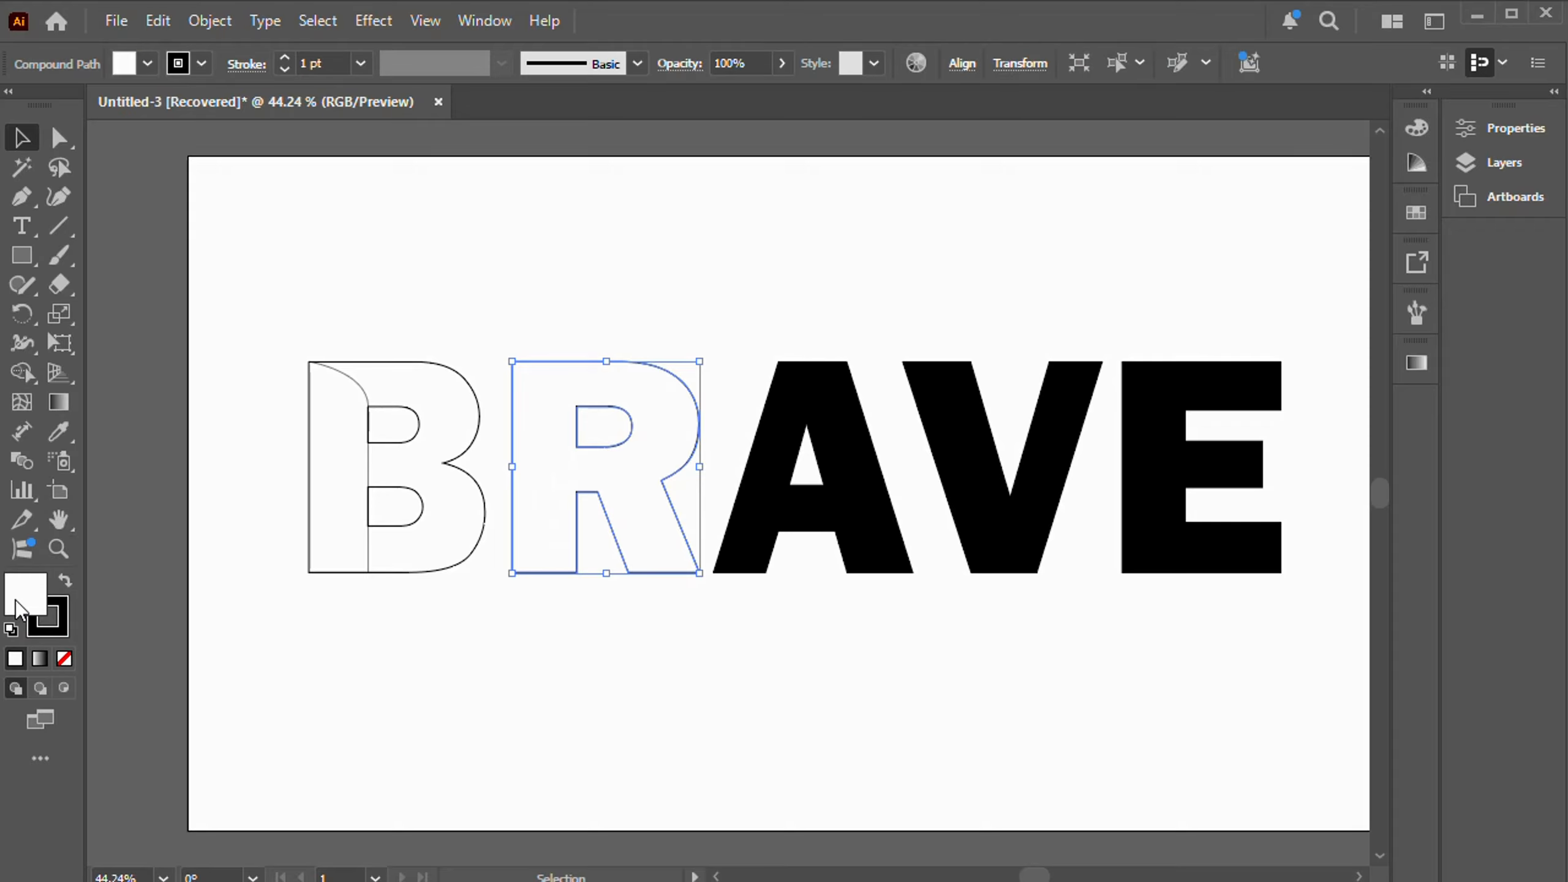
{"action": "left_click", "coordinate": [65, 658]}
{"action": "left_click", "coordinate": [437, 282]}
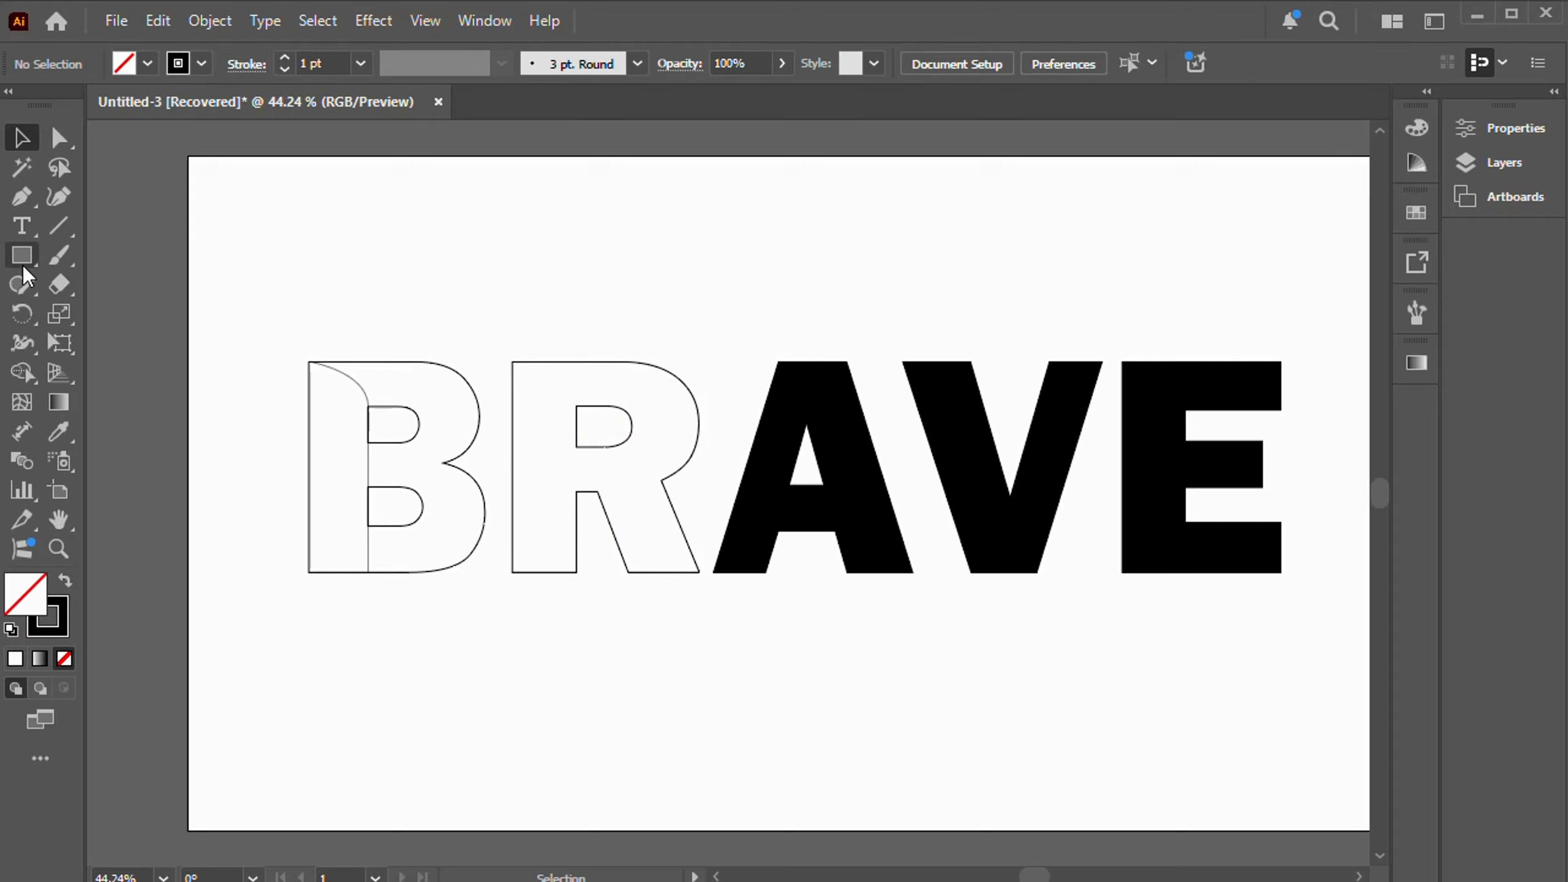
Draw a Pen path from the R's upper-left corner, curving to its counter's upper-left corner, then straight down to the notch between the legs.
{"action": "left_click", "coordinate": [21, 199]}
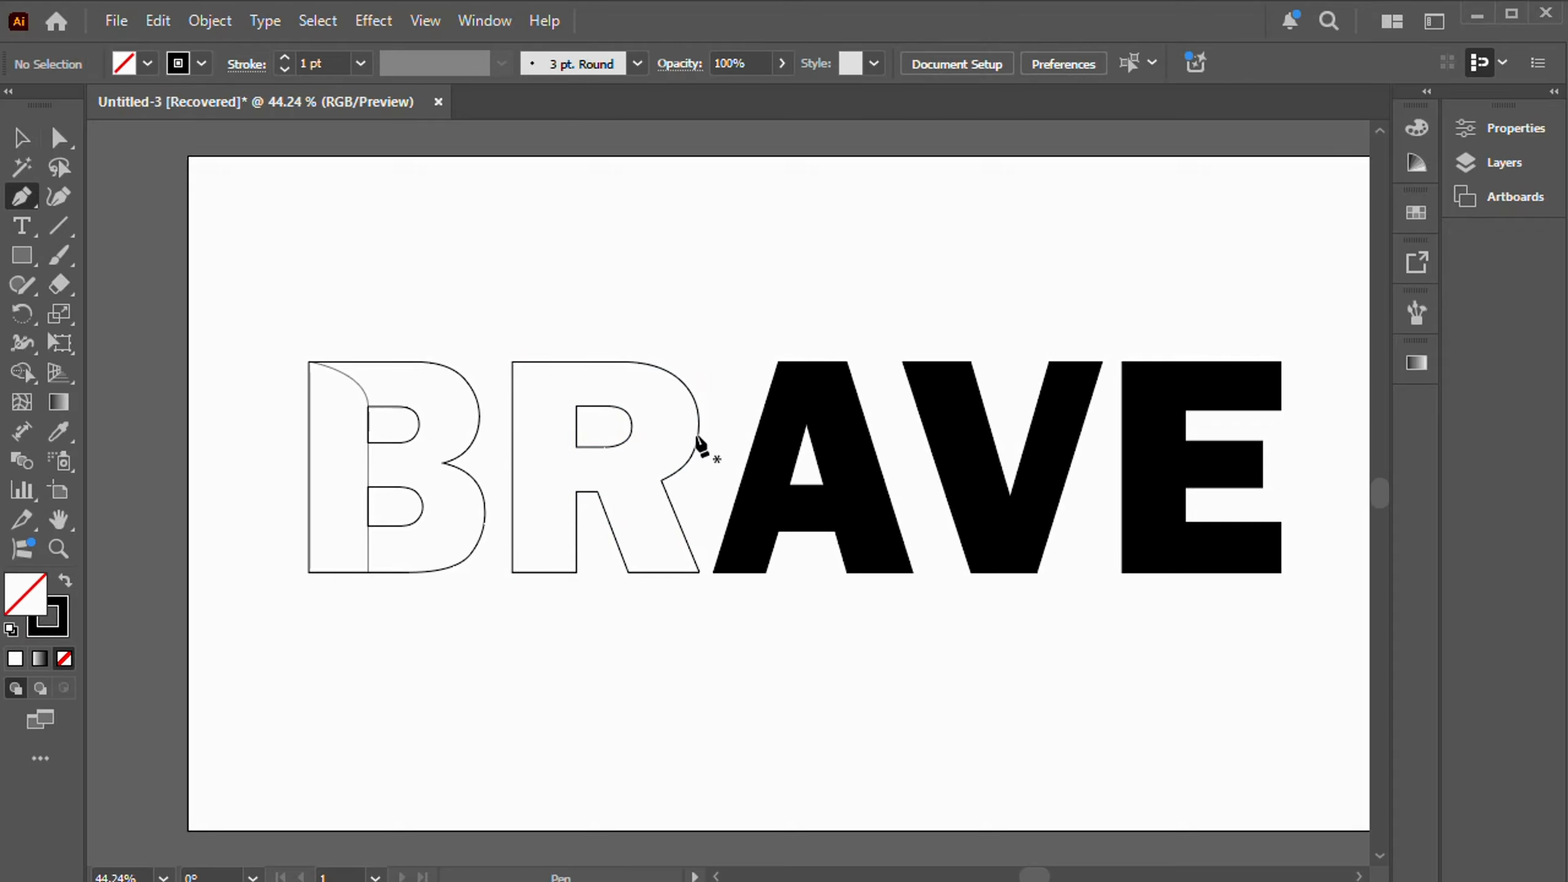
{"action": "left_click", "coordinate": [512, 361]}
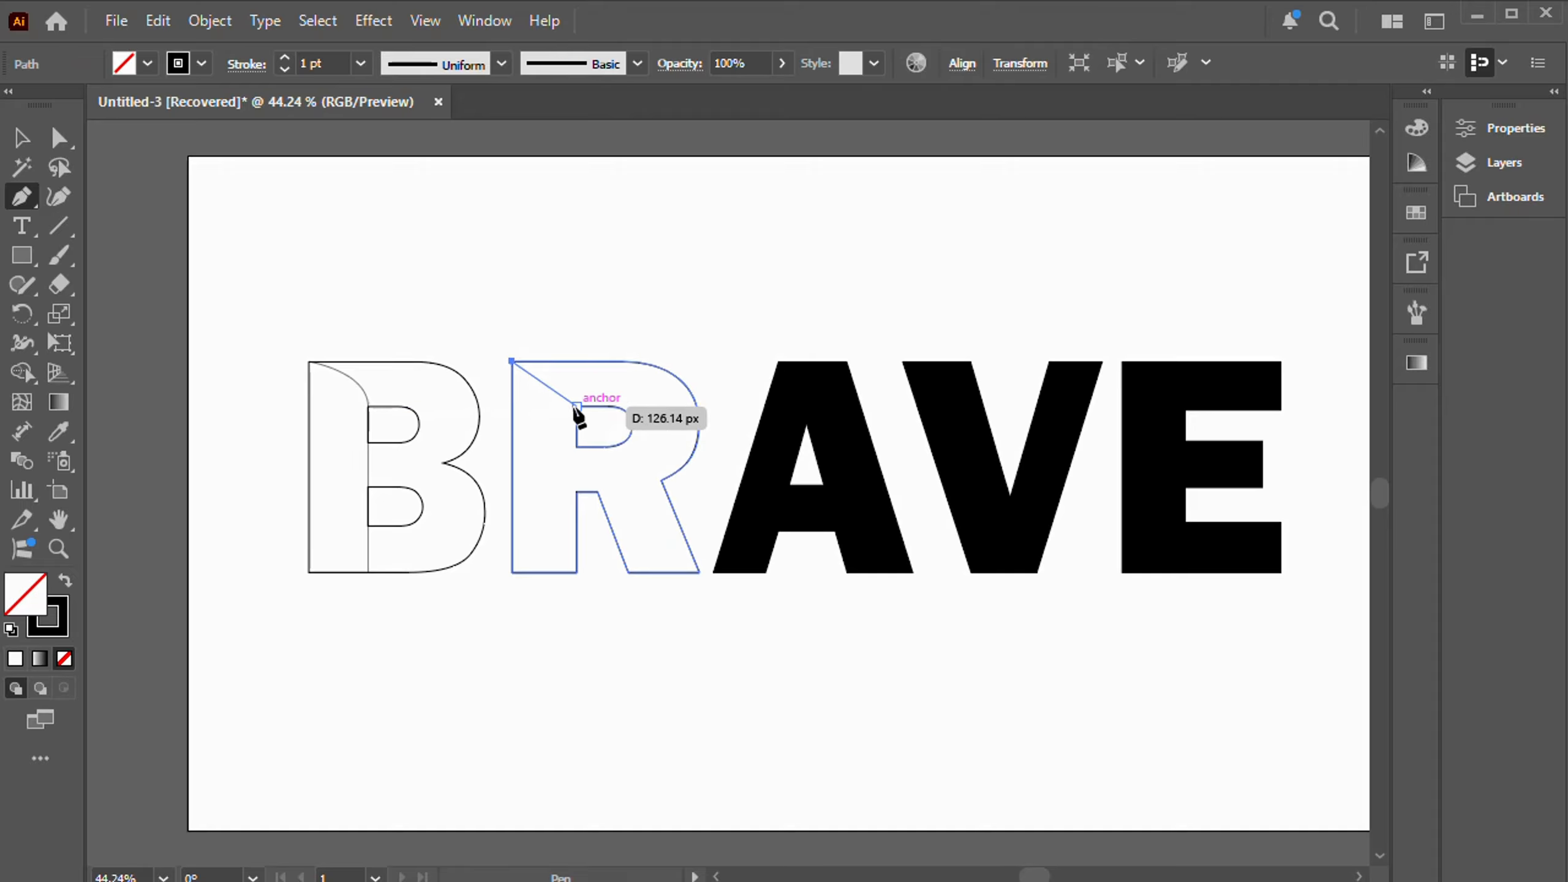
{"action": "left_click_drag", "start_coordinate": [577, 408], "coordinate": [578, 447]}
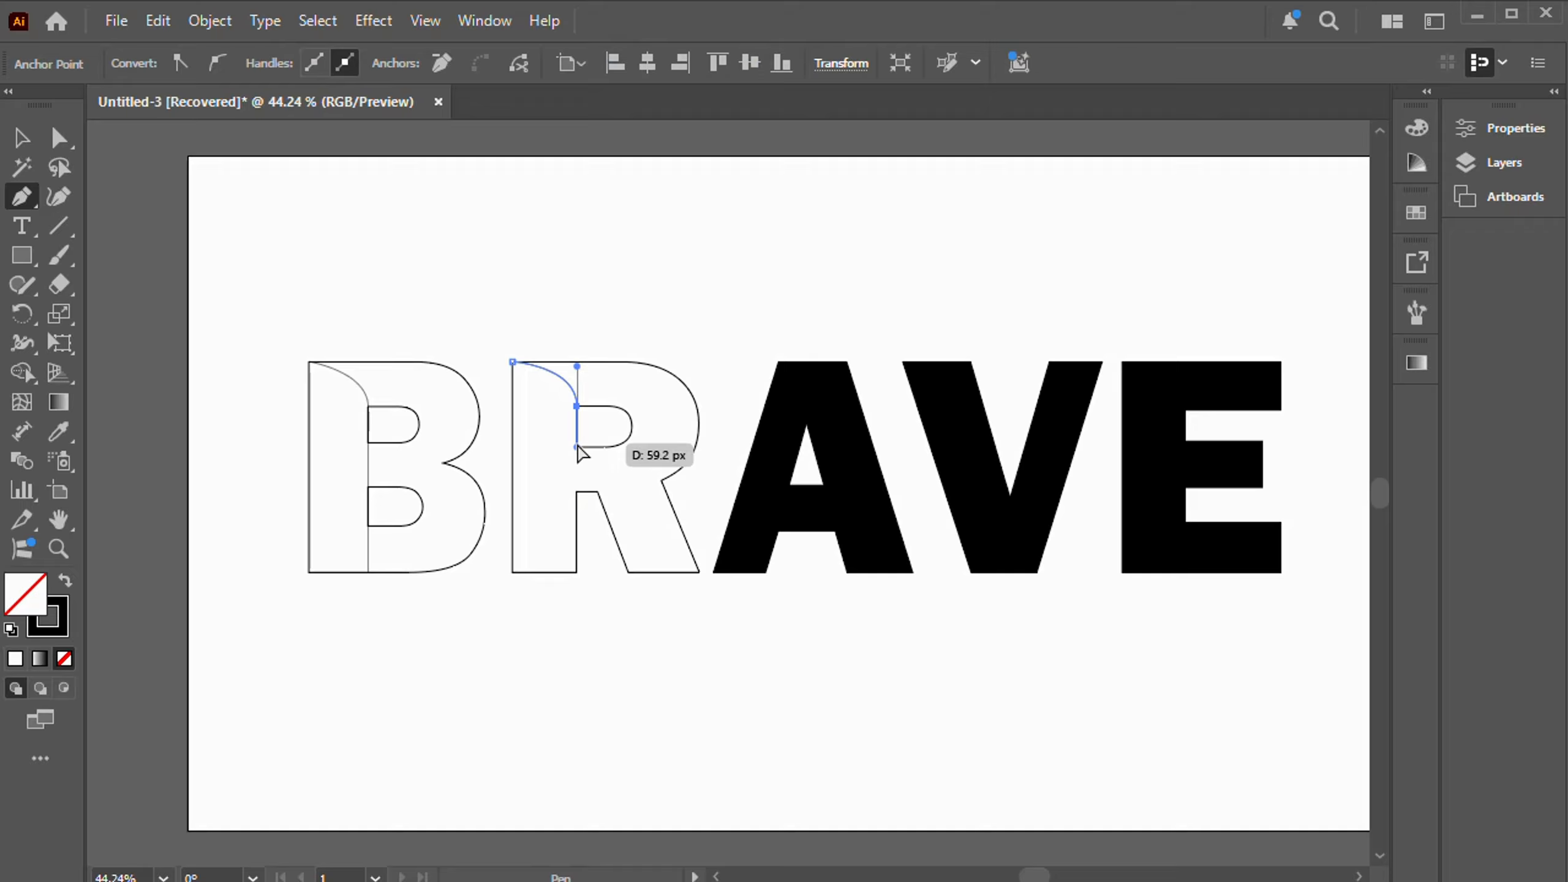
{"action": "left_click", "coordinate": [575, 493]}
{"action": "left_click", "coordinate": [22, 137]}
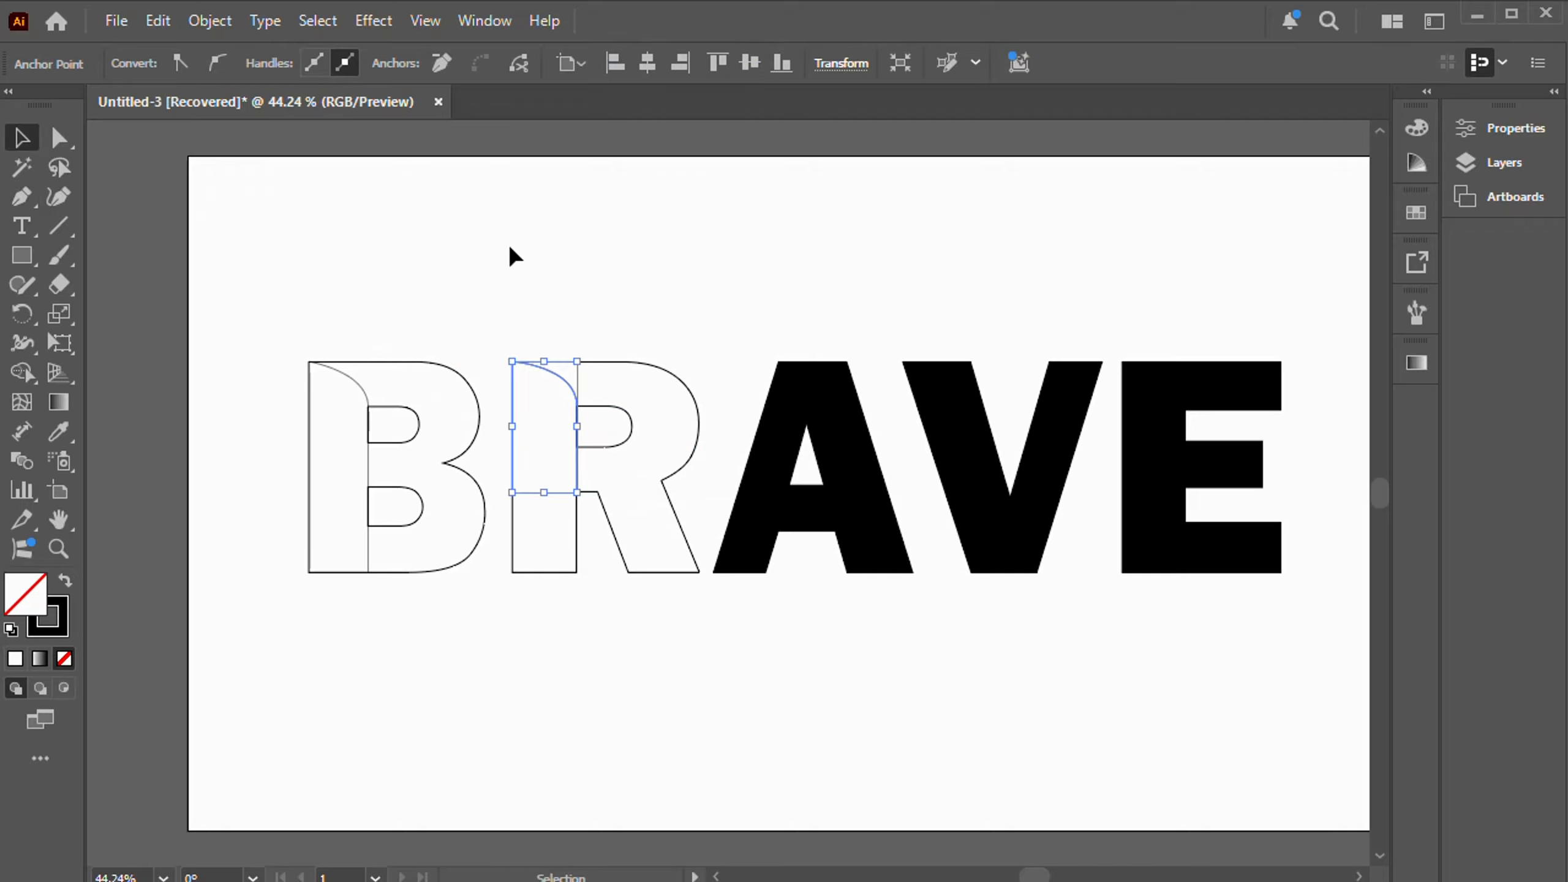
{"action": "left_click", "coordinate": [511, 249]}
Give the letter A no fill and the default 1 pt black stroke, leaving it deselected.
{"action": "left_click", "coordinate": [811, 409]}
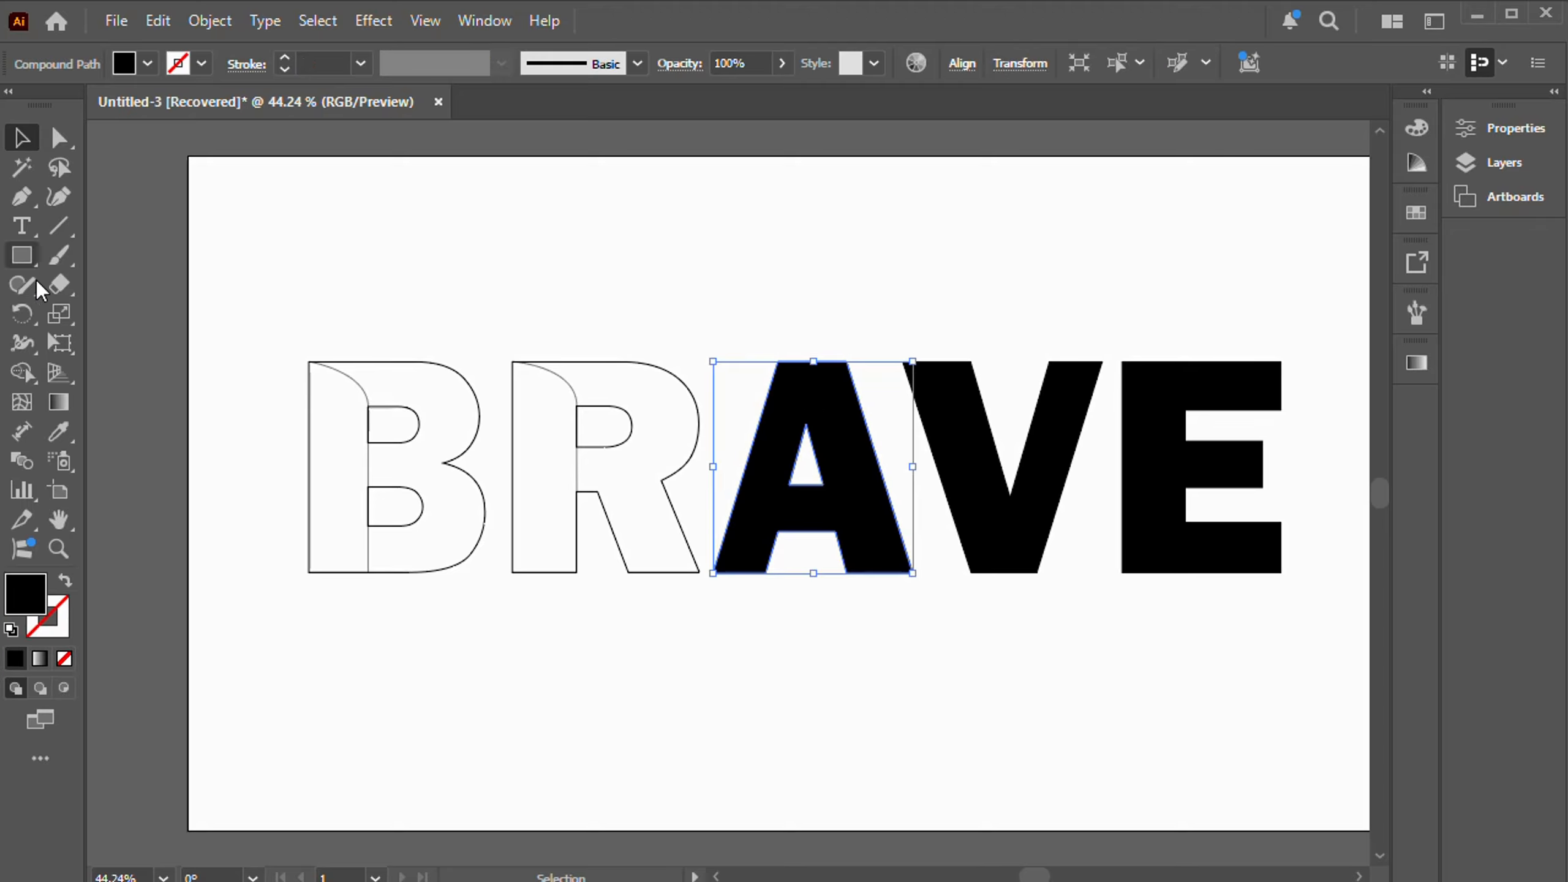
{"action": "left_click", "coordinate": [10, 629]}
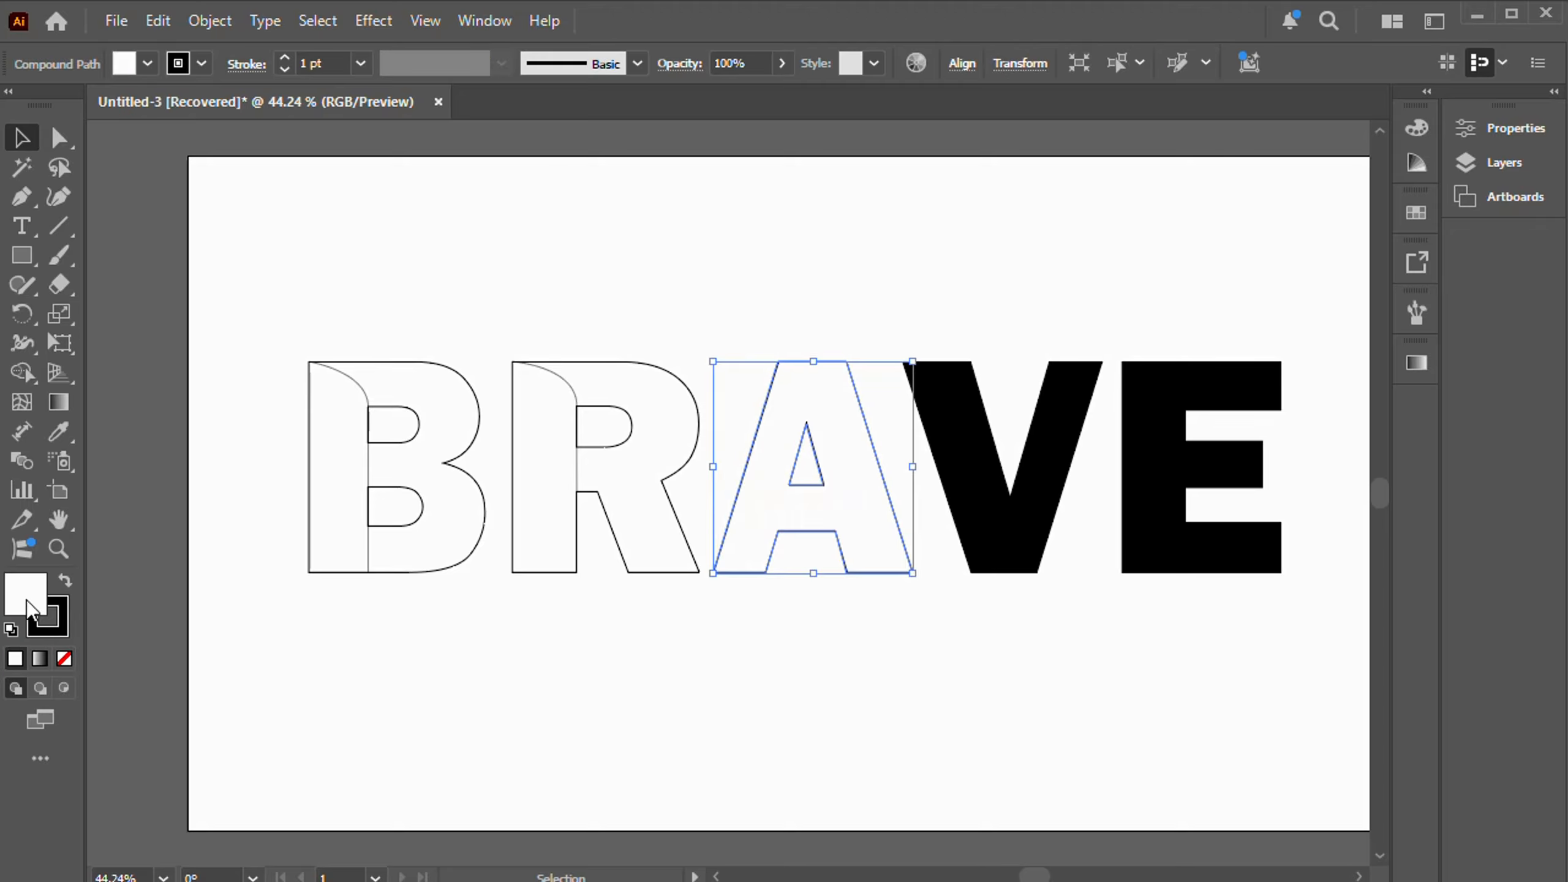
{"action": "left_click", "coordinate": [66, 657]}
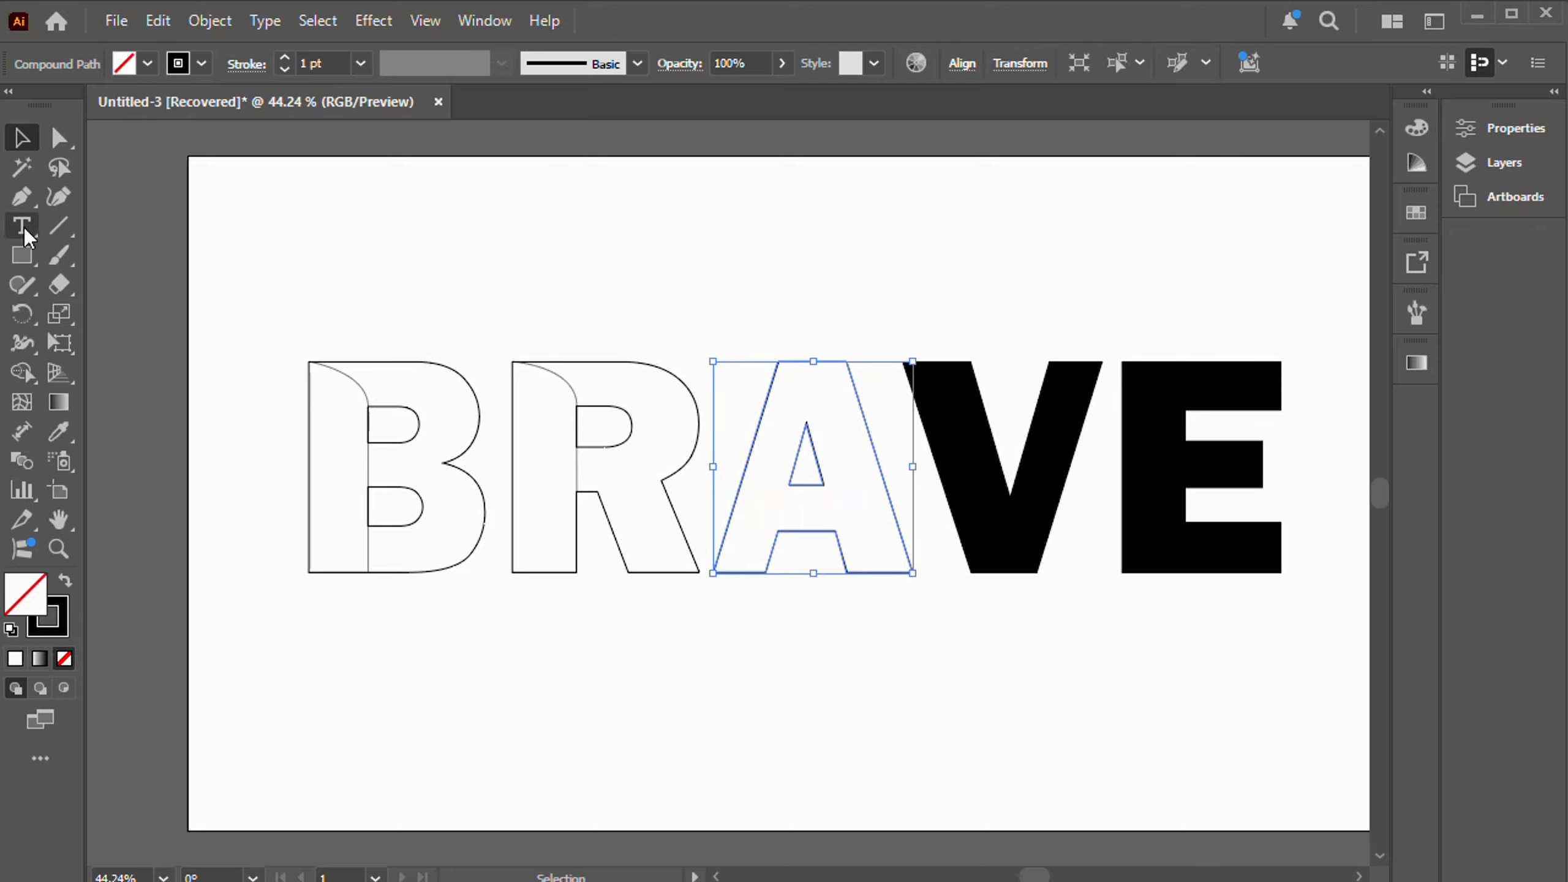
{"action": "left_click", "coordinate": [22, 197]}
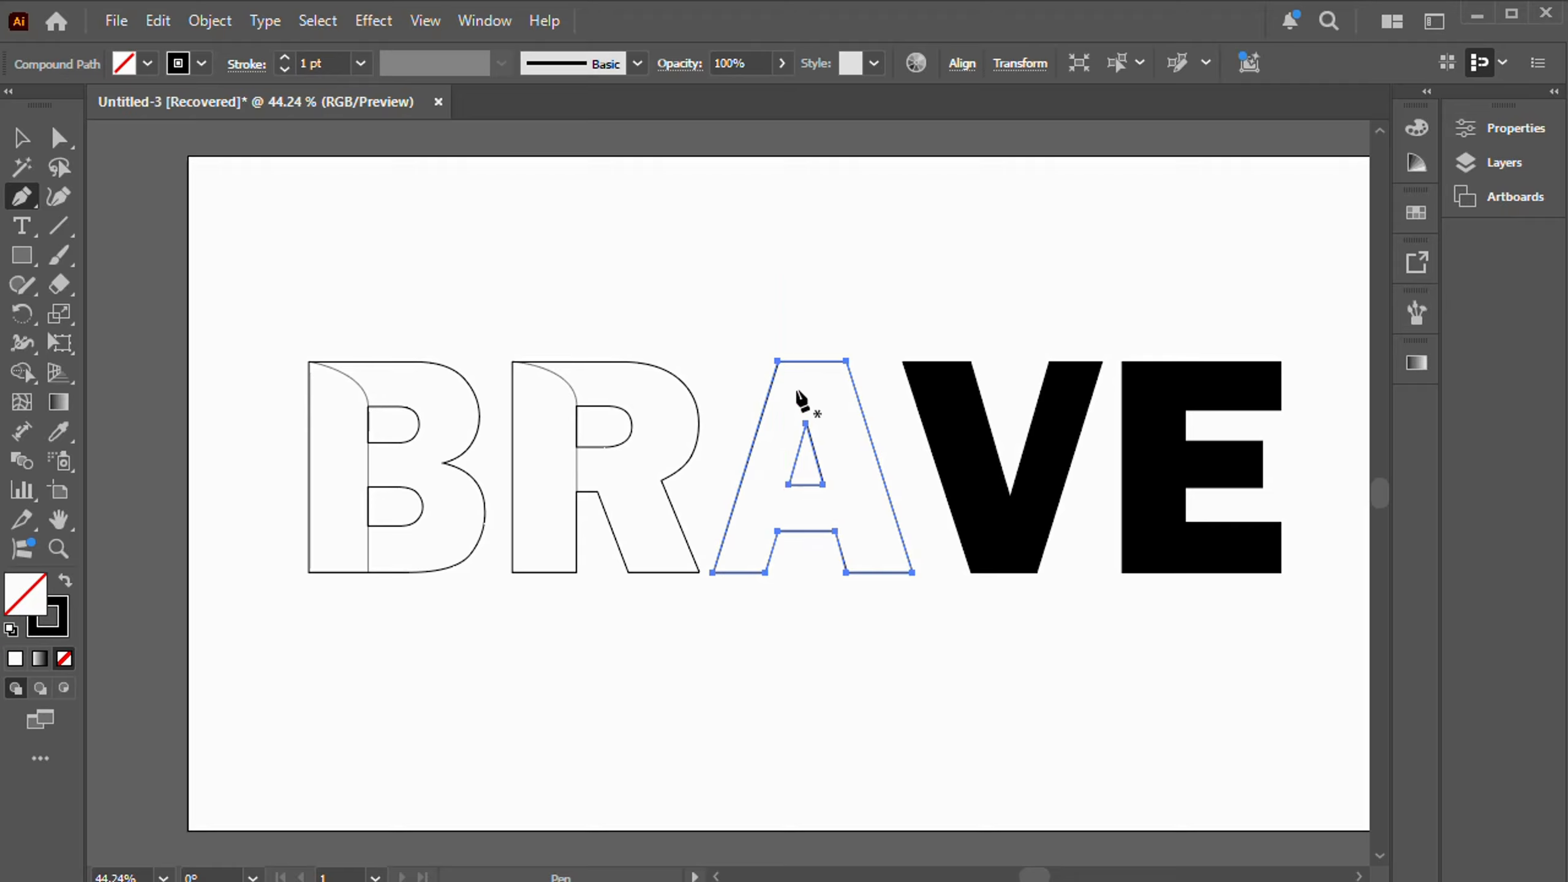
{"action": "left_click", "coordinate": [21, 138]}
{"action": "left_click", "coordinate": [452, 260]}
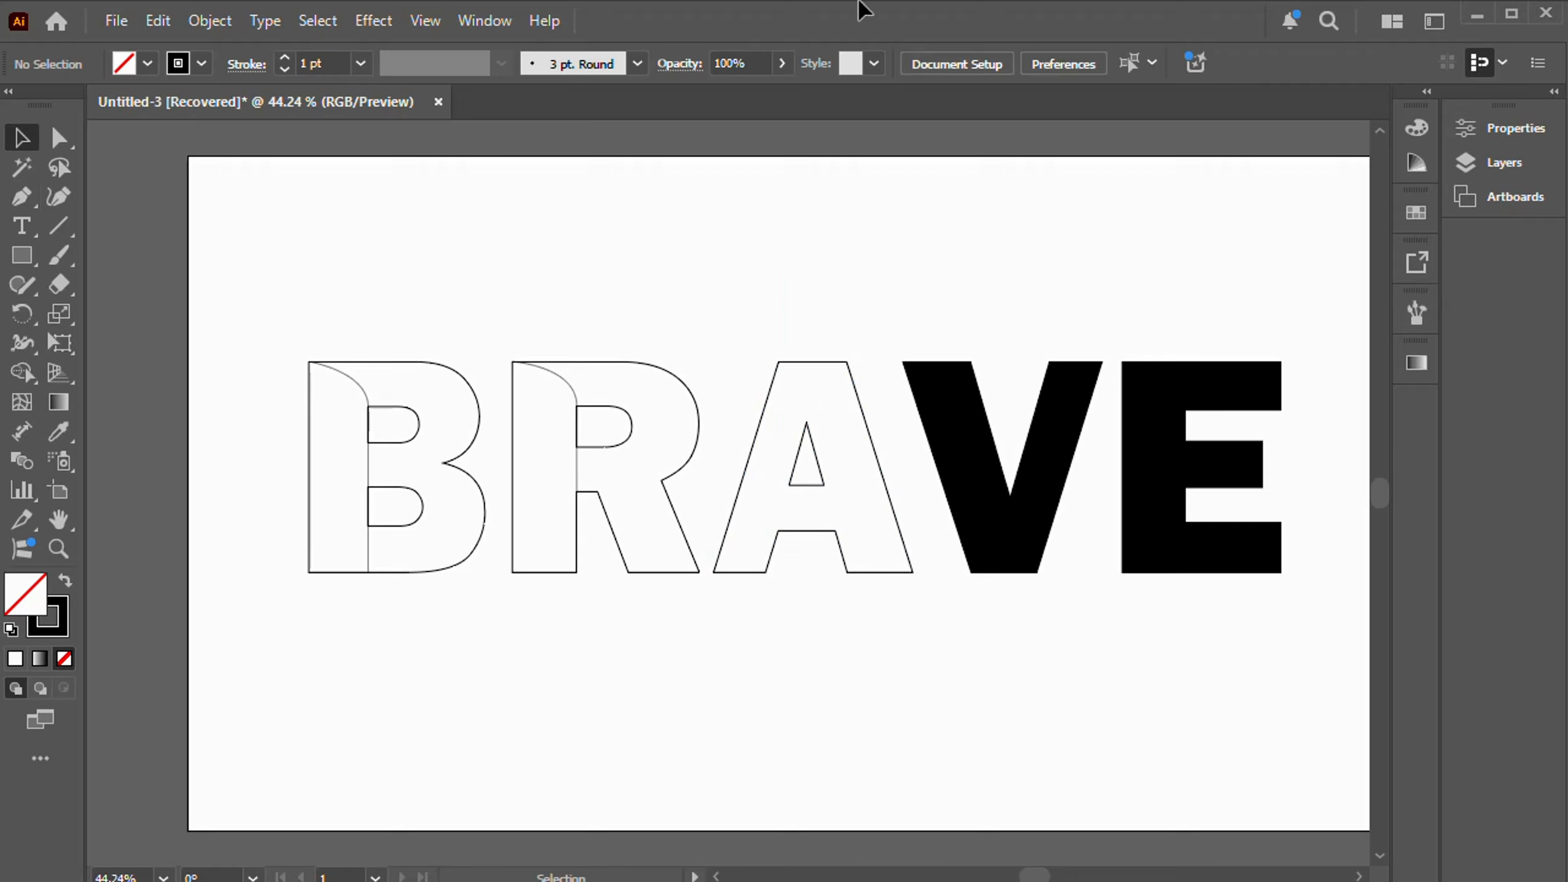
Draw a Pen path from the A's upper-left corner, curving to its counter's apex and continuing along the counter's left side to the crossbar's underside.
{"action": "left_click", "coordinate": [22, 199]}
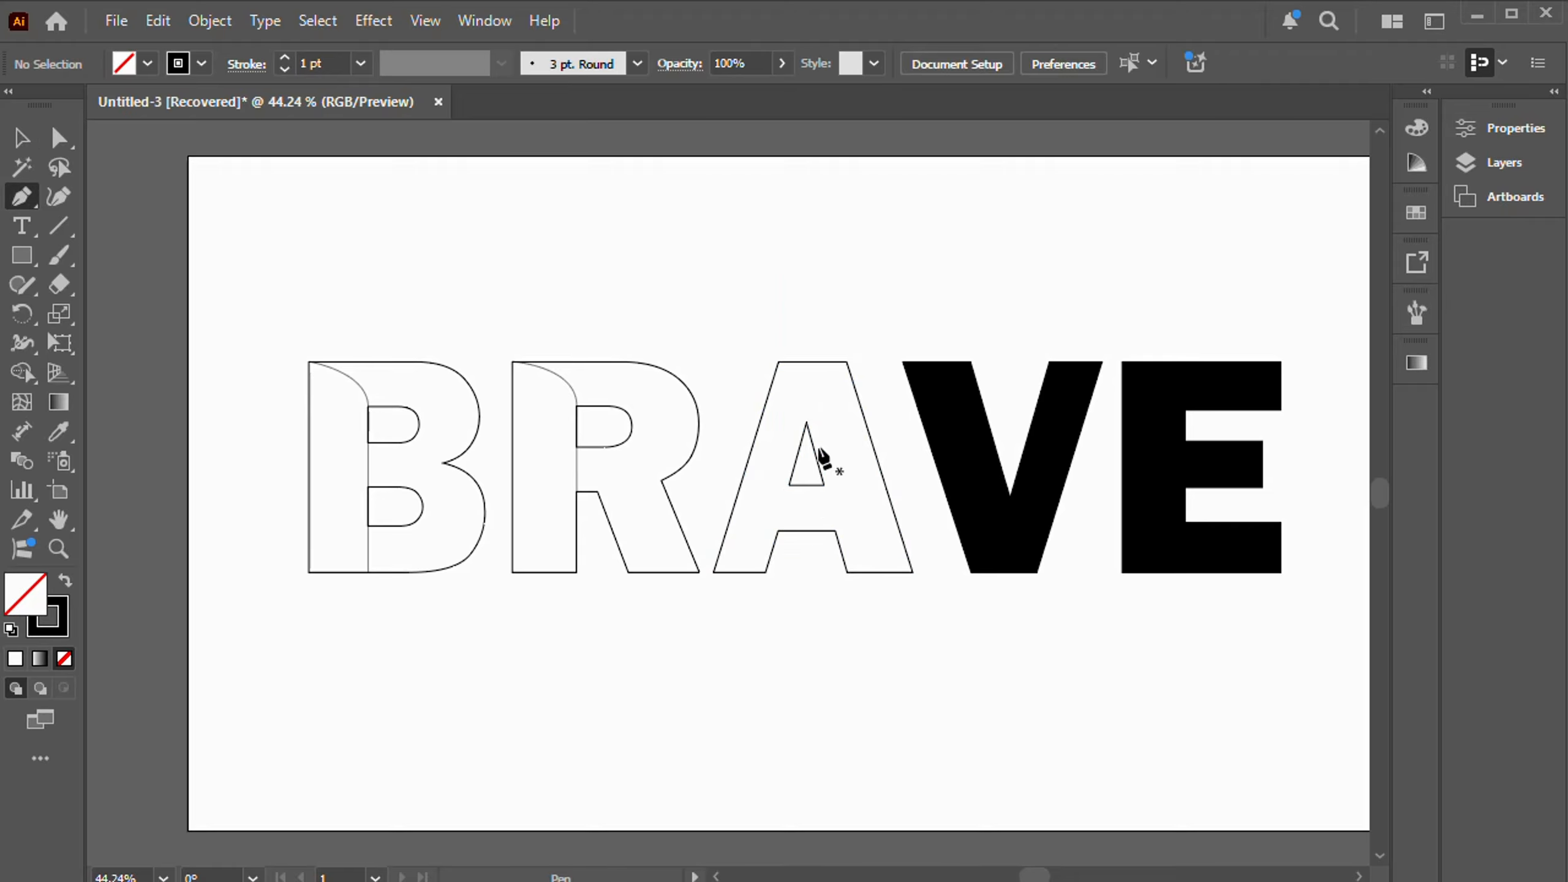
{"action": "left_click", "coordinate": [778, 362]}
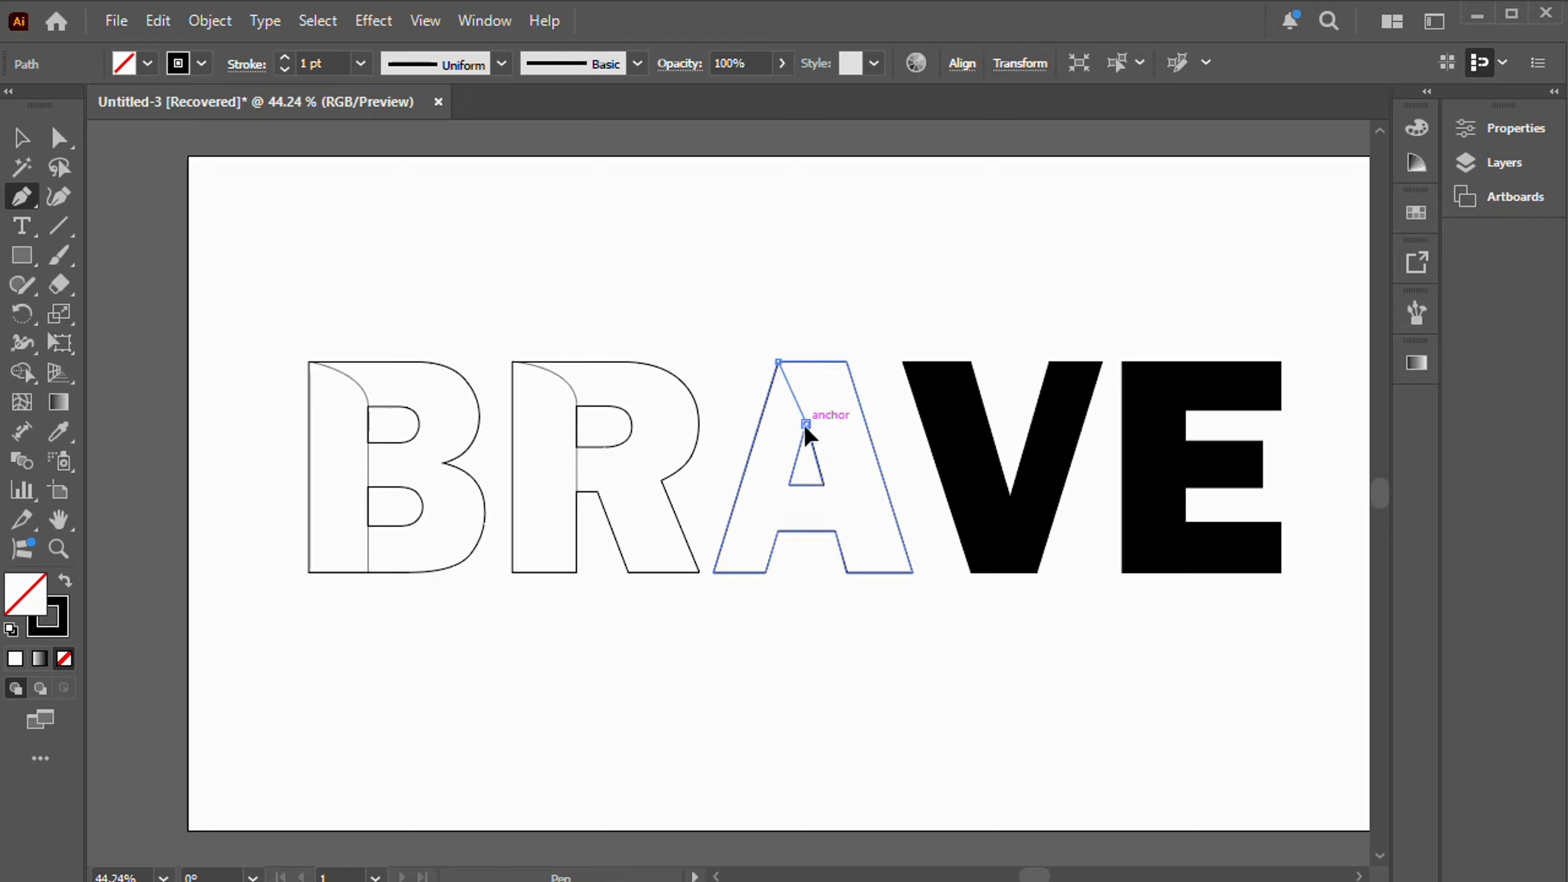
{"action": "left_click_drag", "start_coordinate": [806, 425], "coordinate": [789, 481]}
{"action": "left_click", "coordinate": [789, 482]}
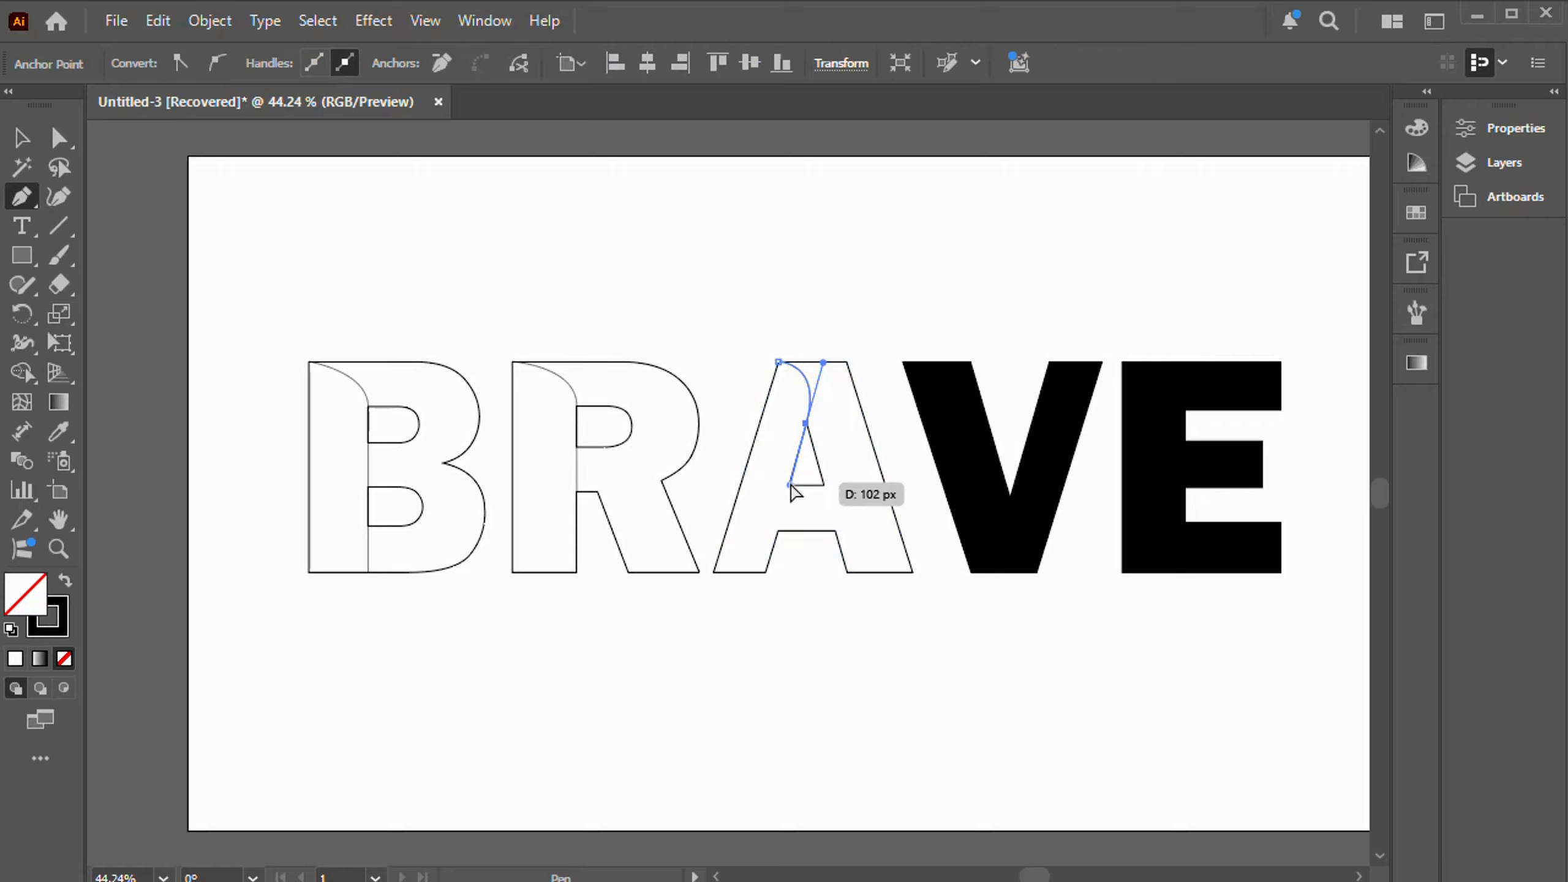
{"action": "left_click", "coordinate": [778, 530]}
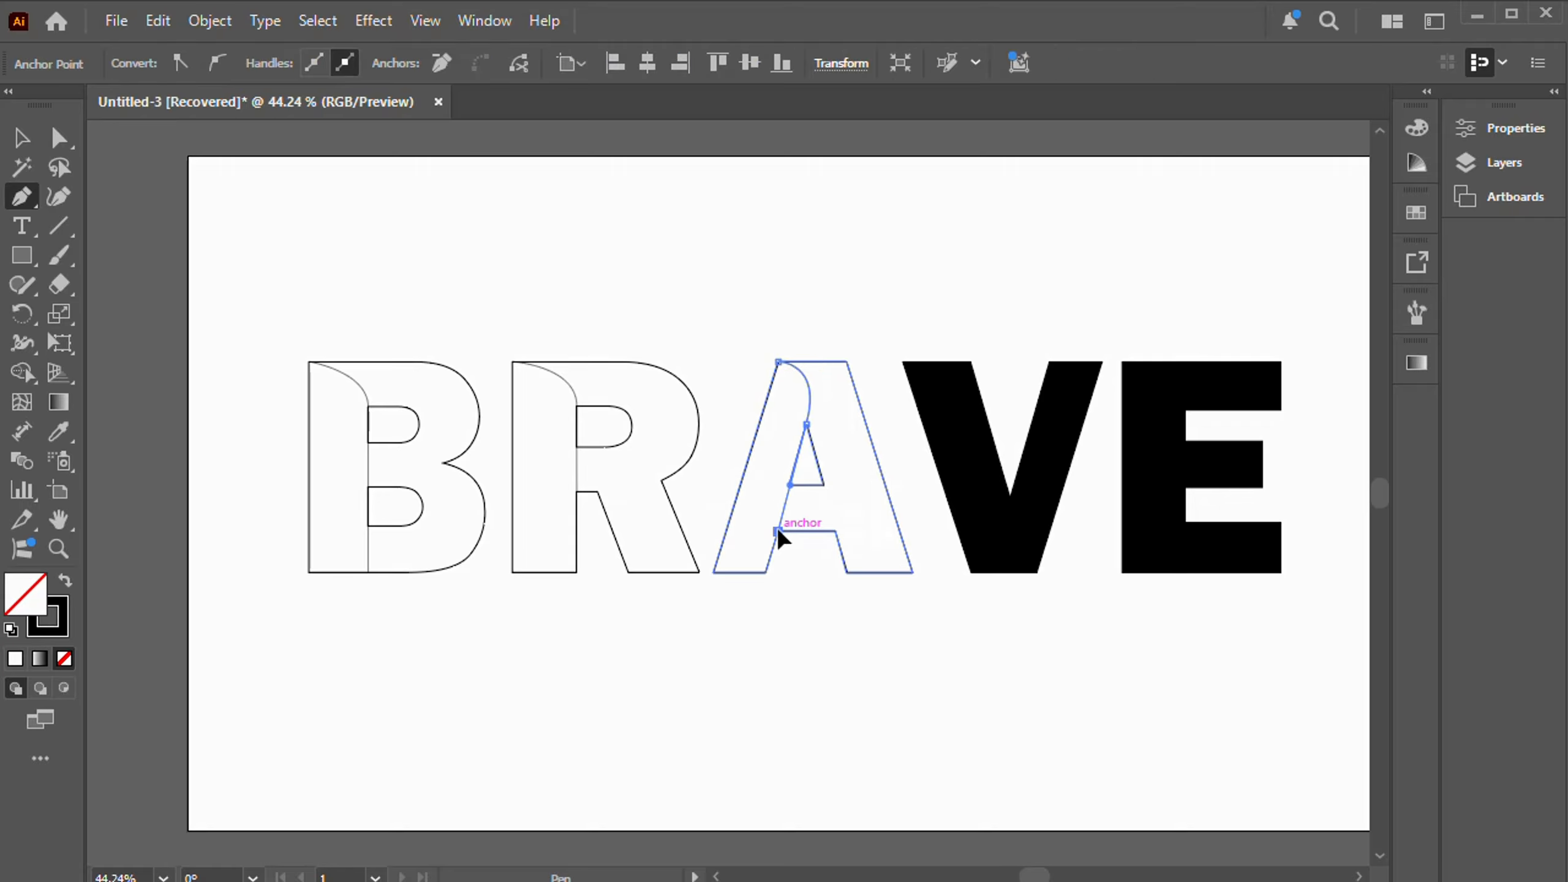
{"action": "left_click", "coordinate": [21, 137]}
{"action": "left_click", "coordinate": [536, 279]}
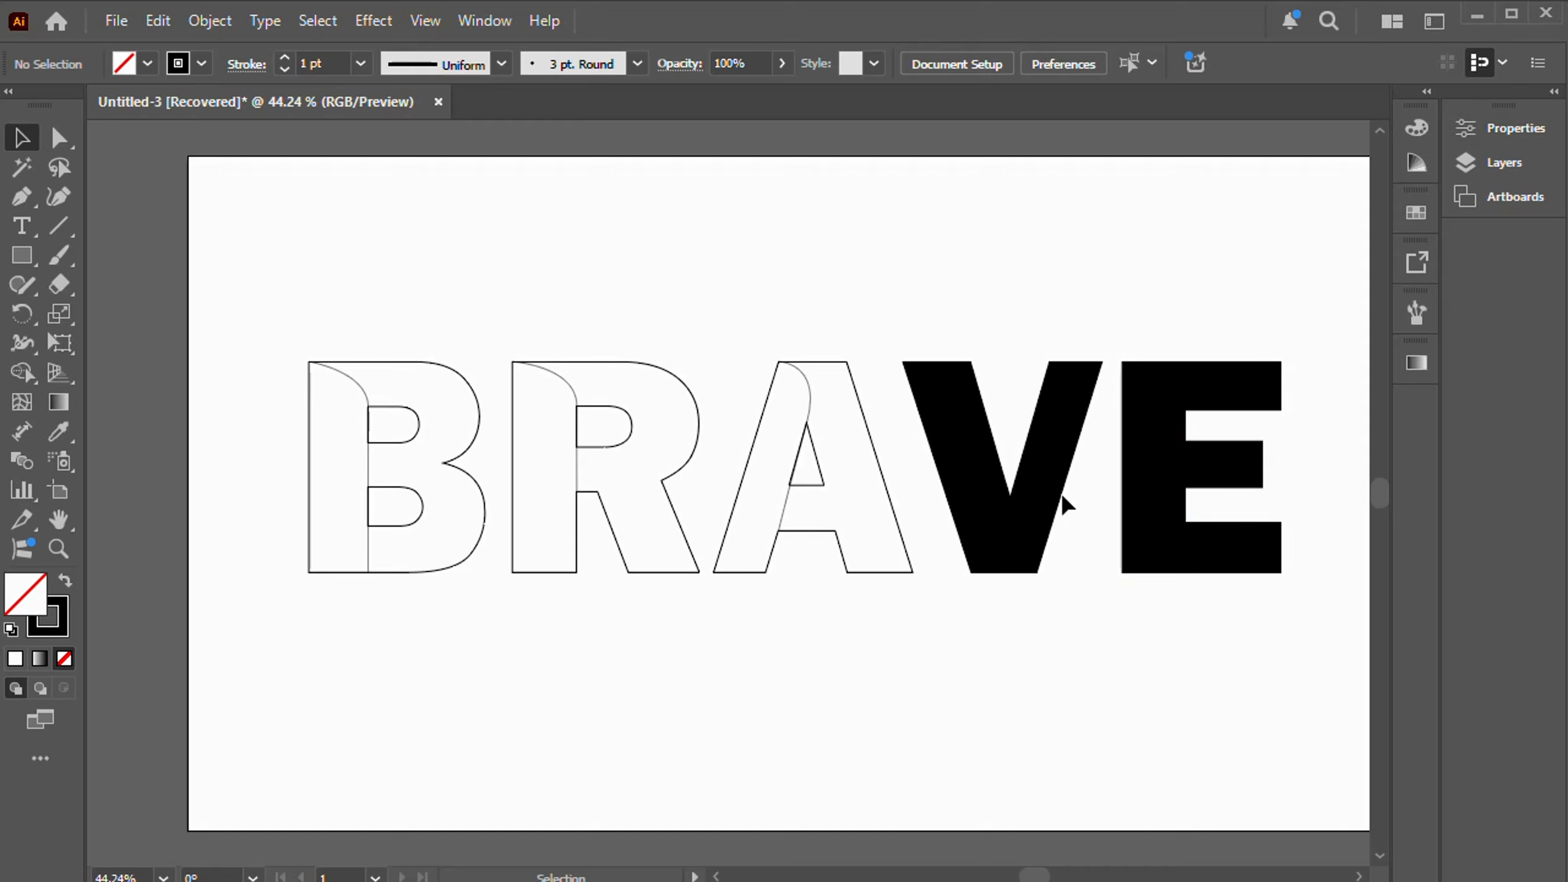
Give the letter V the default white fill and 1 pt black stroke, leaving it deselected, and set no fill for new paths.
{"action": "left_click", "coordinate": [969, 525]}
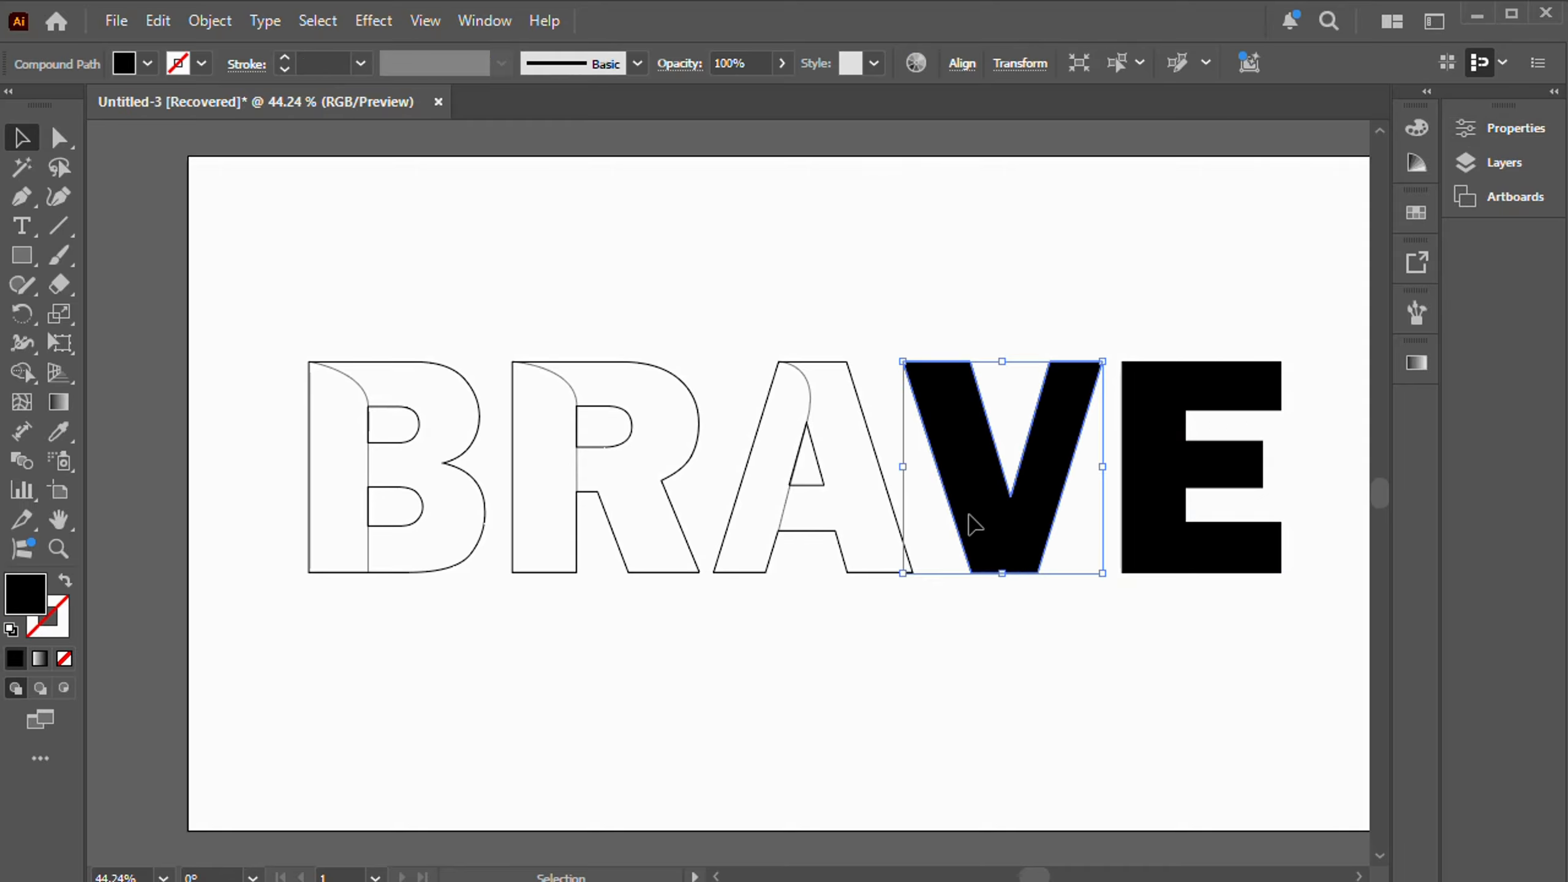
{"action": "left_click", "coordinate": [11, 629]}
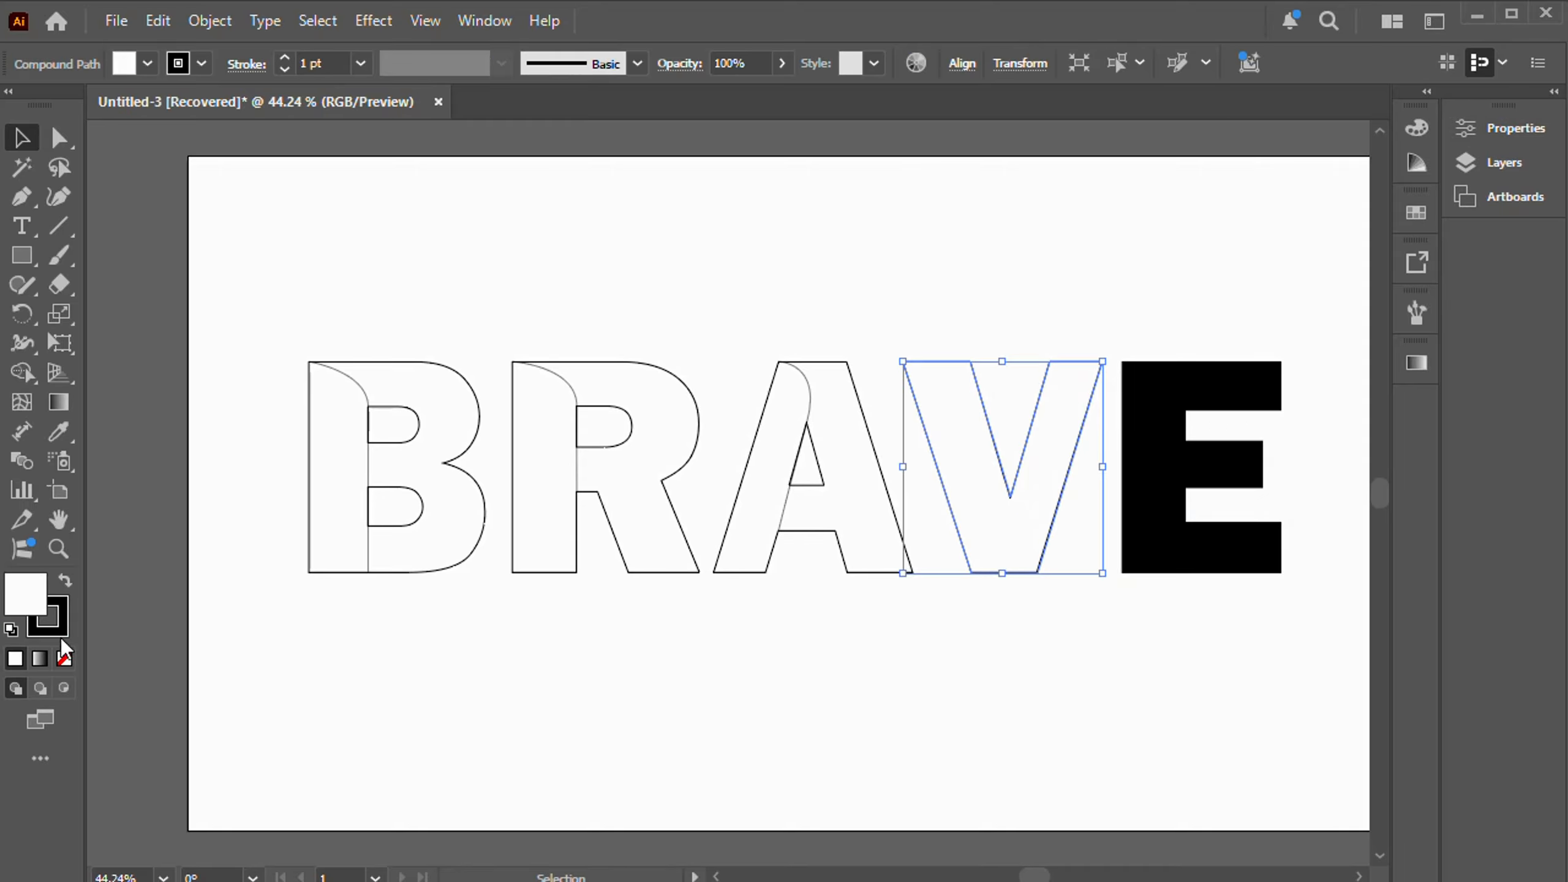
{"action": "left_click", "coordinate": [450, 283]}
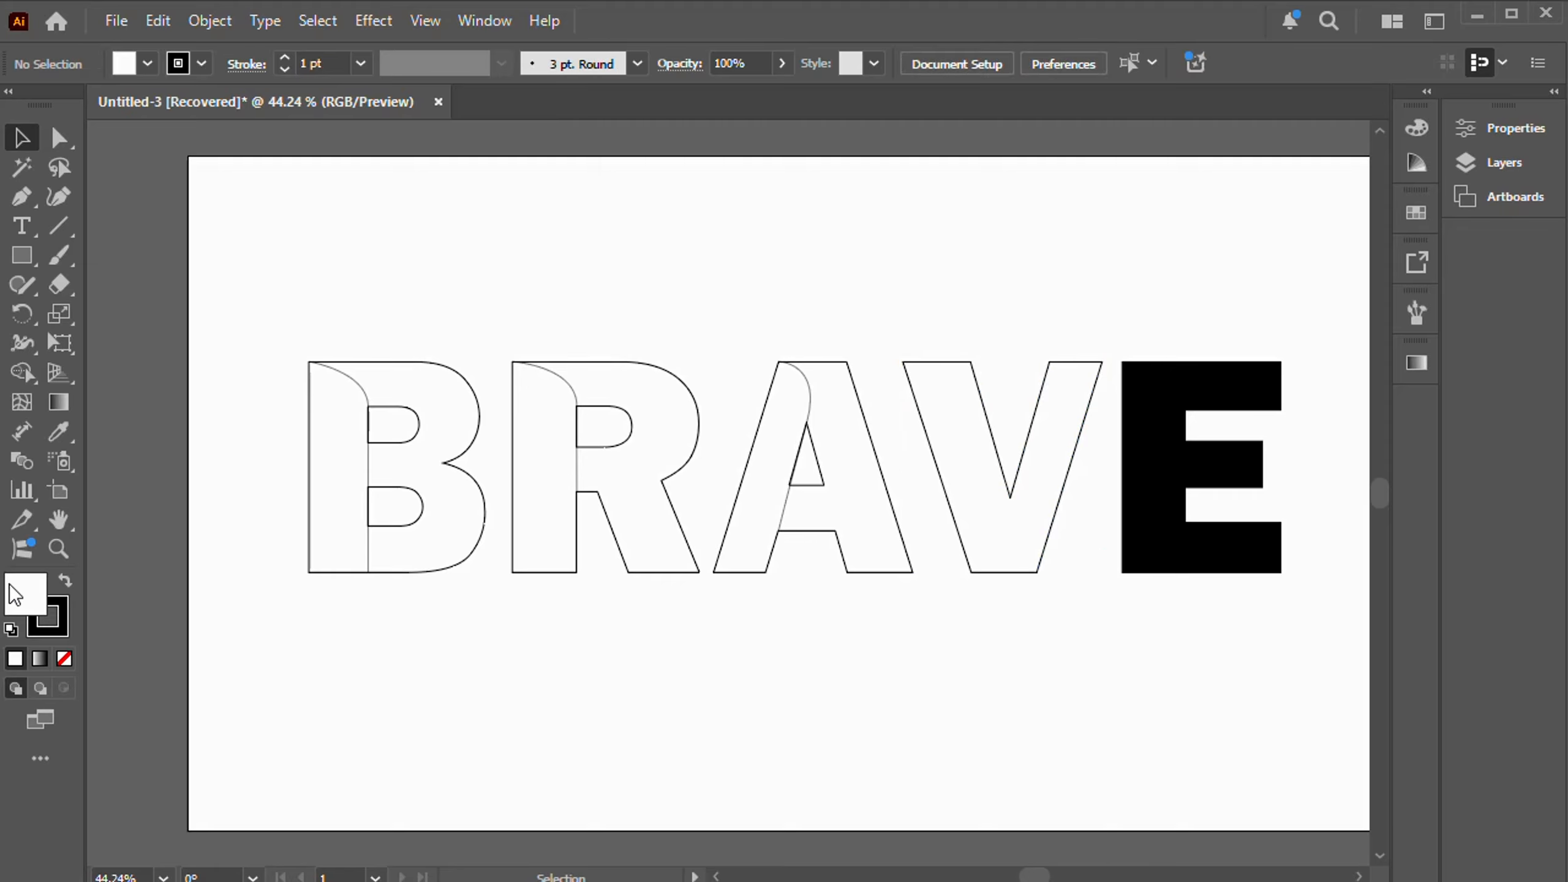
{"action": "left_click", "coordinate": [65, 658]}
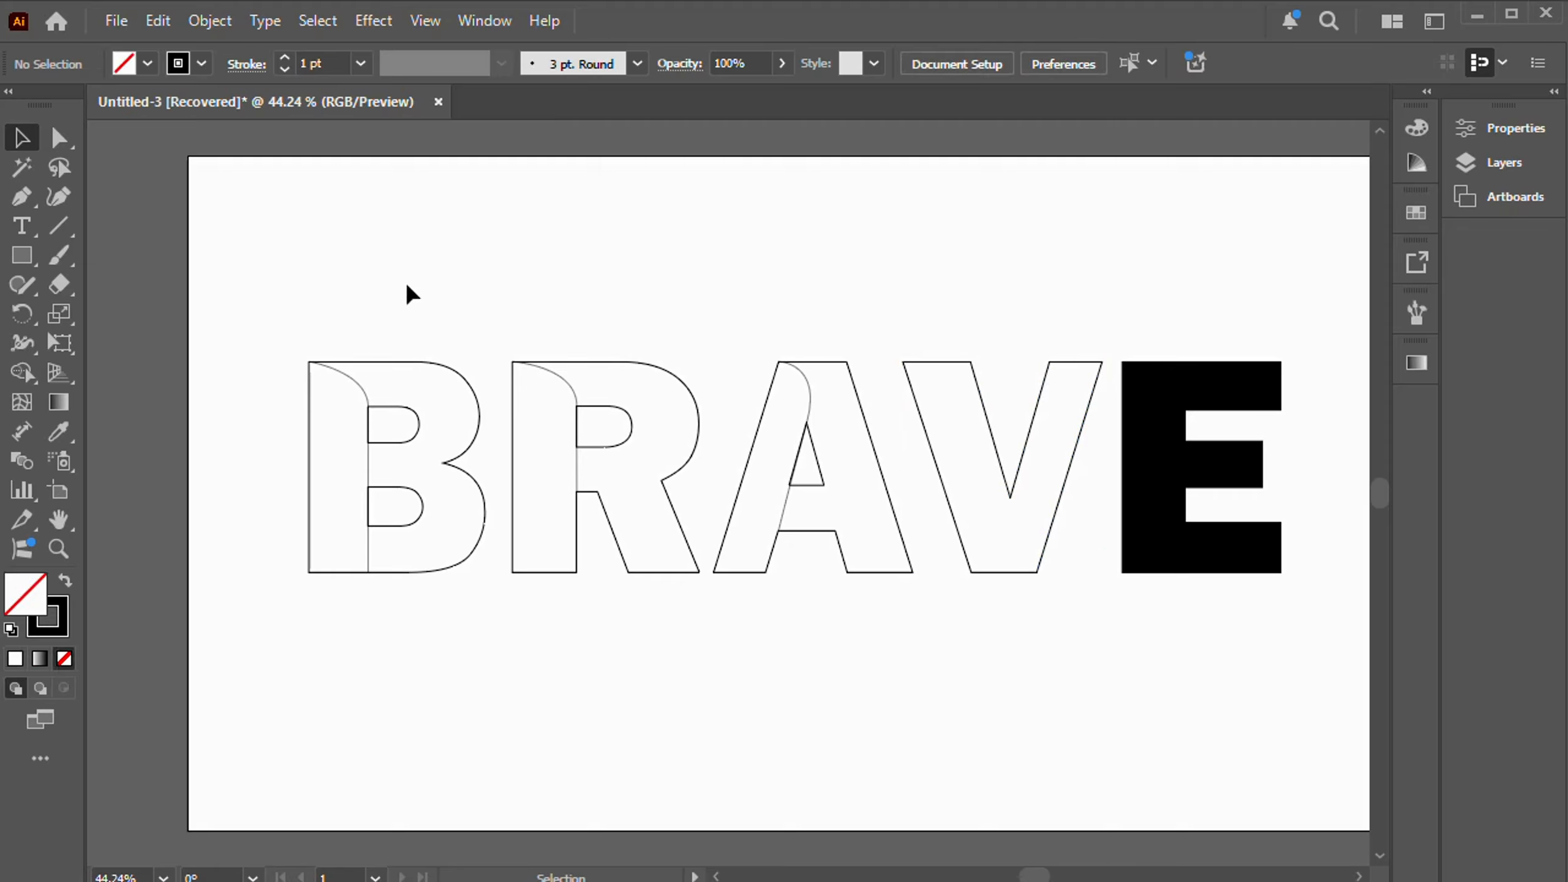
Draw a curved Pen path from the V's upper-left corner to its inner notch, with the handle following the notch's left edge.
{"action": "left_click", "coordinate": [35, 201]}
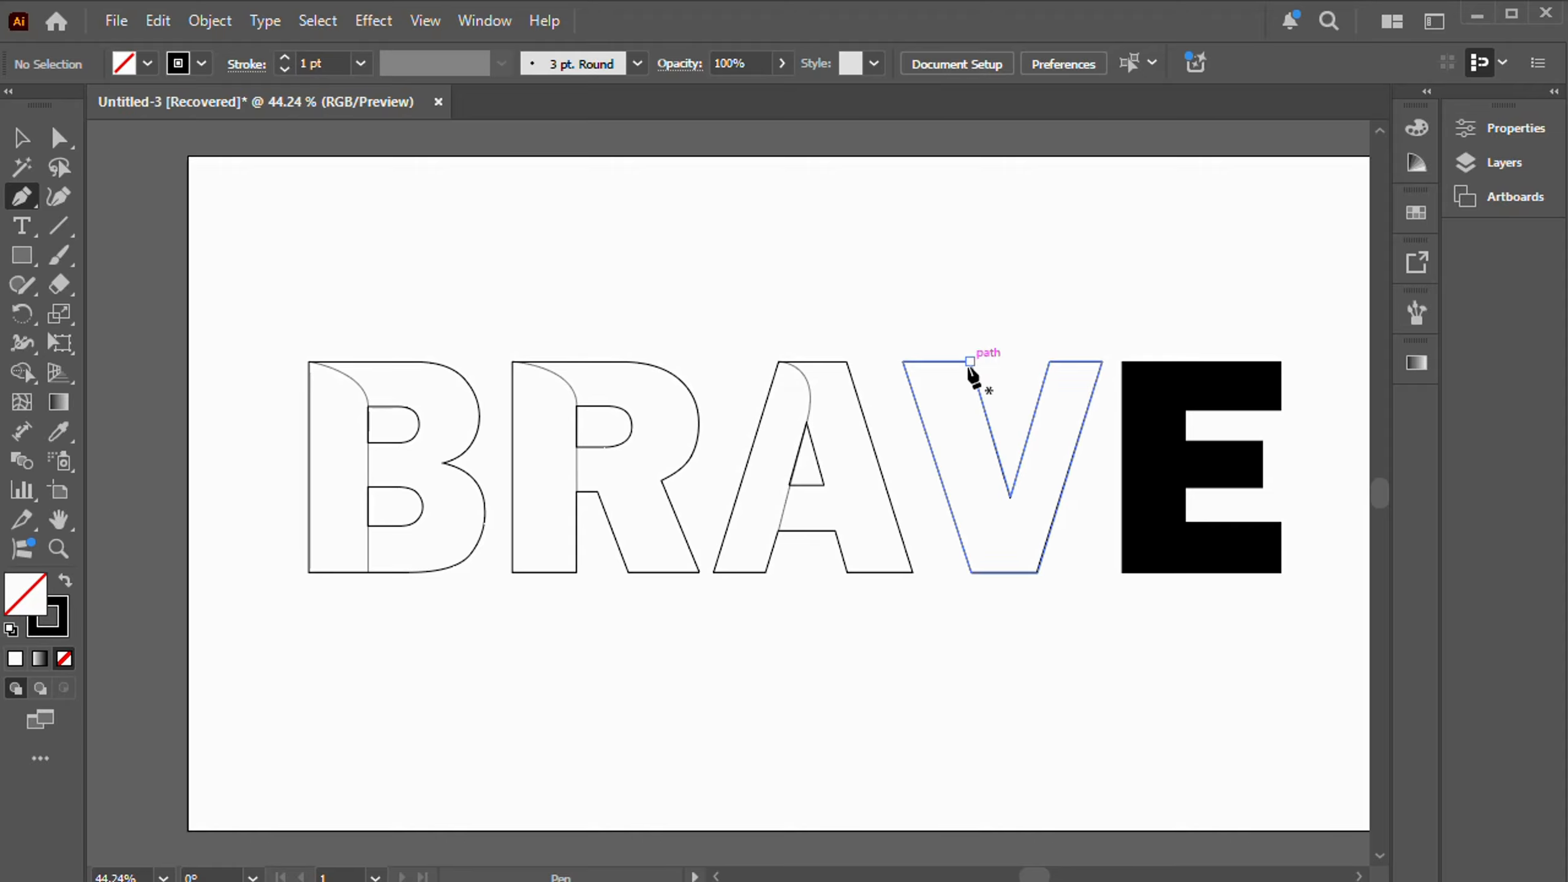
{"action": "left_click", "coordinate": [904, 362]}
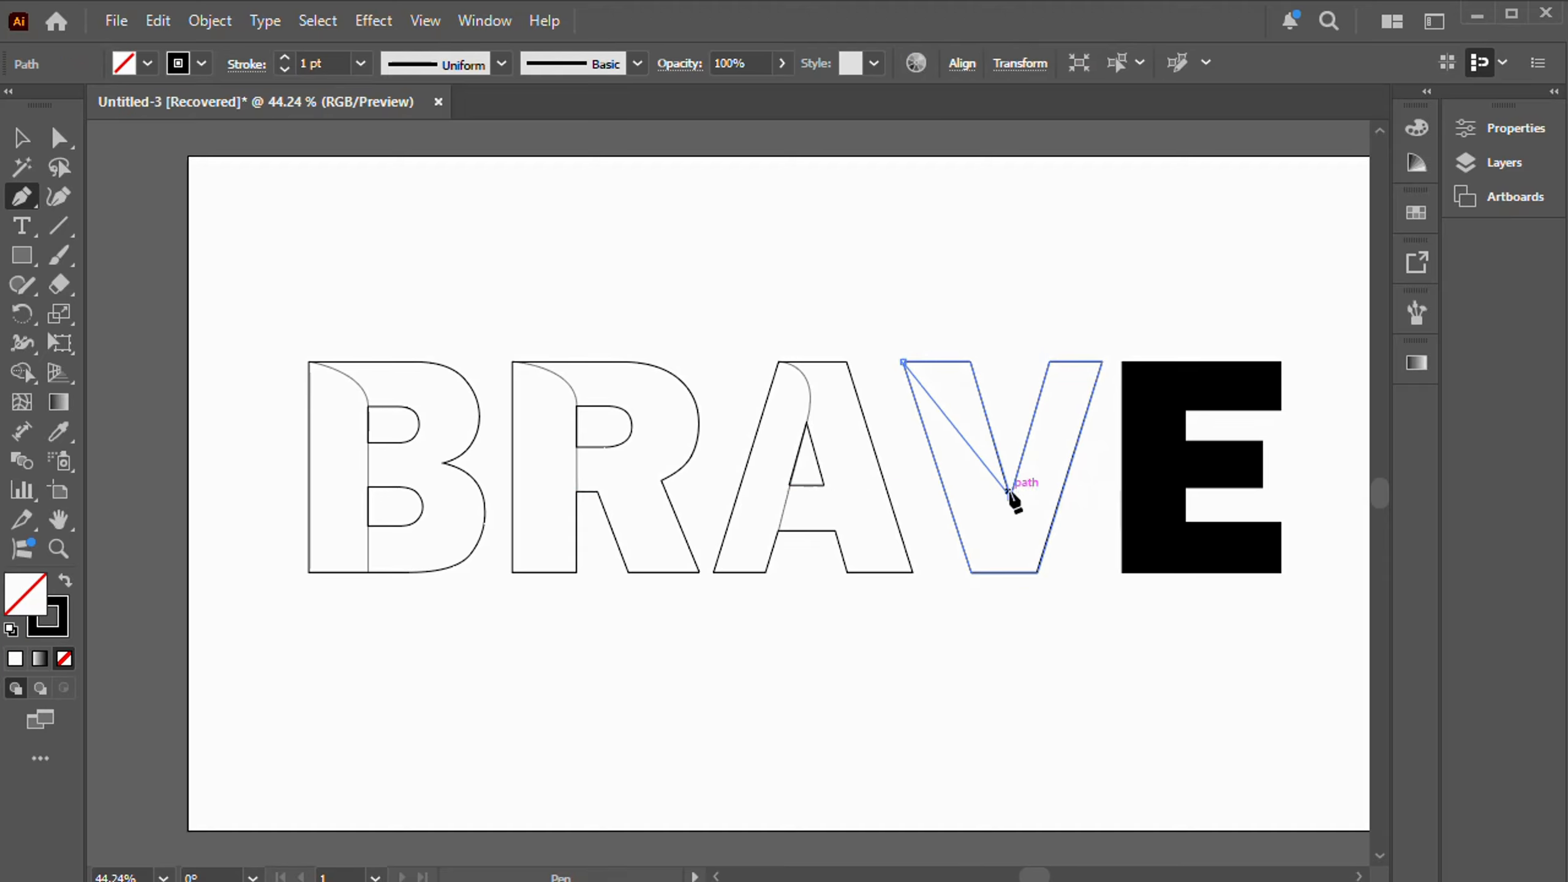
{"action": "left_click_drag", "start_coordinate": [1009, 496], "coordinate": [1027, 559]}
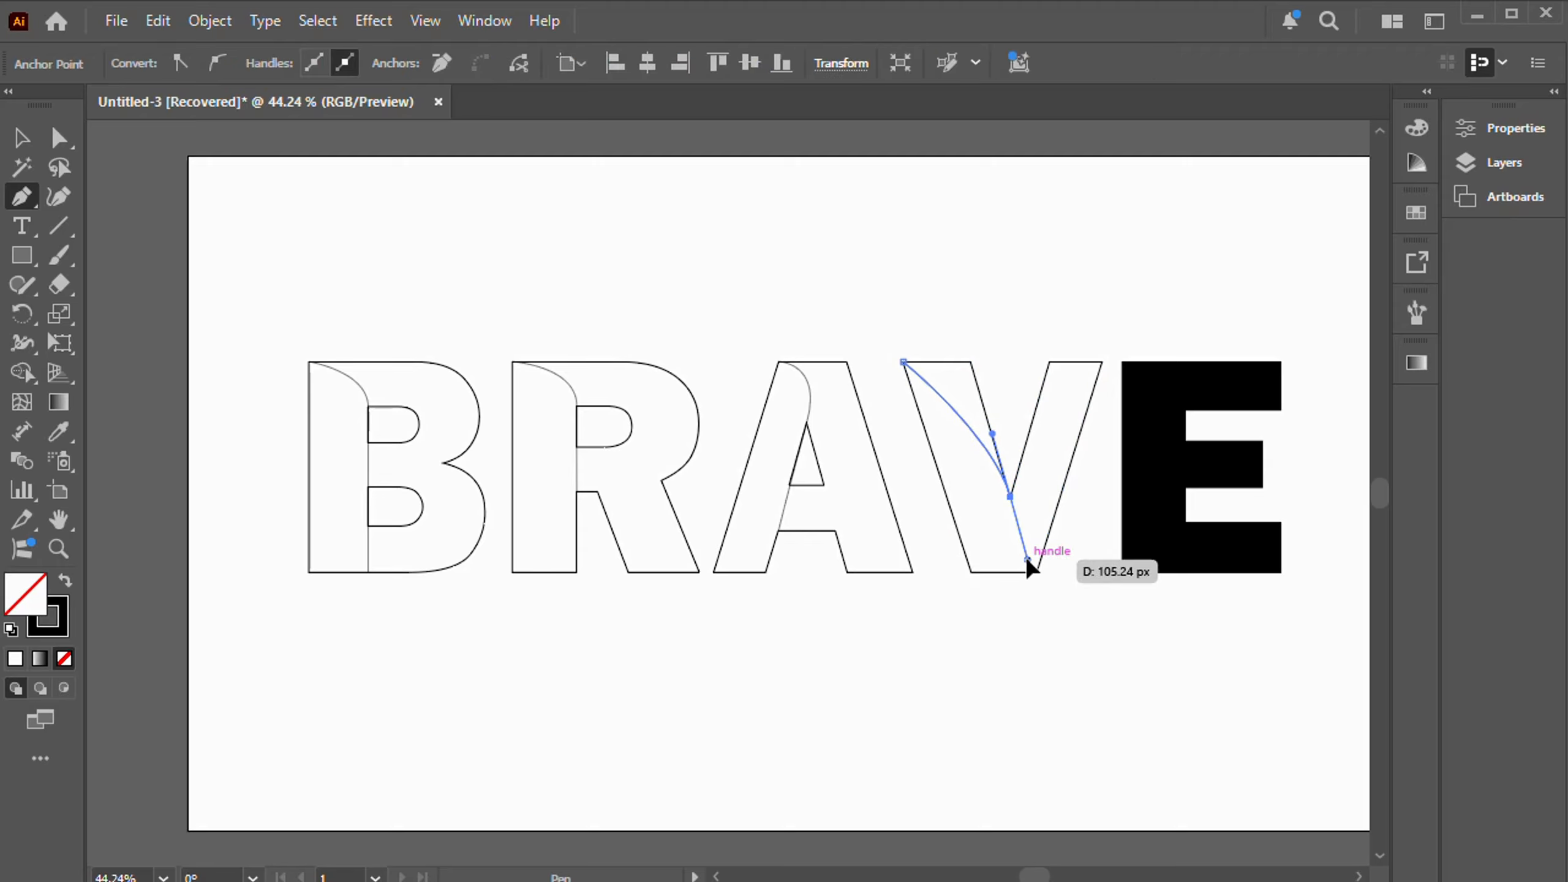
{"action": "left_click_drag", "start_coordinate": [1027, 561], "coordinate": [1027, 561]}
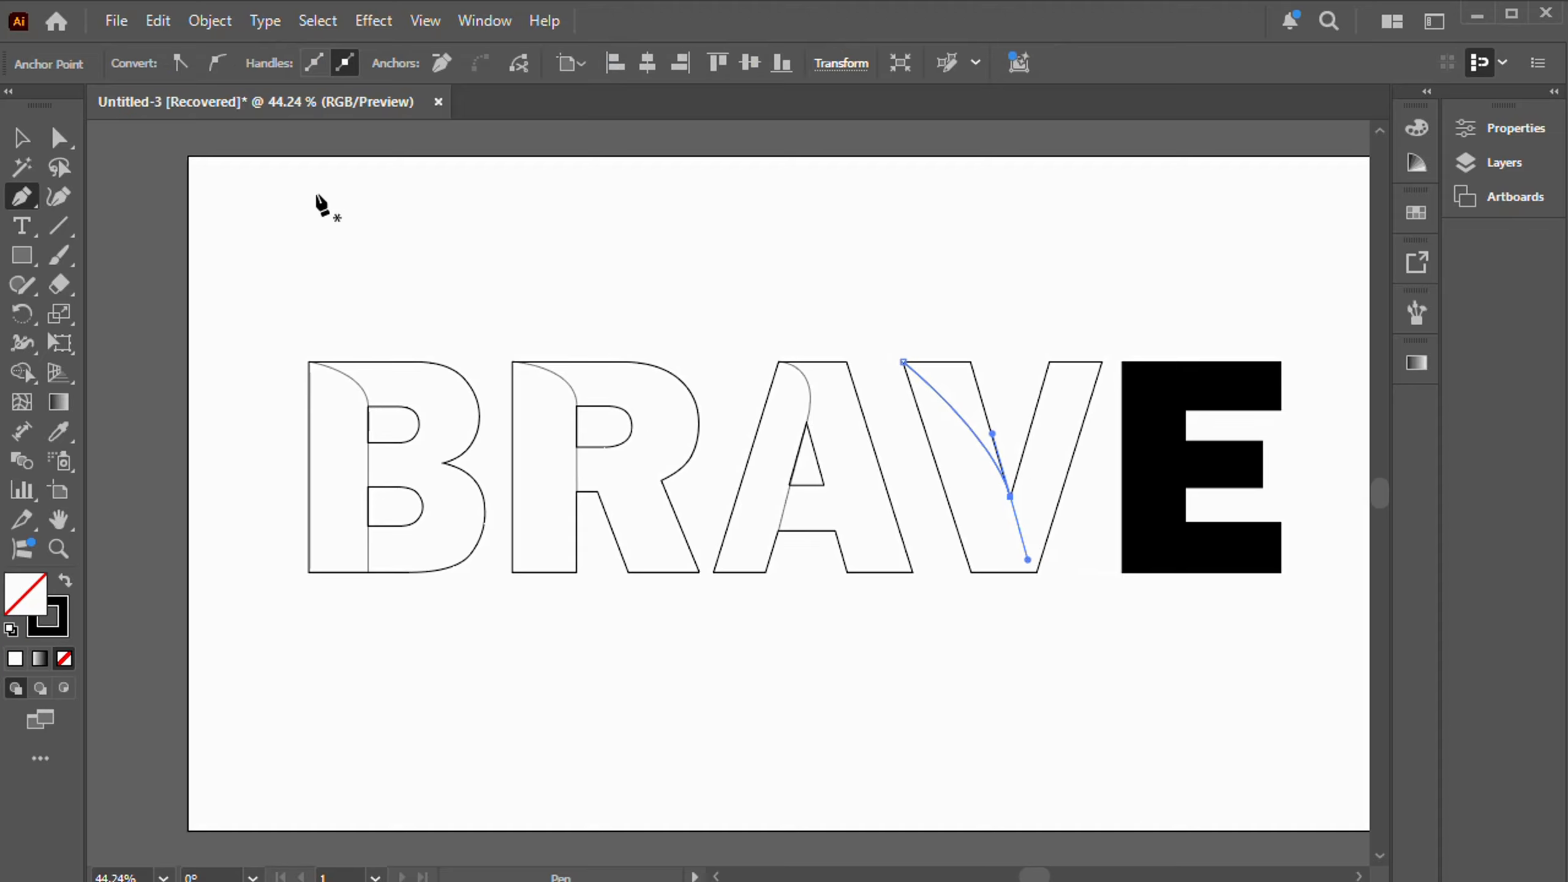
{"action": "left_click", "coordinate": [21, 138]}
{"action": "left_click", "coordinate": [1365, 239]}
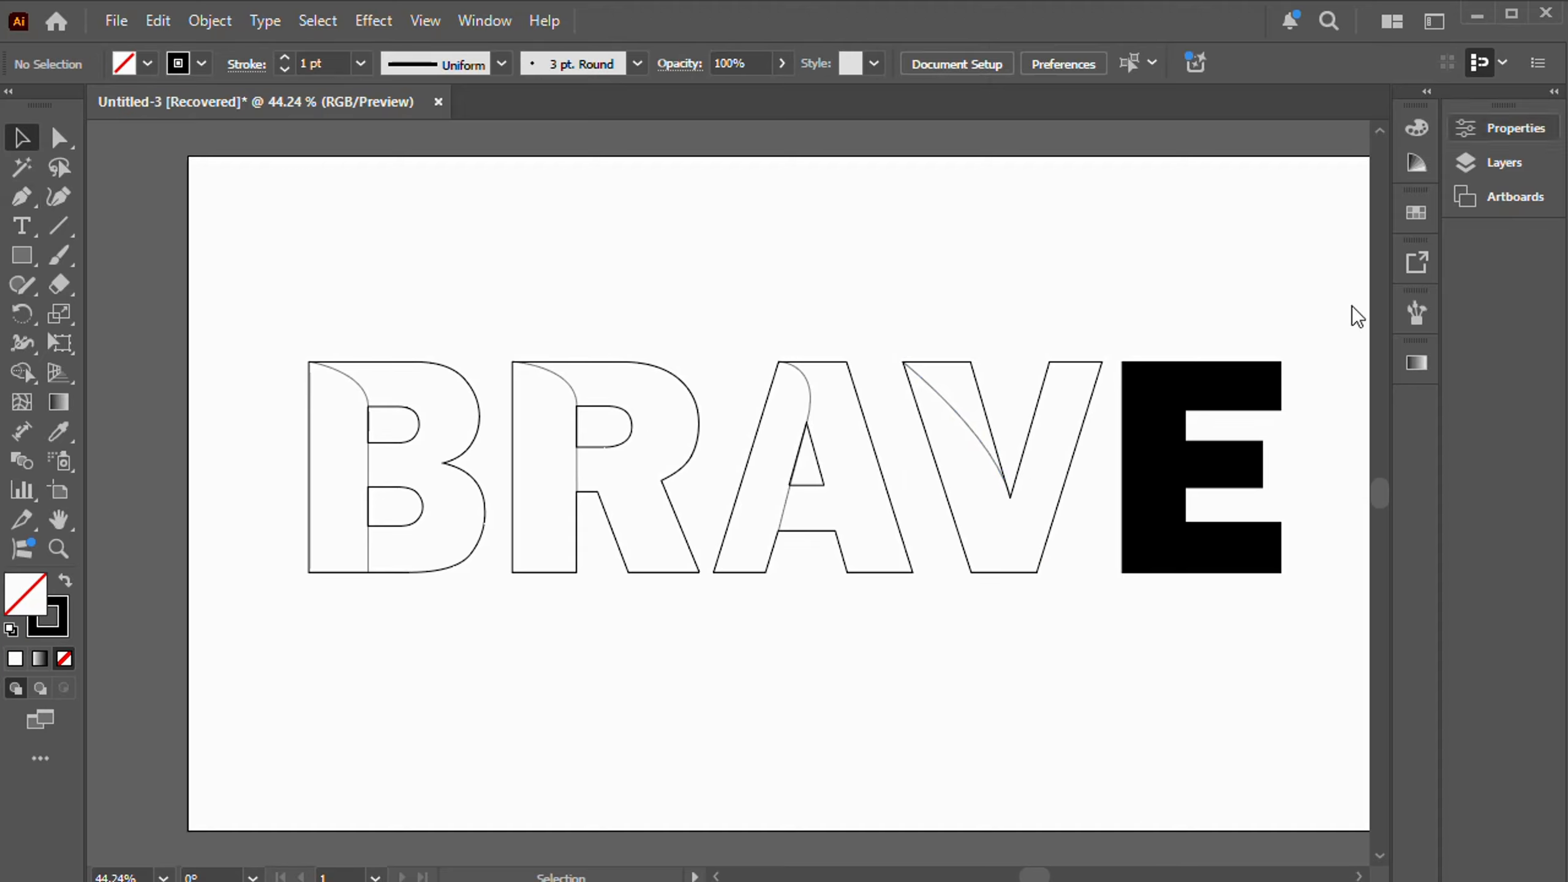
Swap the letter E's fill and stroke so it has no fill and a 1 pt black stroke, leaving it deselected.
{"action": "left_click", "coordinate": [1236, 536]}
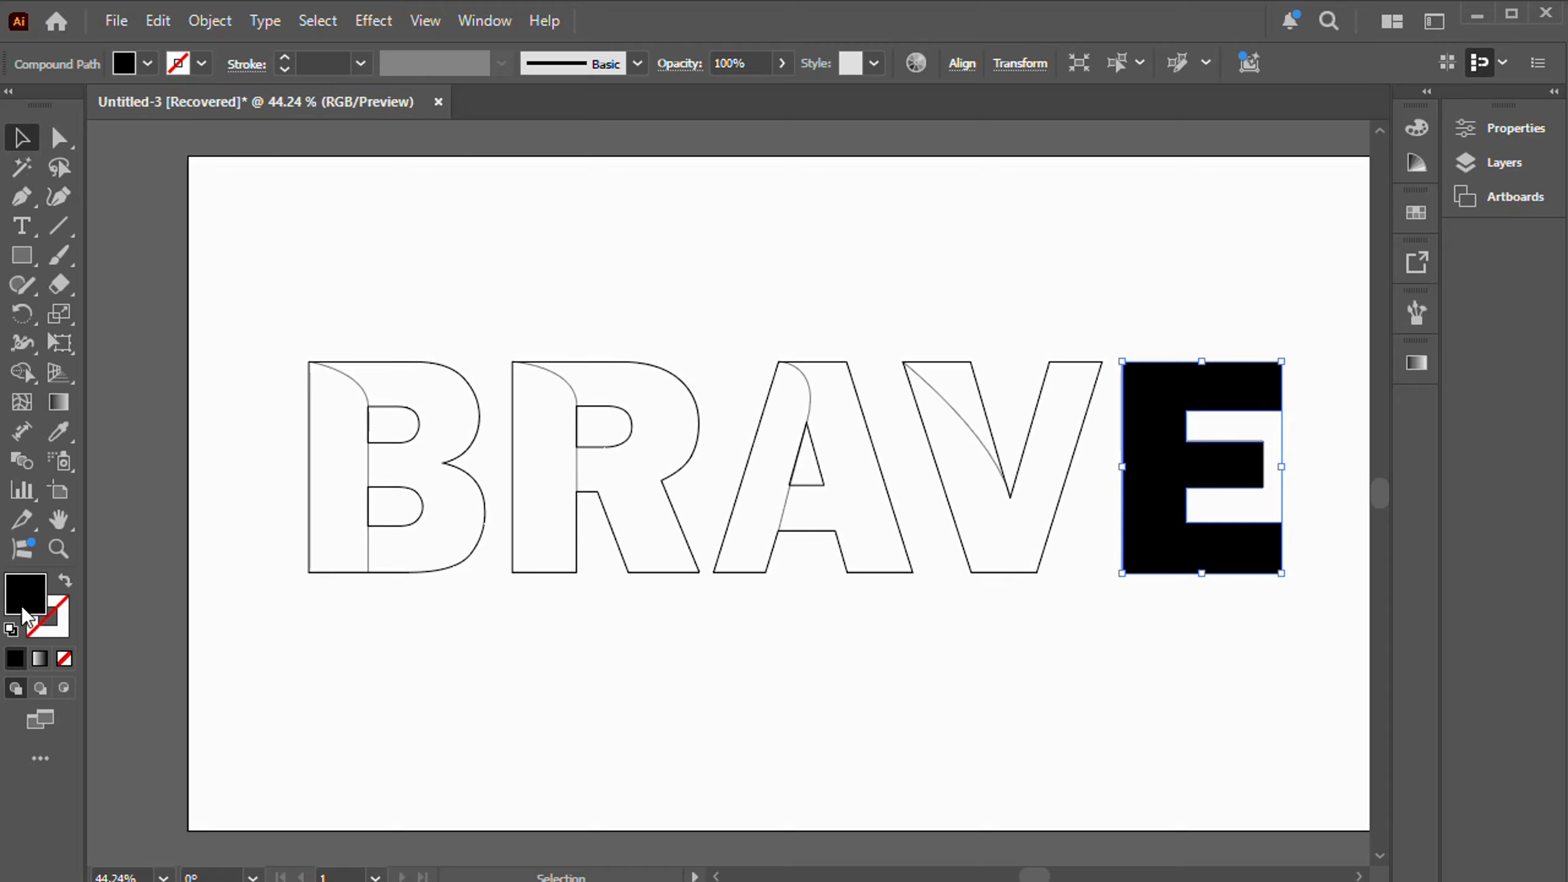
{"action": "key", "text": "shift+x"}
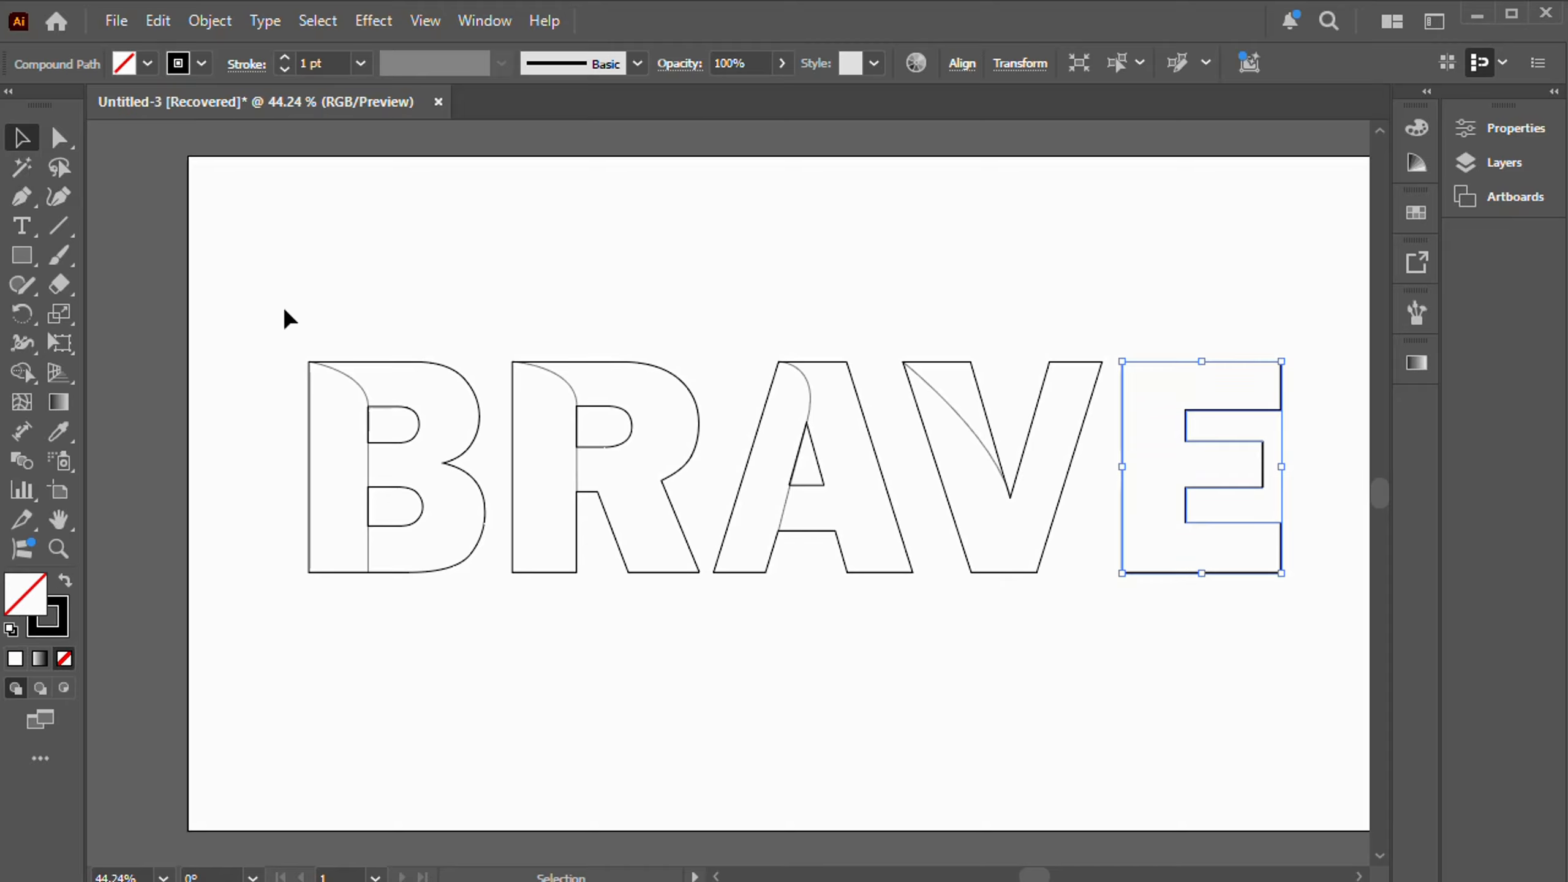
{"action": "left_click", "coordinate": [289, 318]}
Draw a Pen path from the E's upper-left corner, curving to the upper gap's inner corner, then straight down the stem to the bottom edge.
{"action": "left_click", "coordinate": [25, 197]}
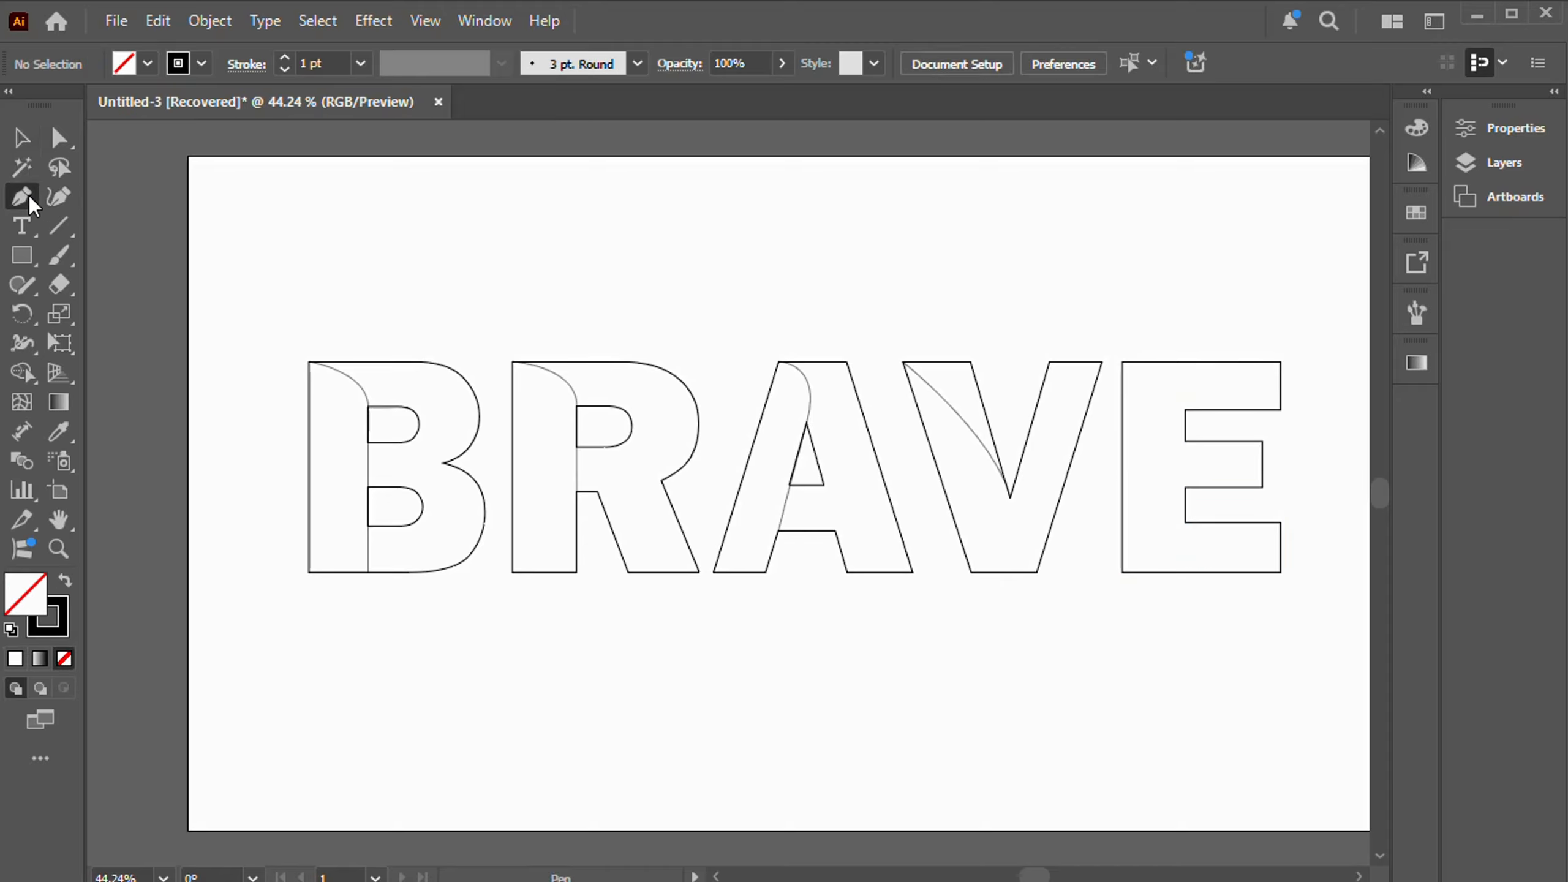
{"action": "left_click", "coordinate": [1122, 363]}
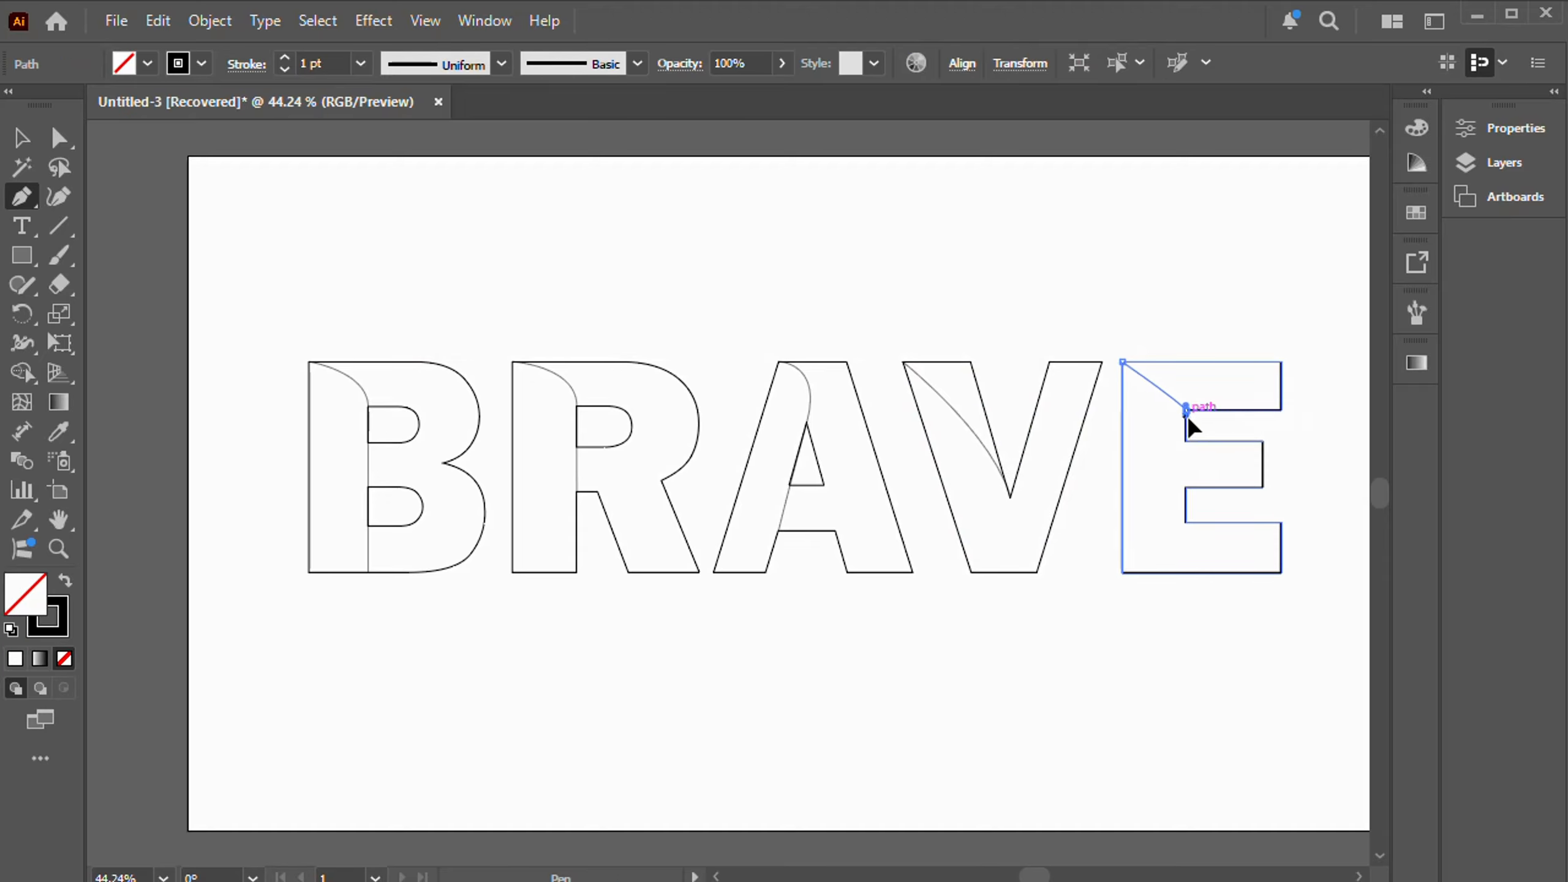
{"action": "left_click_drag", "start_coordinate": [1185, 410], "coordinate": [1185, 441]}
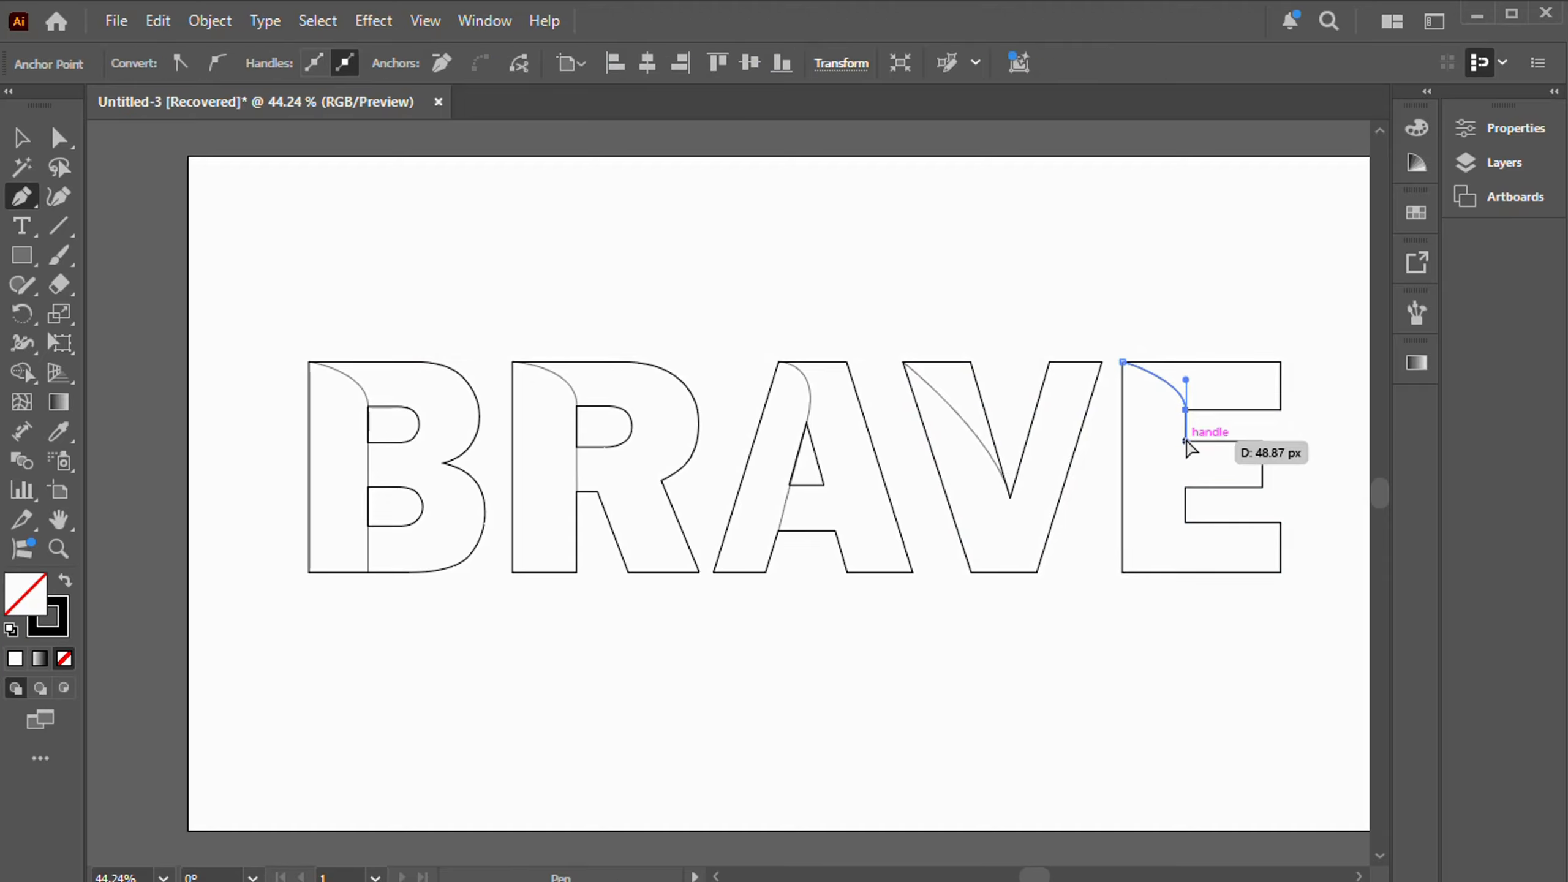
{"action": "left_click", "coordinate": [1185, 487]}
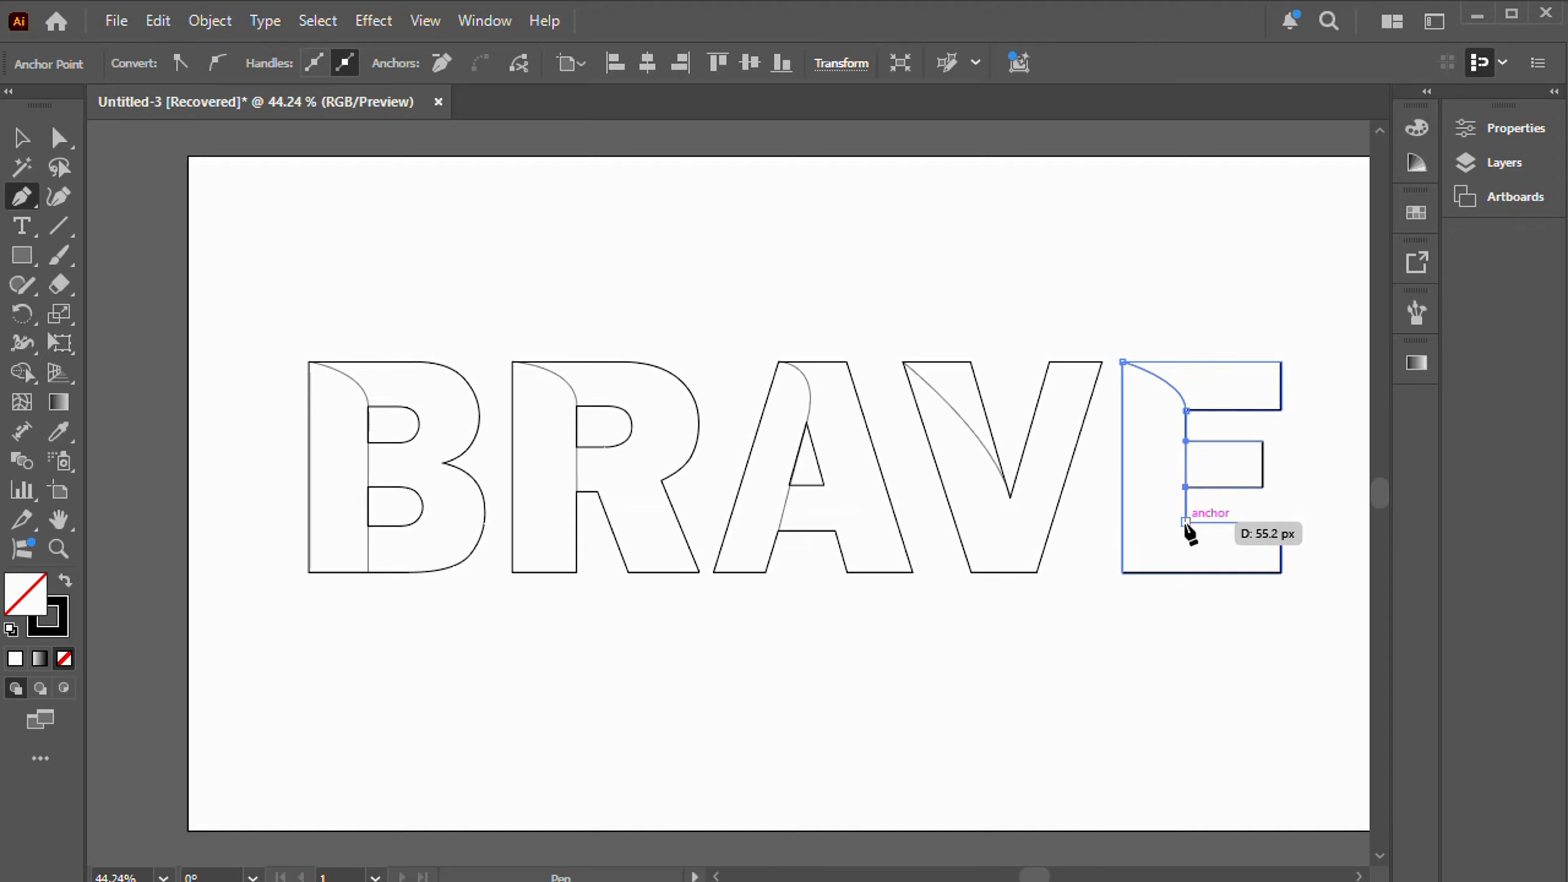
{"action": "left_click", "coordinate": [1185, 522]}
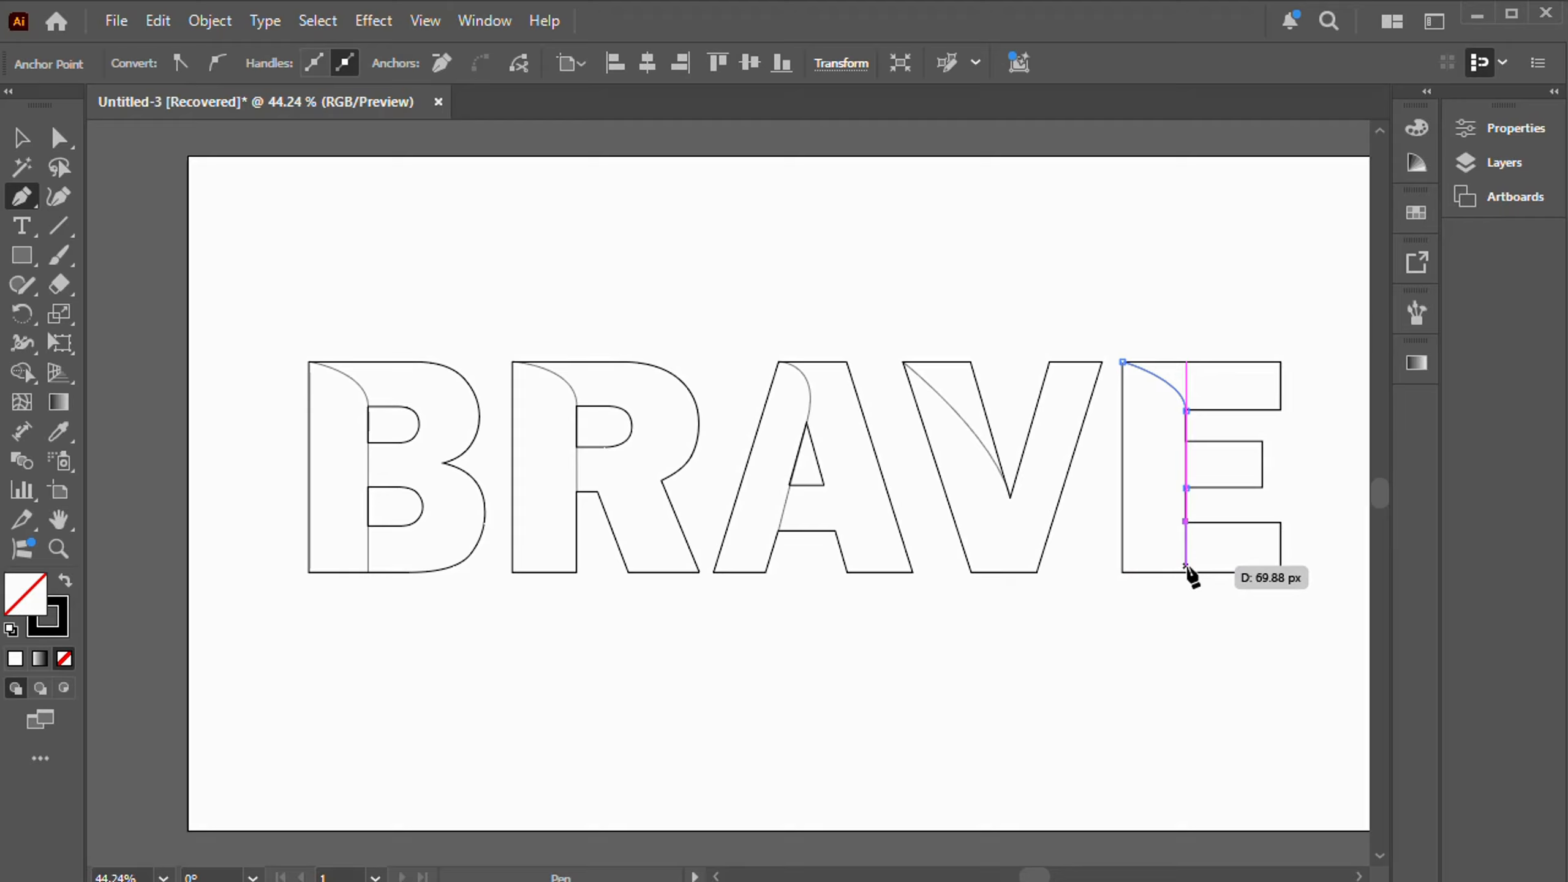
{"action": "left_click", "coordinate": [1185, 566]}
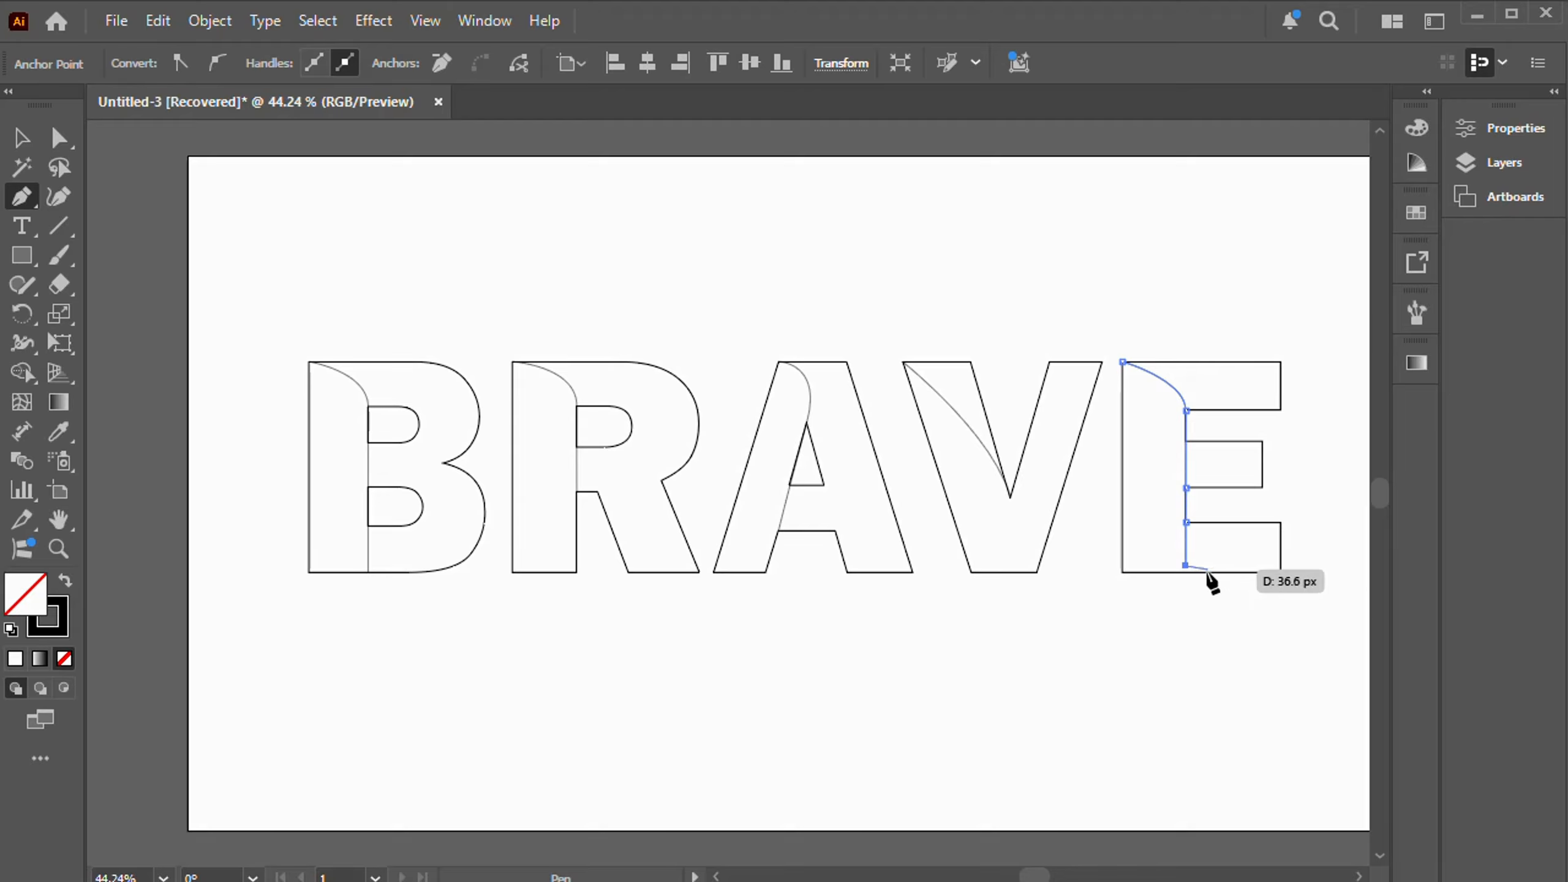
{"action": "left_click", "coordinate": [1185, 574]}
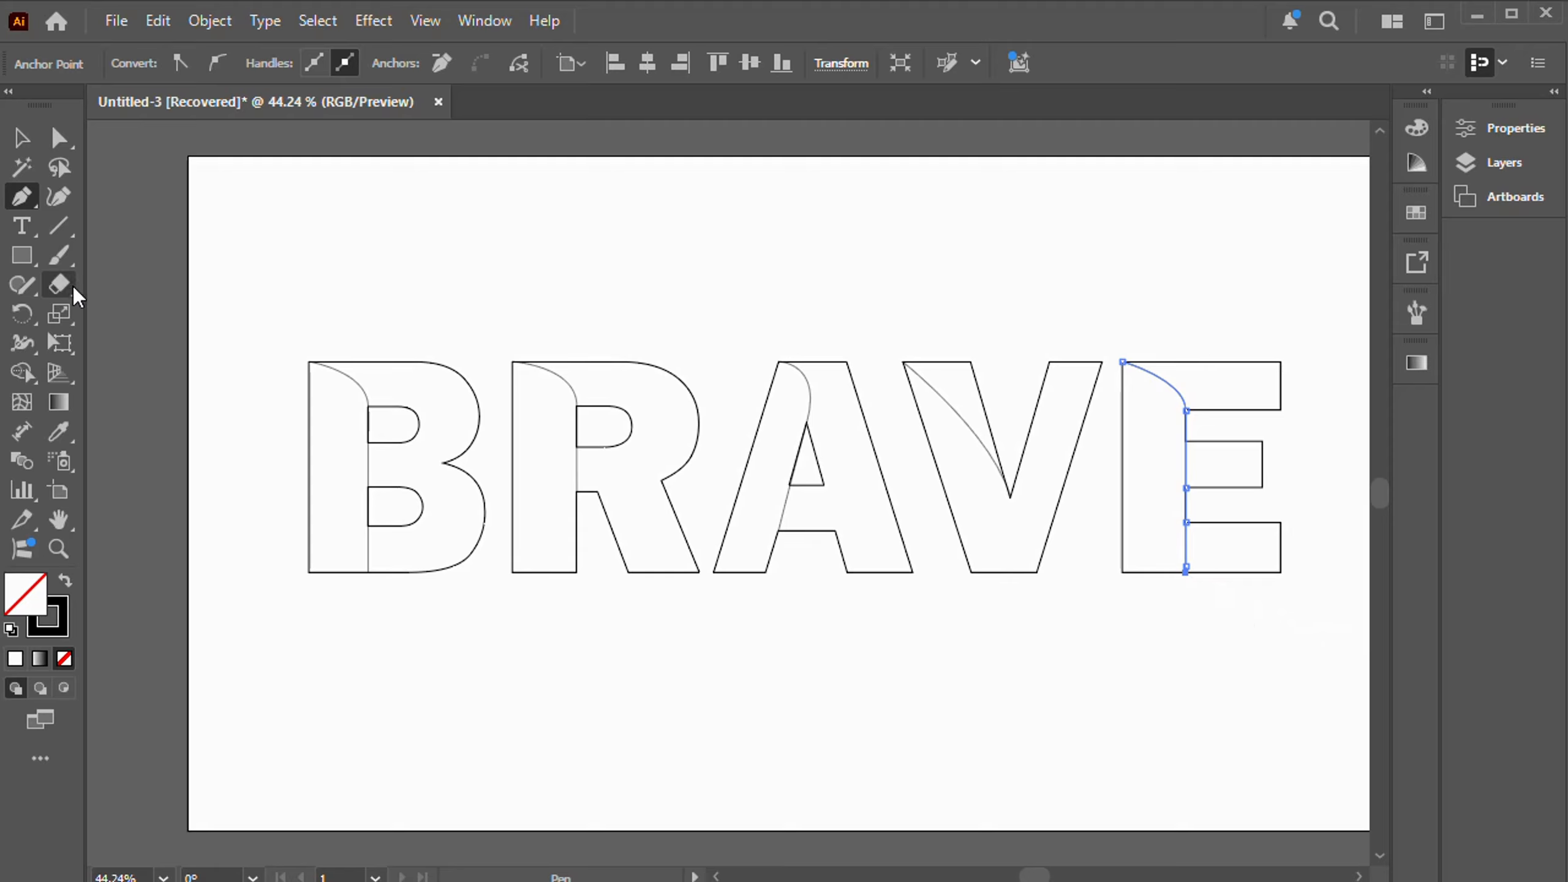
{"action": "left_click", "coordinate": [21, 138]}
{"action": "left_click", "coordinate": [327, 232]}
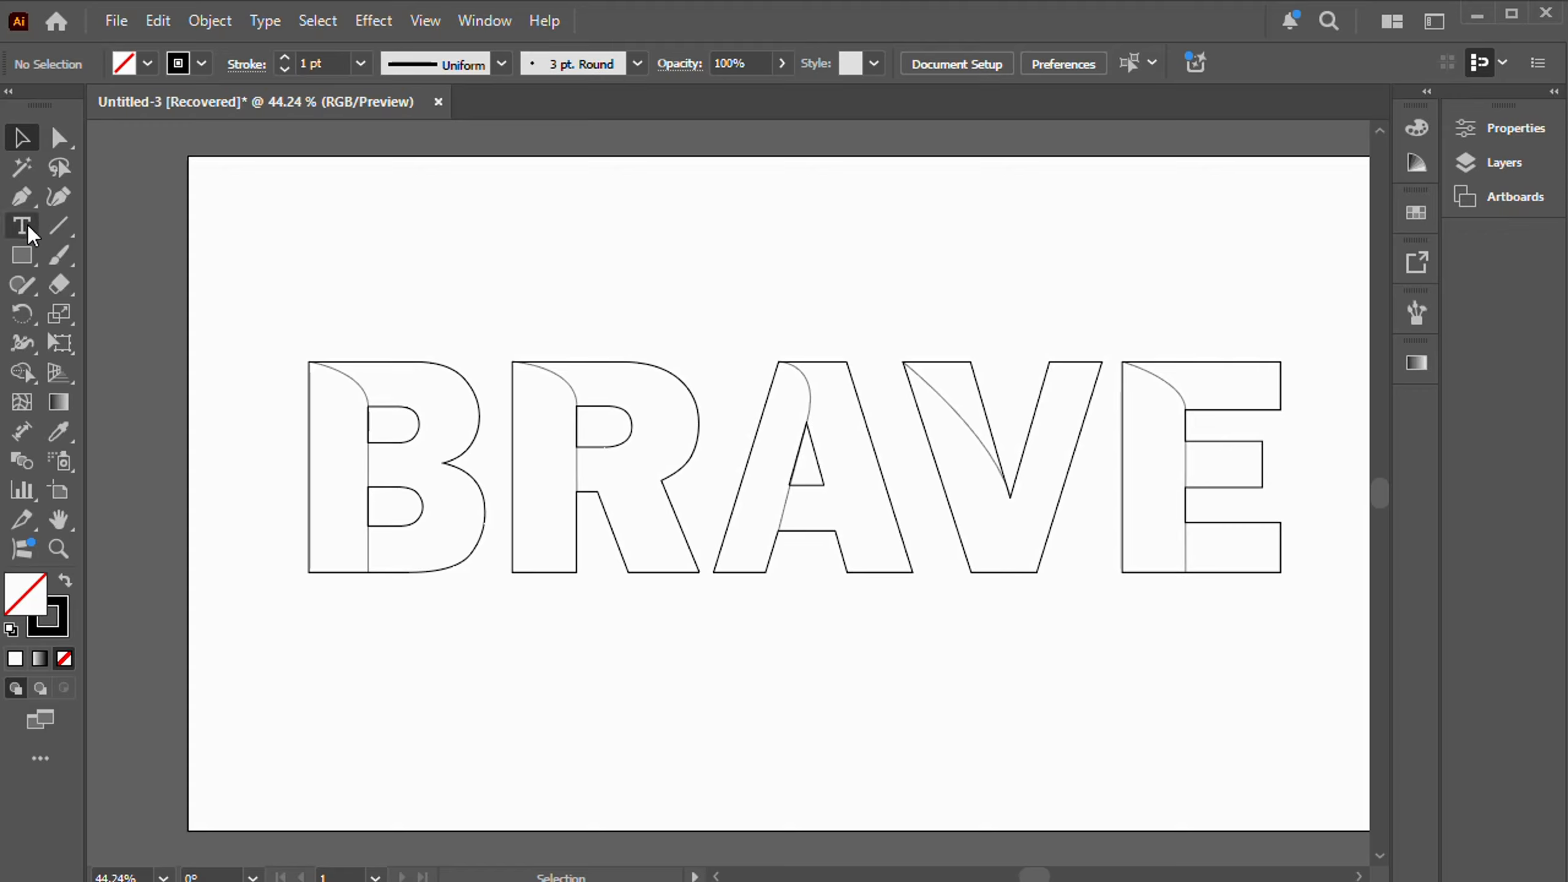
Try to extend the V's curve from the inner notch with a straight segment down to the letter's bottom edge.
{"action": "left_click", "coordinate": [21, 196]}
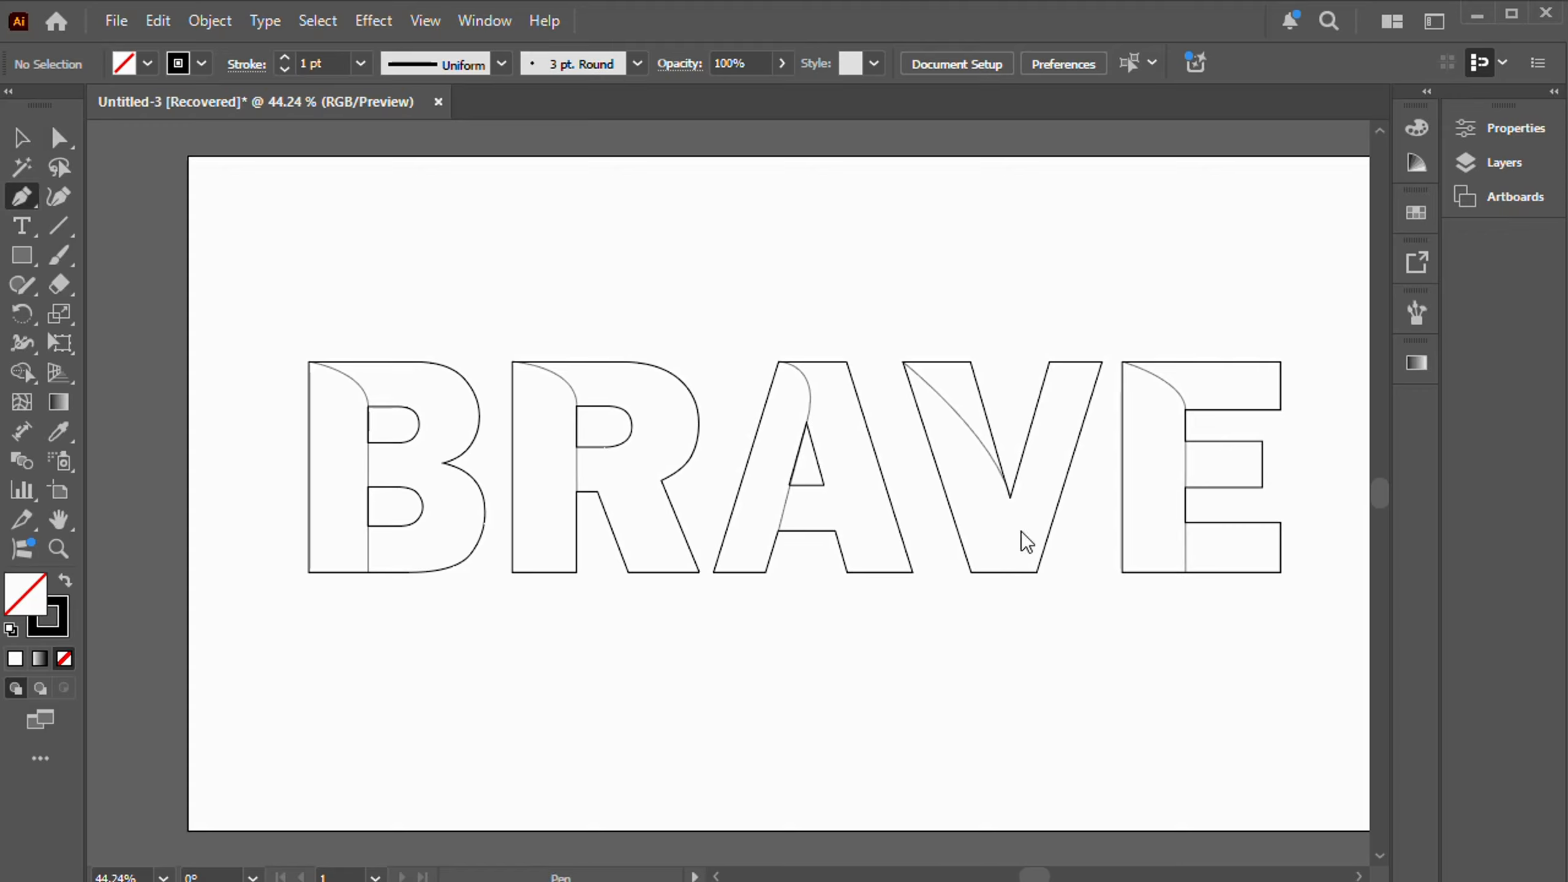
{"action": "left_click", "coordinate": [1010, 497]}
{"action": "left_click", "coordinate": [1014, 573]}
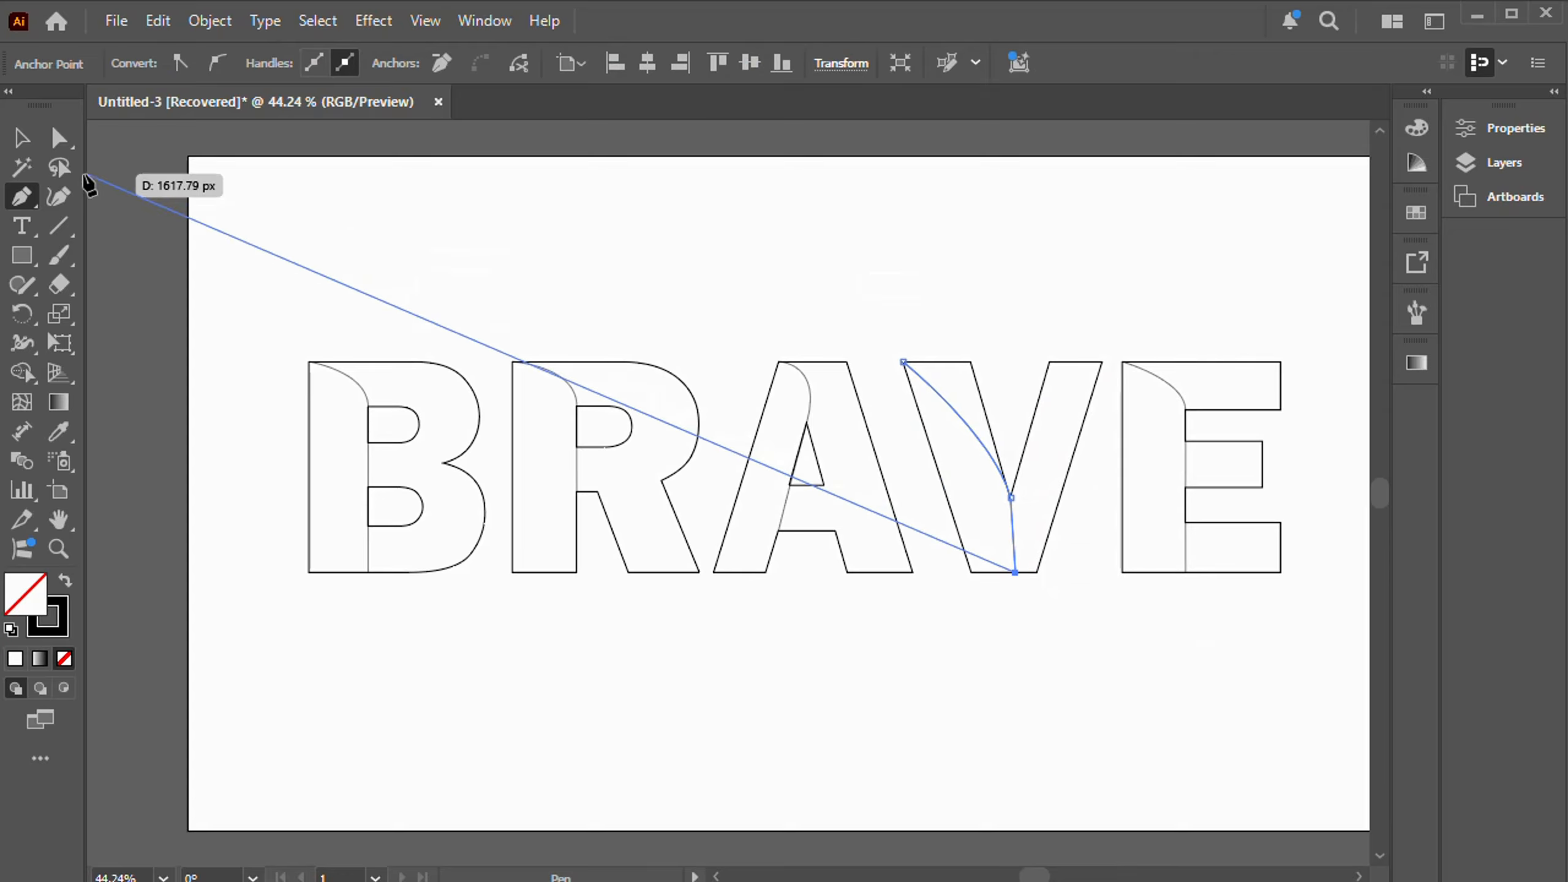
{"action": "left_click", "coordinate": [23, 139]}
{"action": "left_click", "coordinate": [858, 272]}
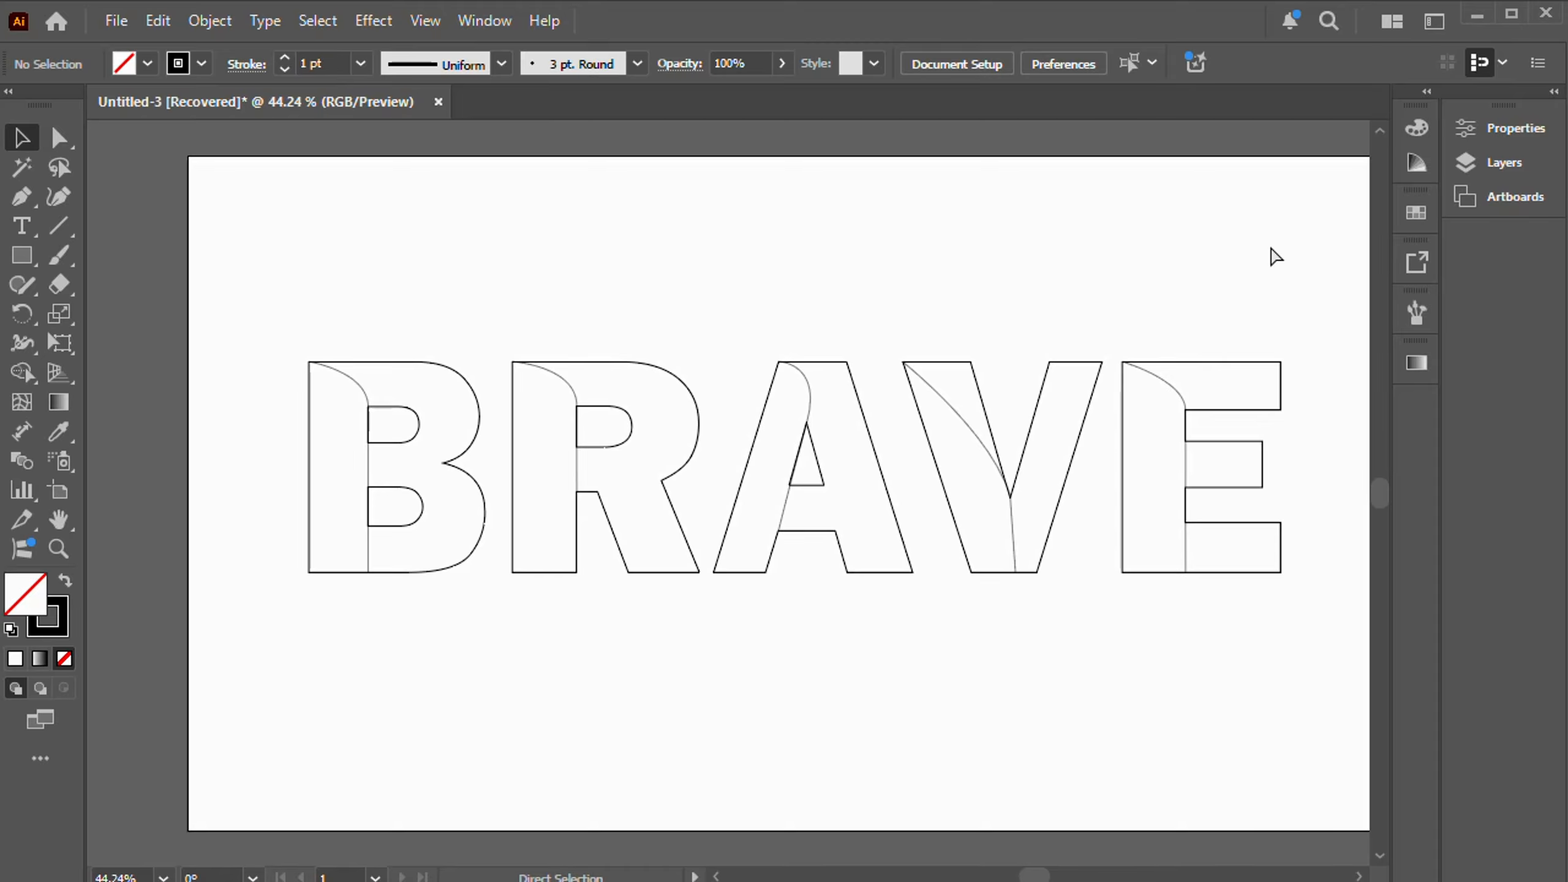
Try to continue the V's curve from the inner notch to the letter's lower-right corner.
{"action": "left_click", "coordinate": [1004, 475]}
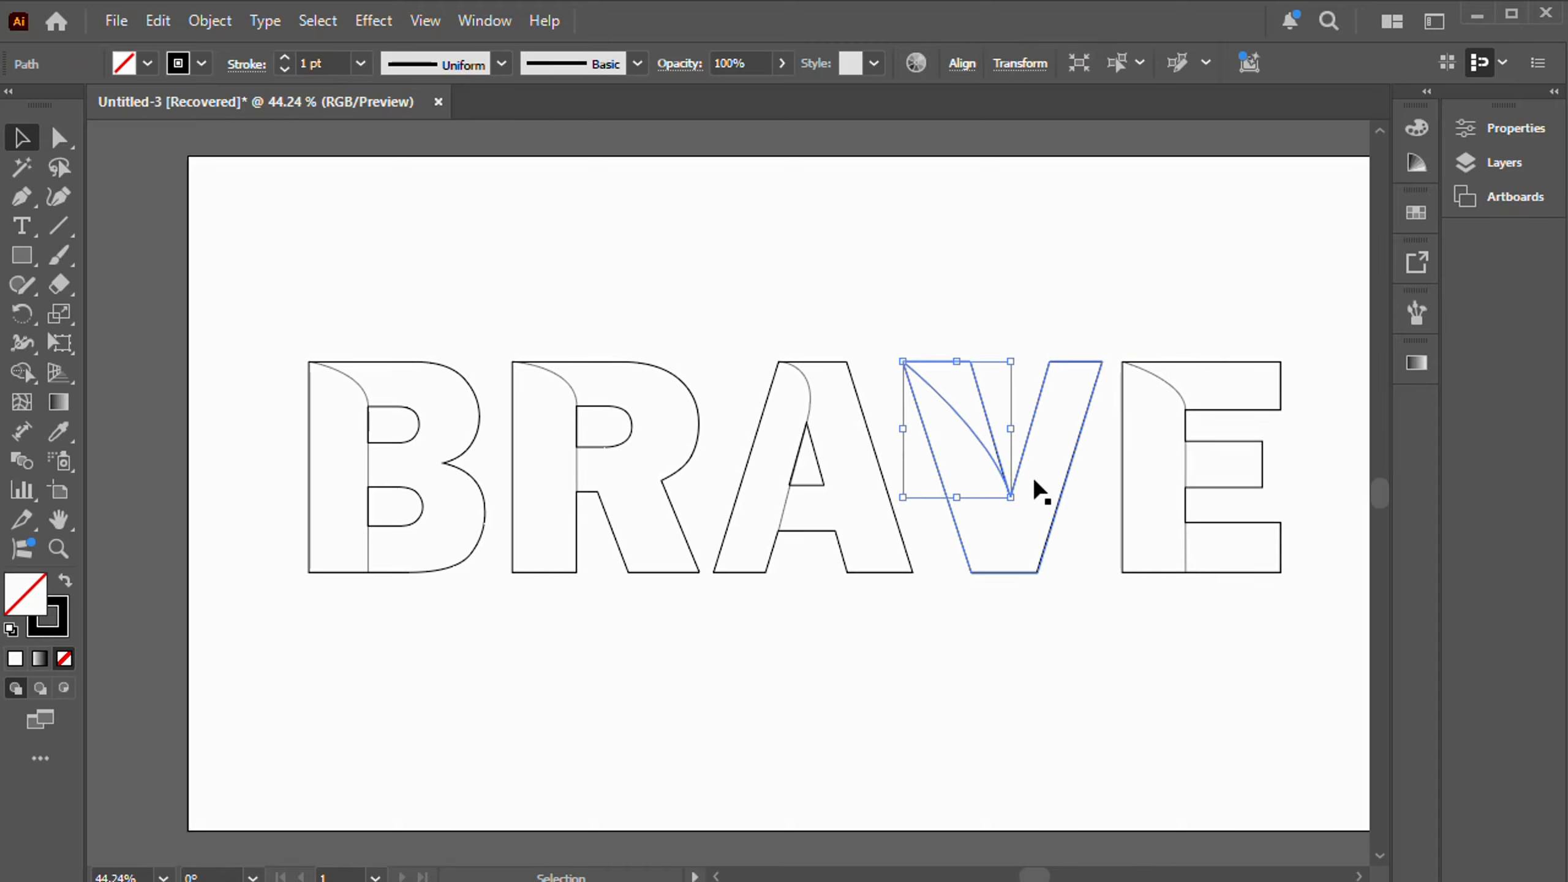
{"action": "left_click", "coordinate": [875, 322]}
{"action": "left_click", "coordinate": [22, 198]}
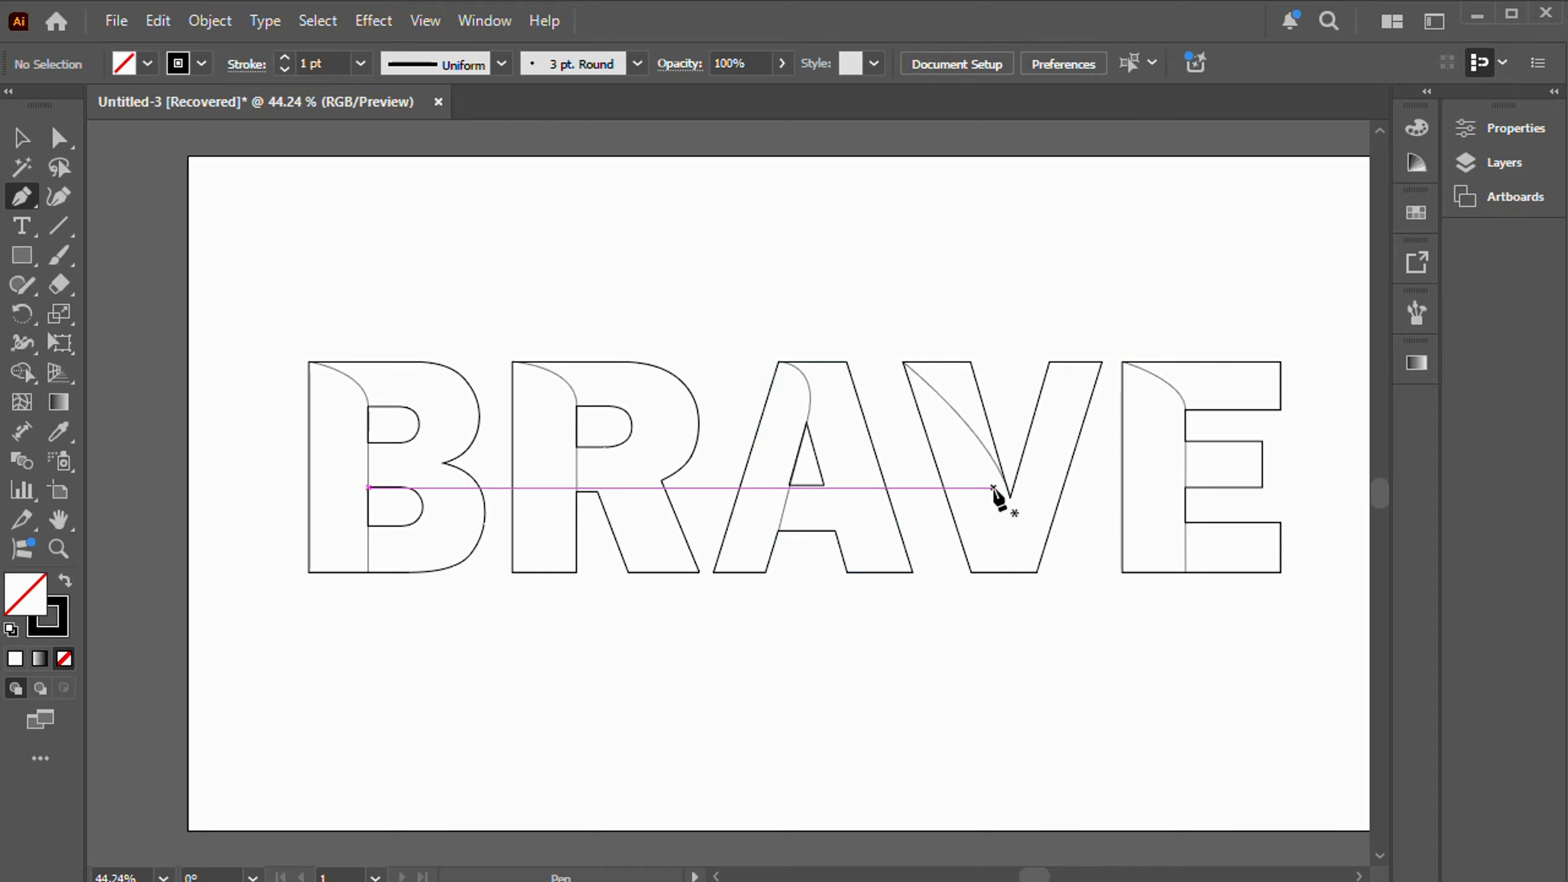
{"action": "left_click", "coordinate": [1010, 497]}
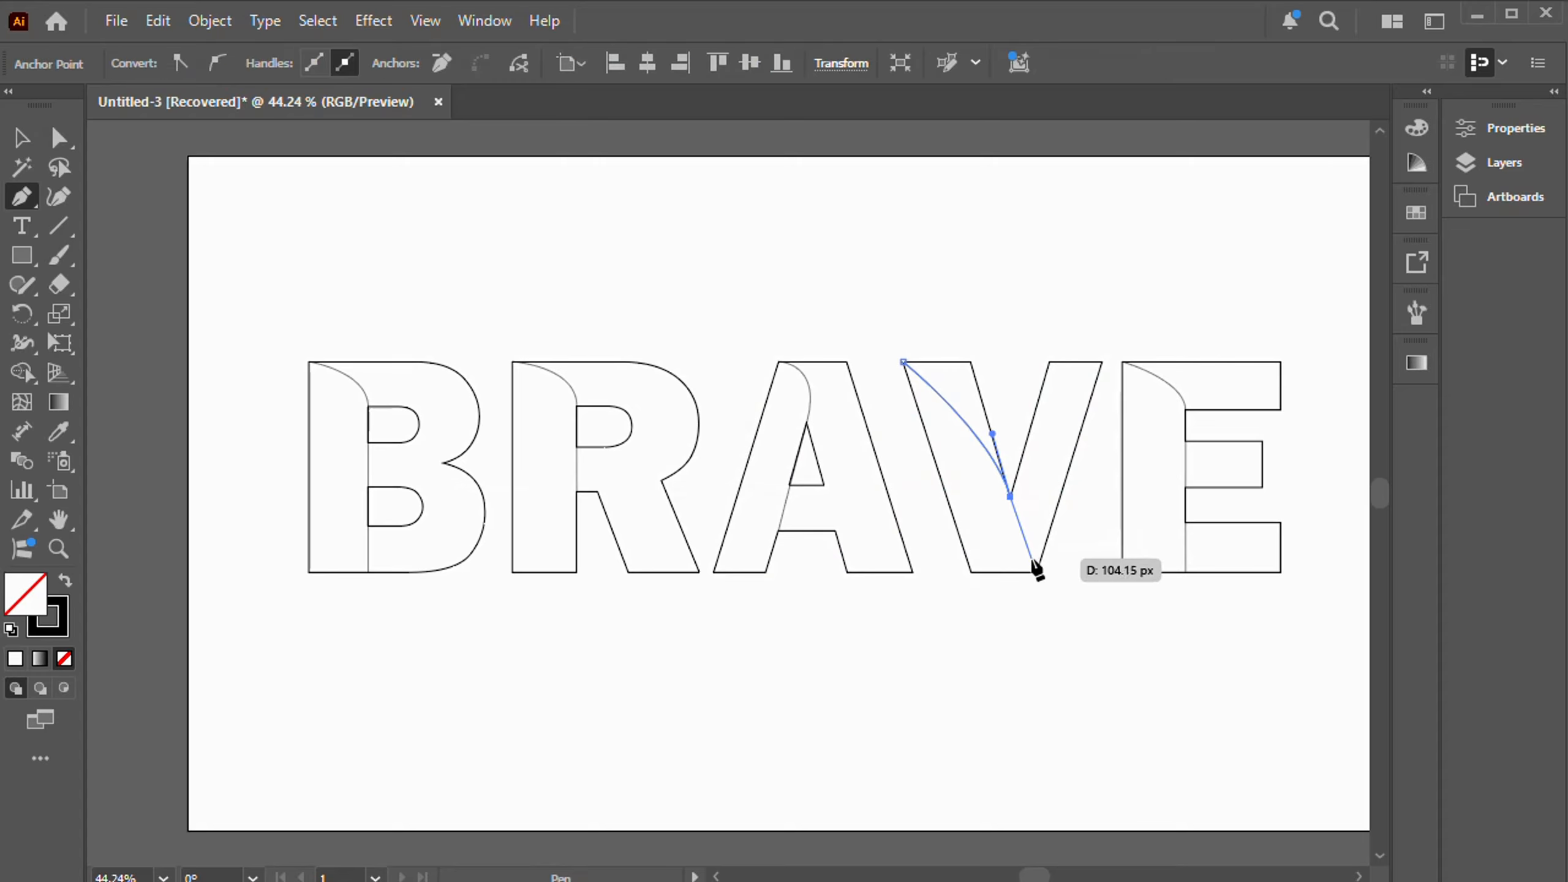
{"action": "left_click", "coordinate": [1036, 572]}
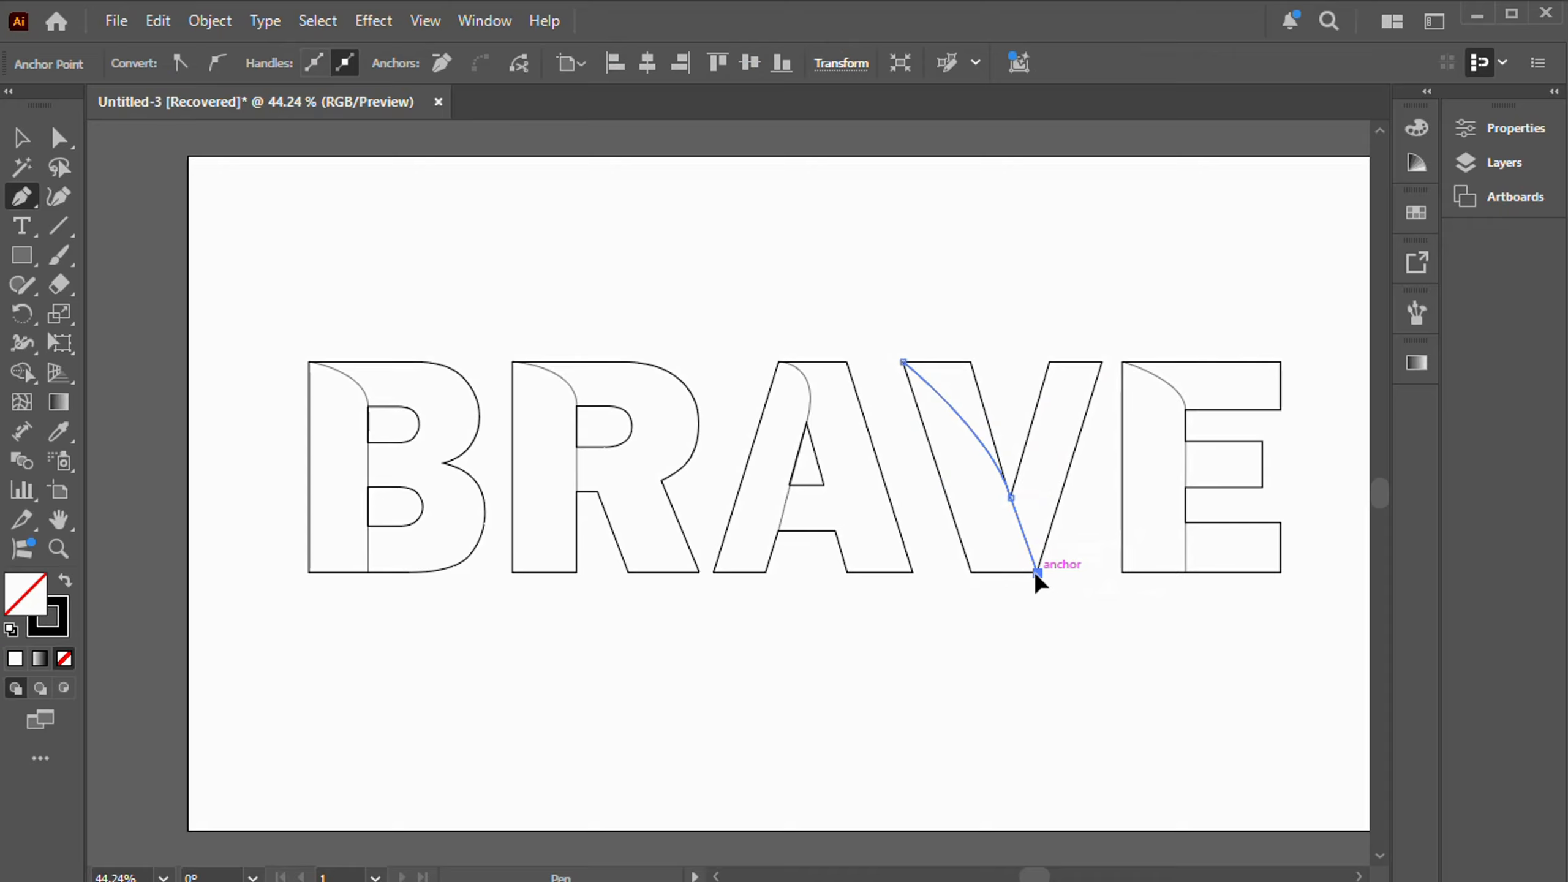
Undo the V path's extension and delete its curved path.
{"action": "key", "text": "ctrl+z"}
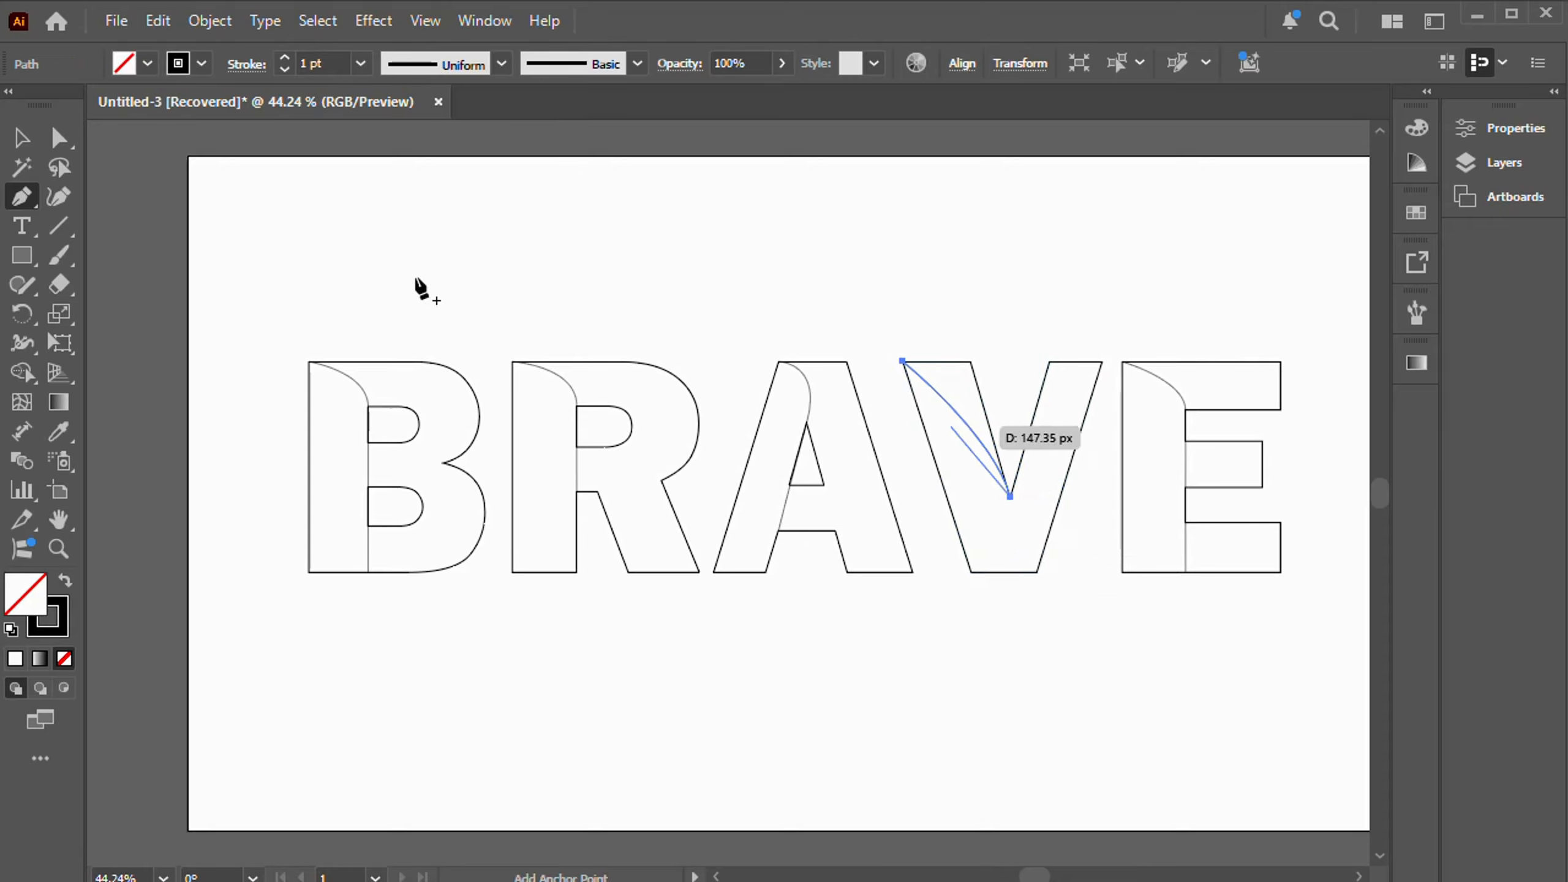
{"action": "key", "text": "v"}
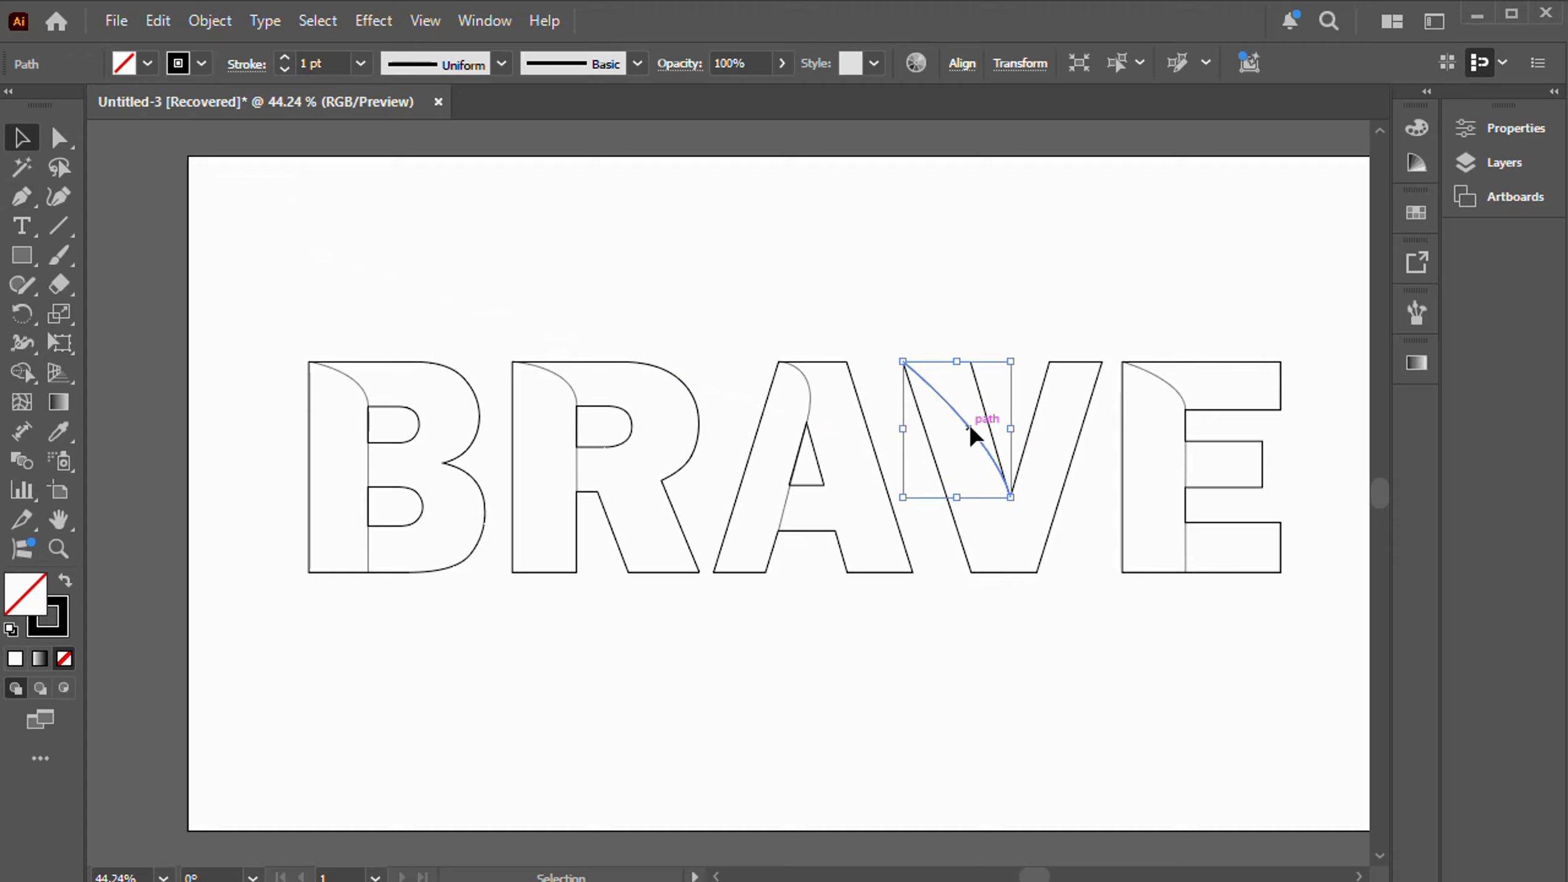
{"action": "key", "text": "Delete"}
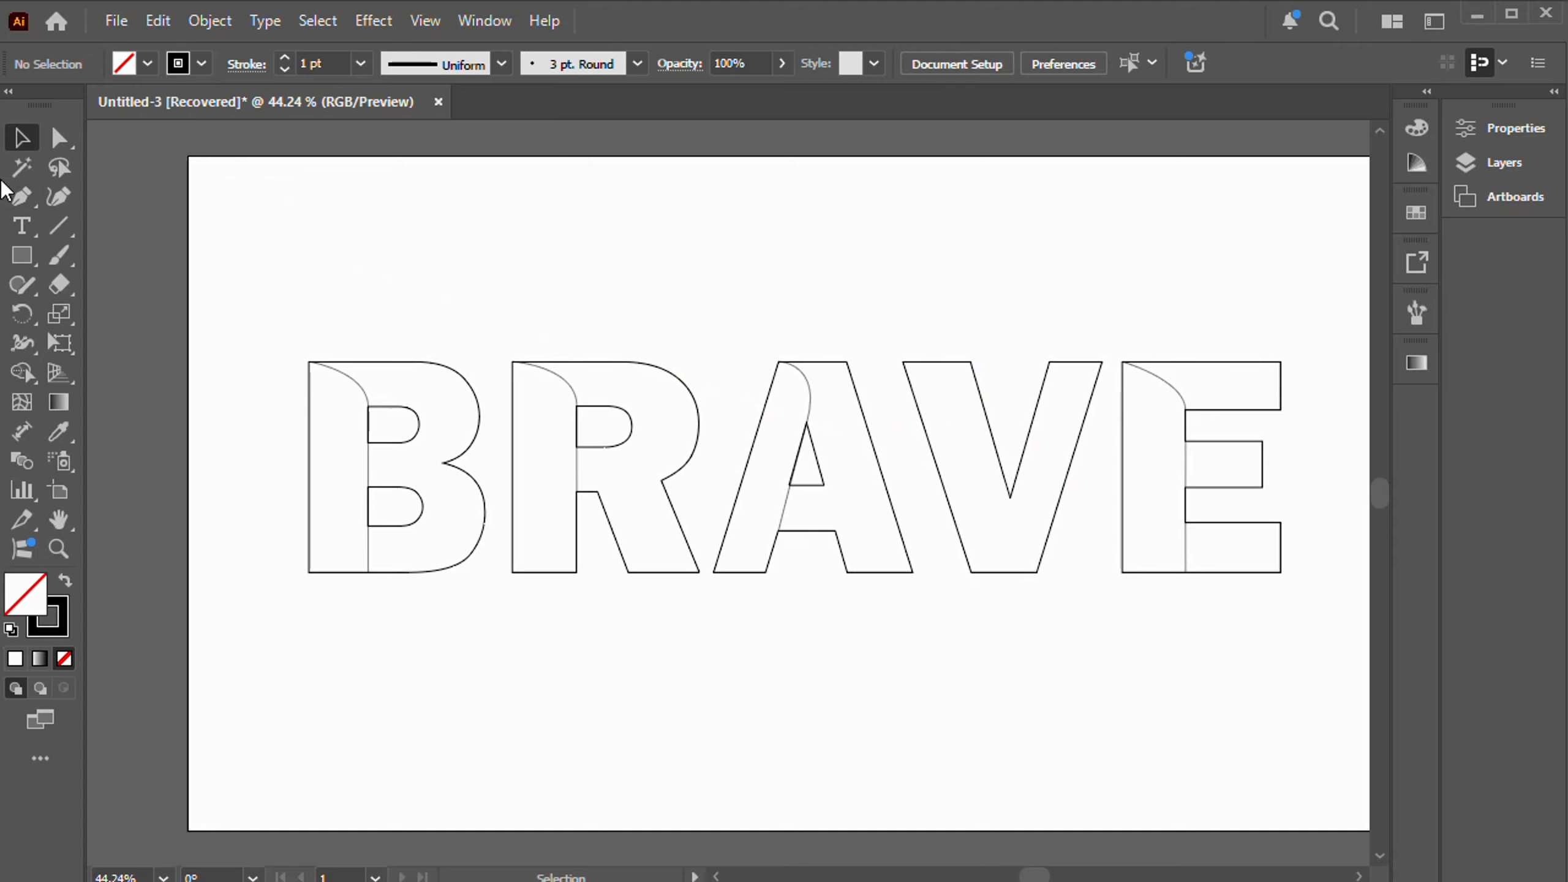
Redraw the V's curved Pen path from its upper-left corner to its inner notch, pulling the handle toward the lower-right corner.
{"action": "left_click", "coordinate": [21, 196]}
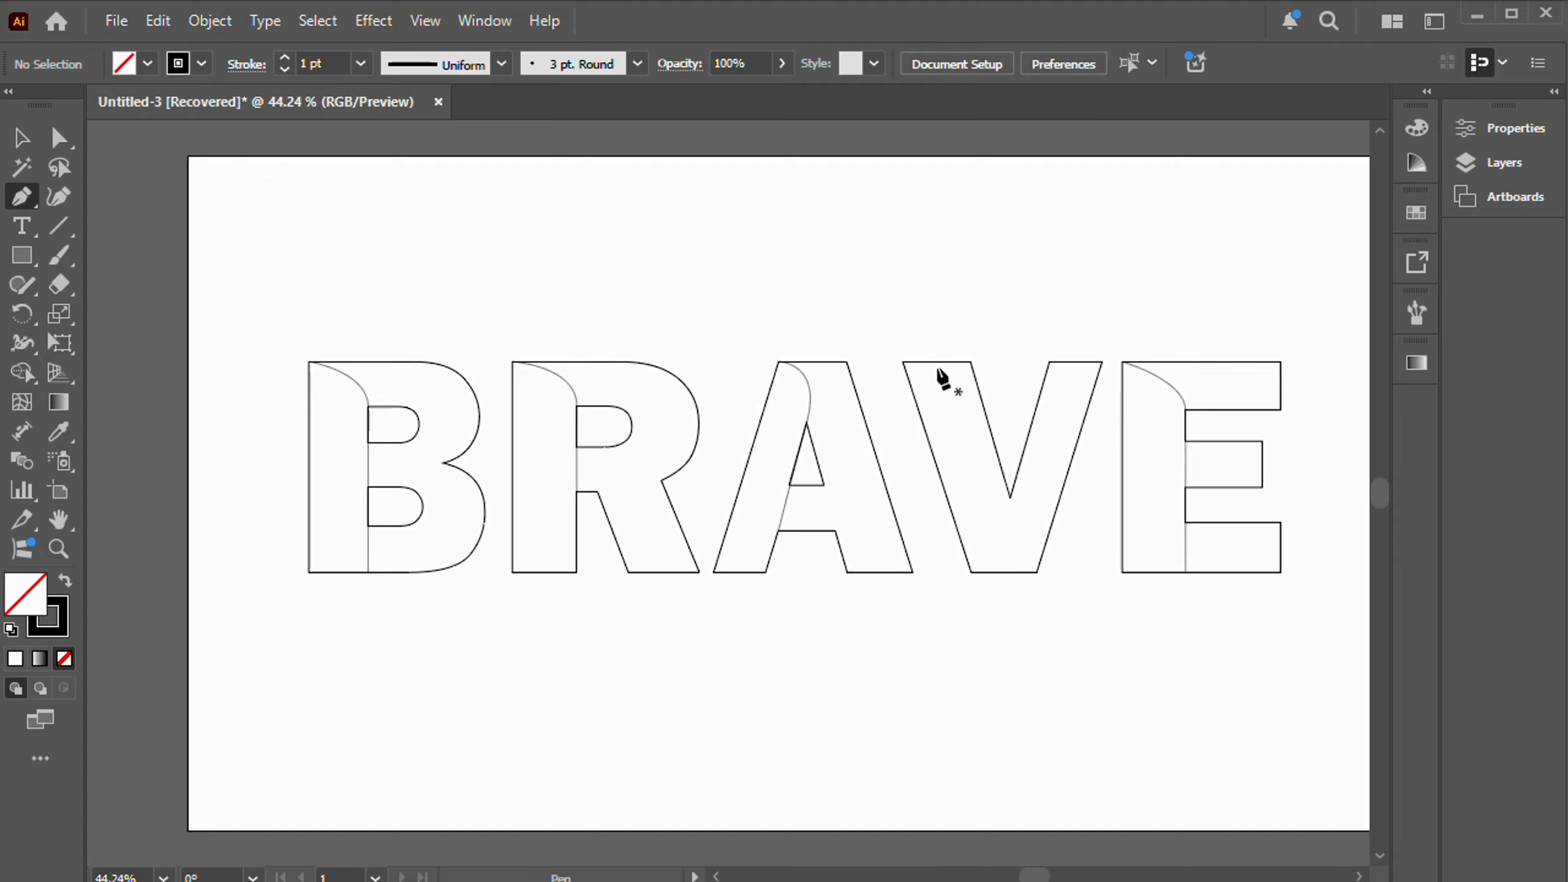
{"action": "left_click", "coordinate": [903, 361]}
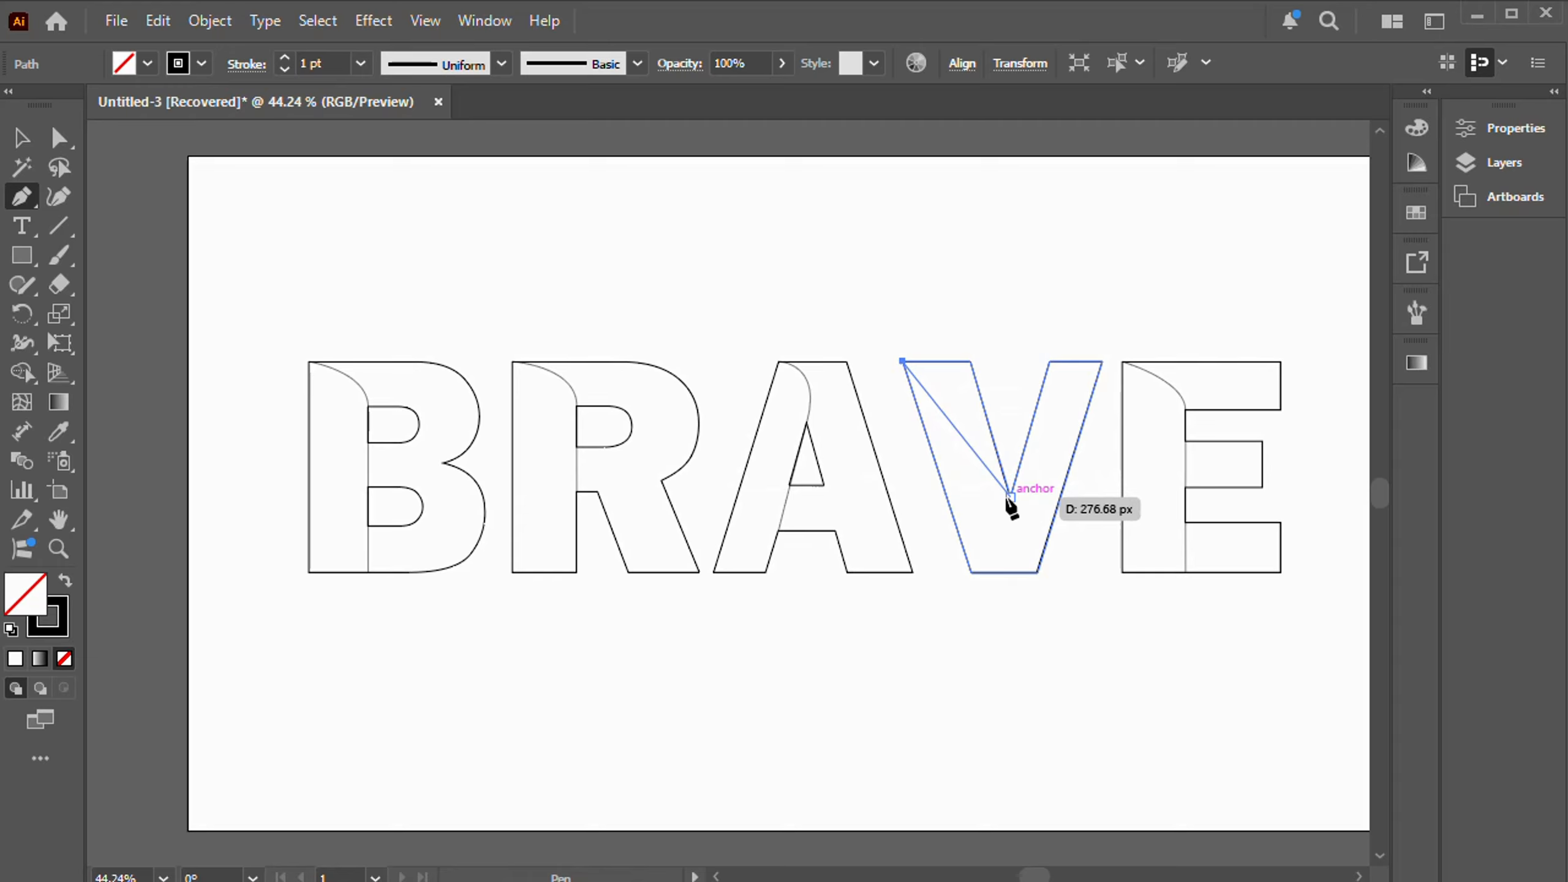
{"action": "left_click_drag", "start_coordinate": [1010, 497], "coordinate": [1035, 579]}
{"action": "left_click", "coordinate": [1035, 579]}
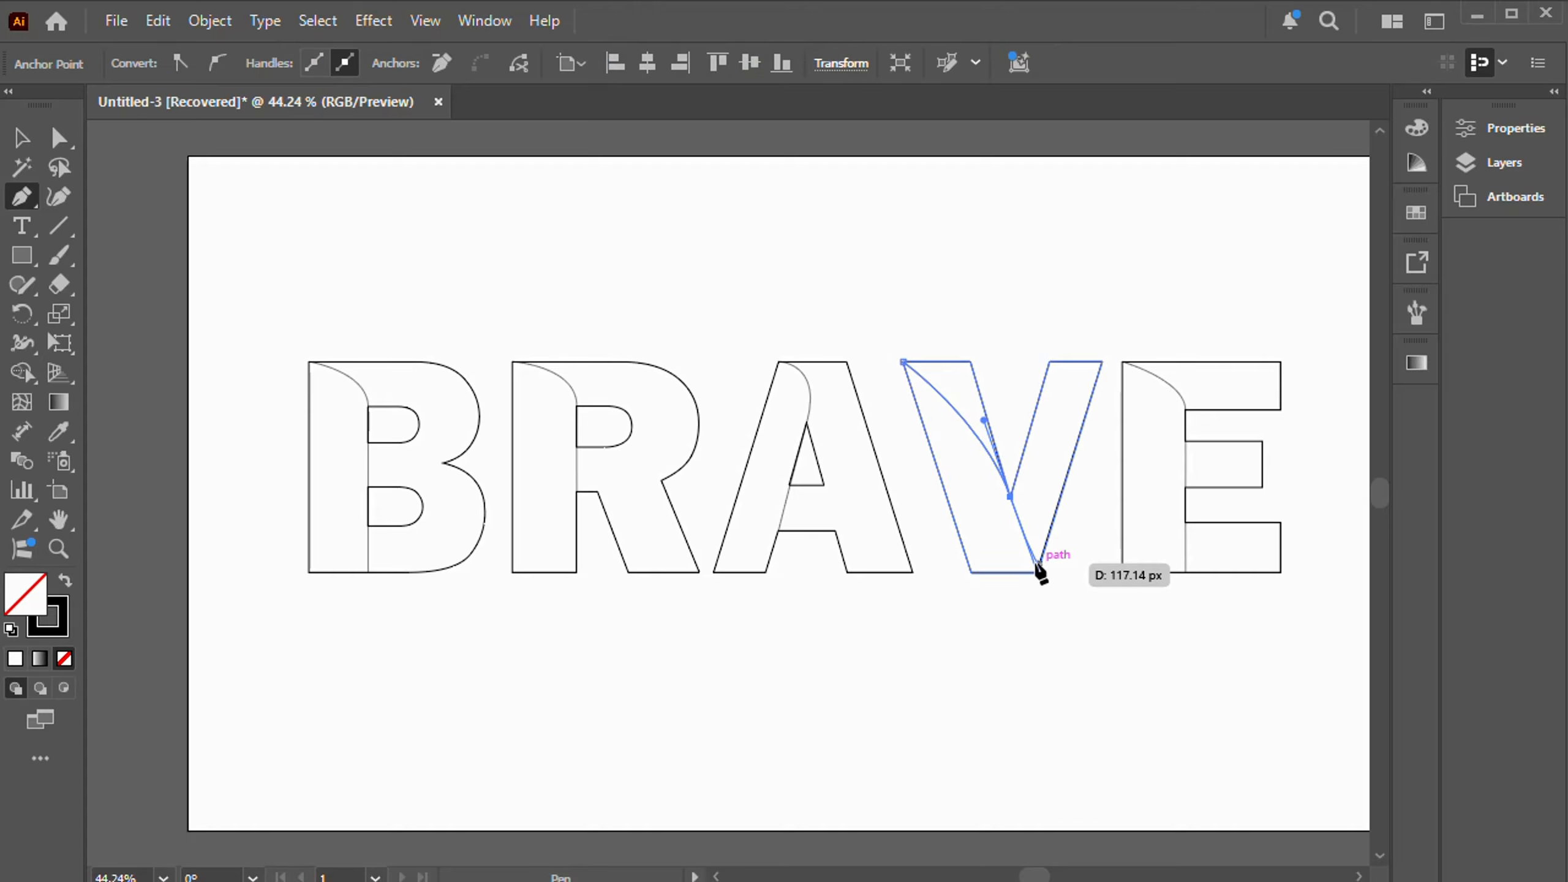
{"action": "key", "text": "ctrl+z"}
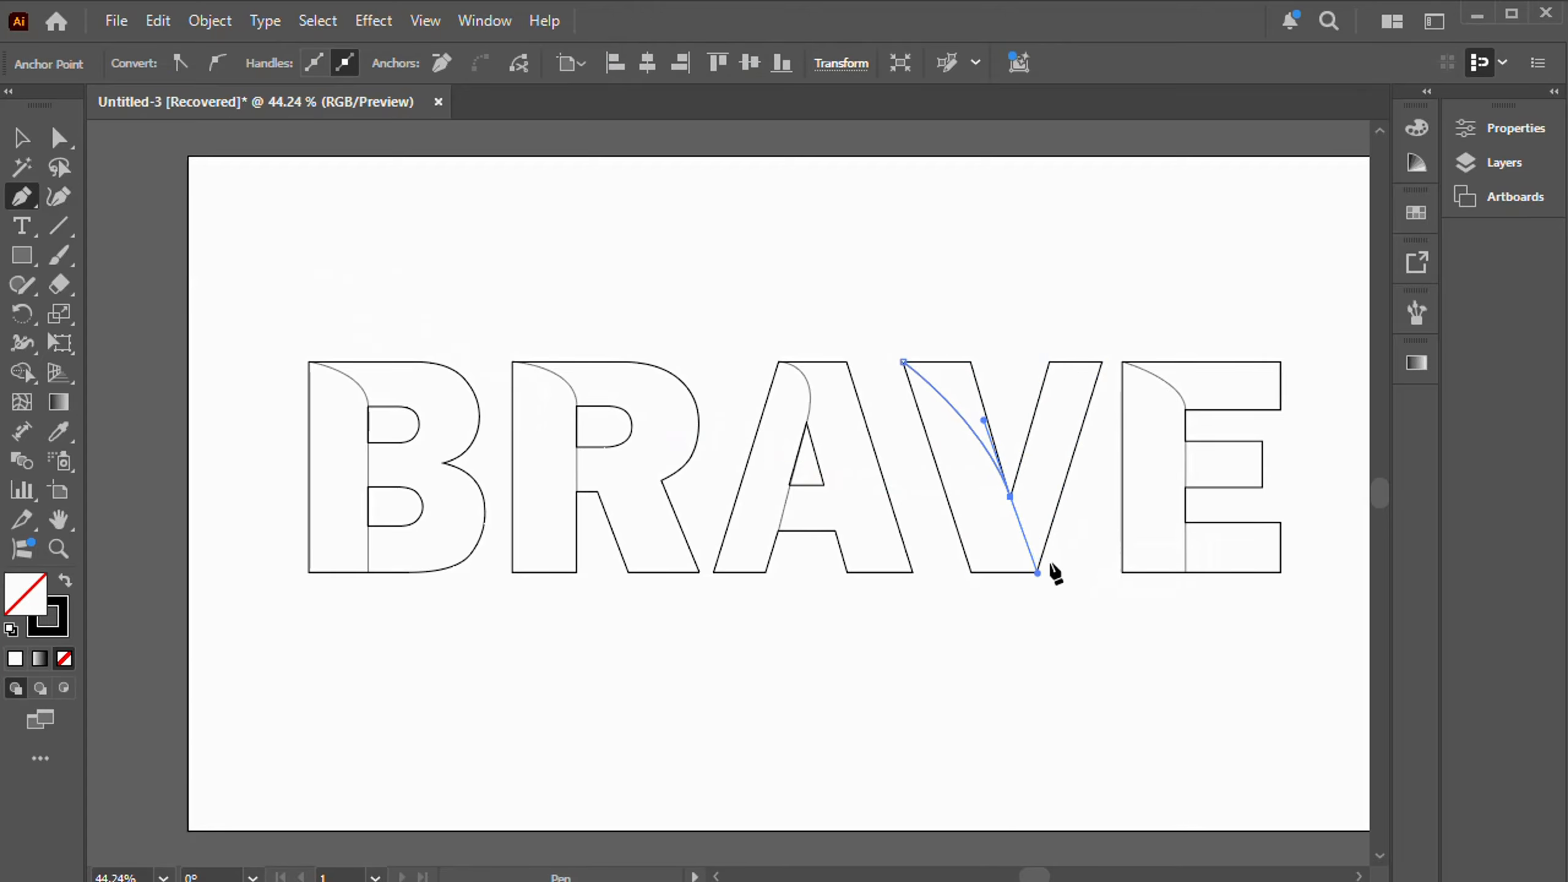
{"action": "left_click", "coordinate": [22, 137]}
{"action": "left_click", "coordinate": [779, 349]}
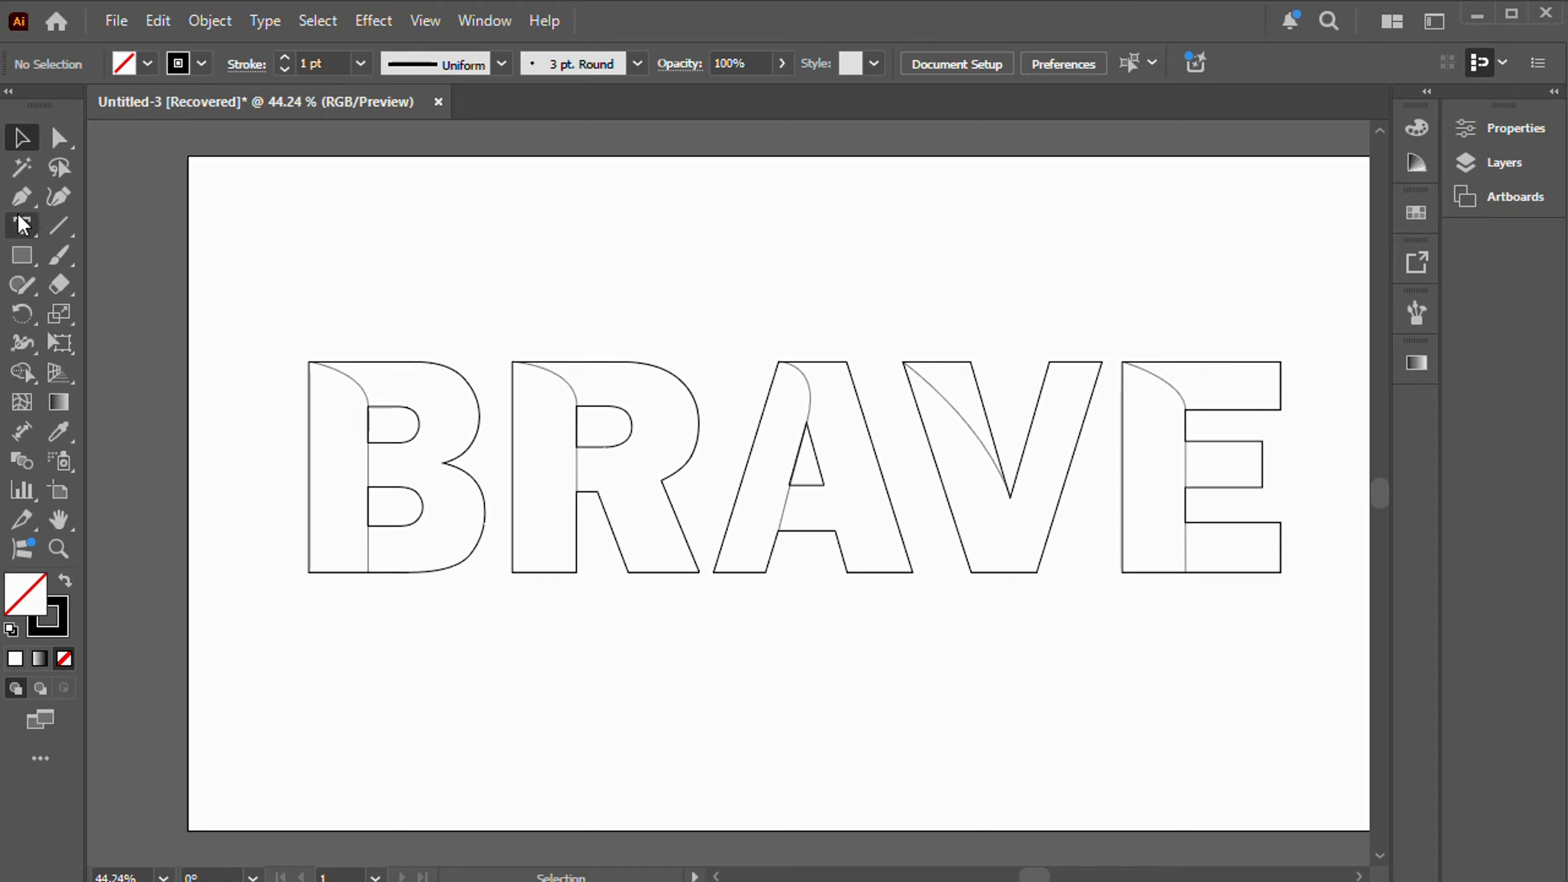
Extend the V's curved Pen path from the inner notch to the letter's lower-right corner.
{"action": "left_click", "coordinate": [22, 196]}
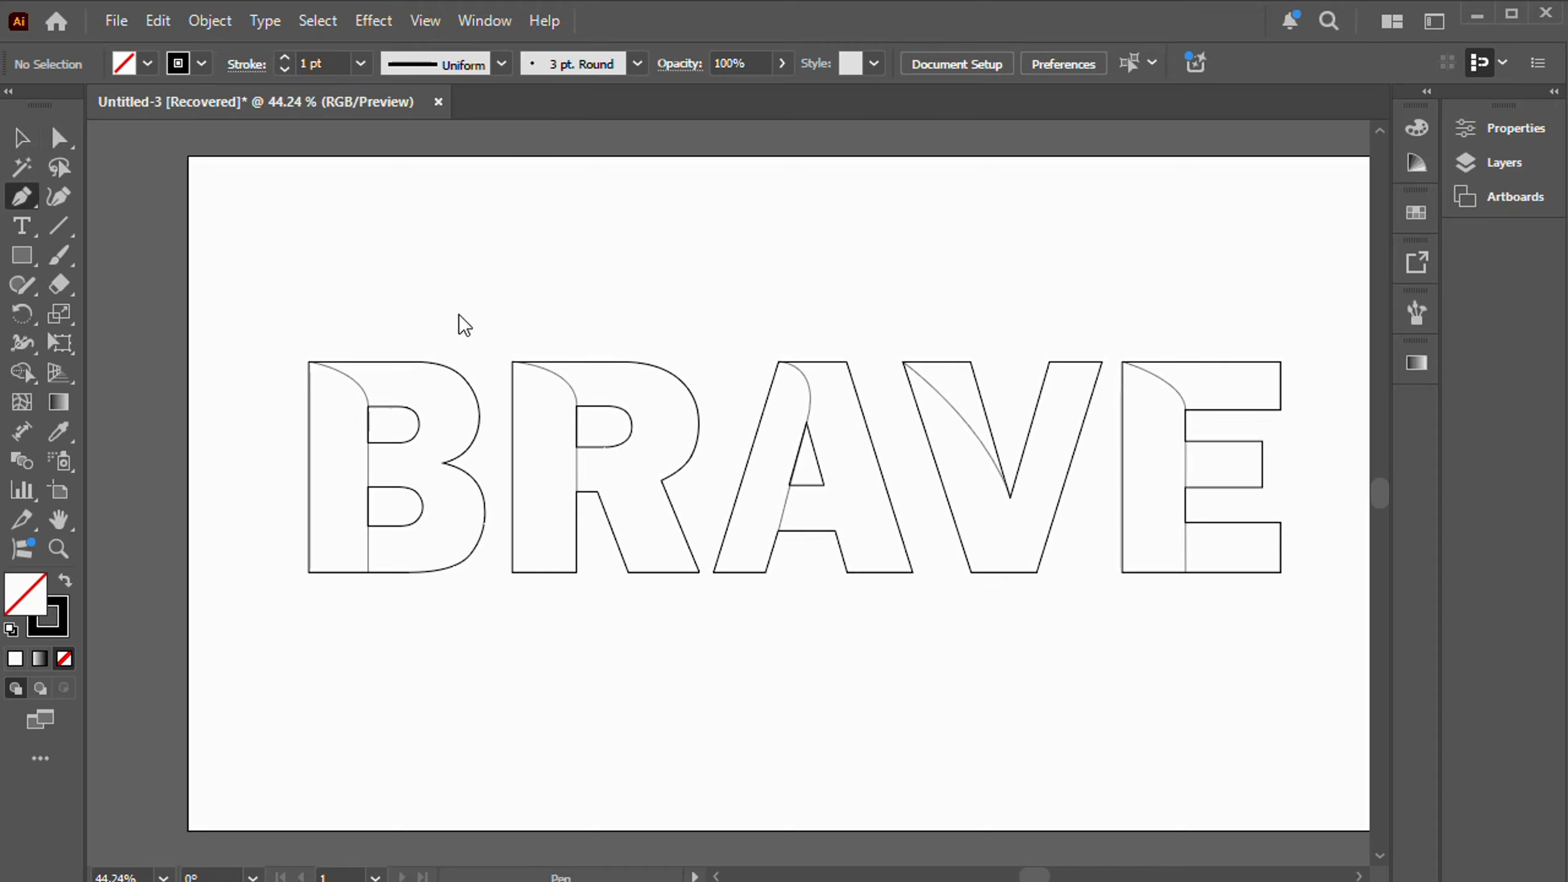
{"action": "left_click", "coordinate": [1011, 498]}
{"action": "left_click", "coordinate": [1036, 574]}
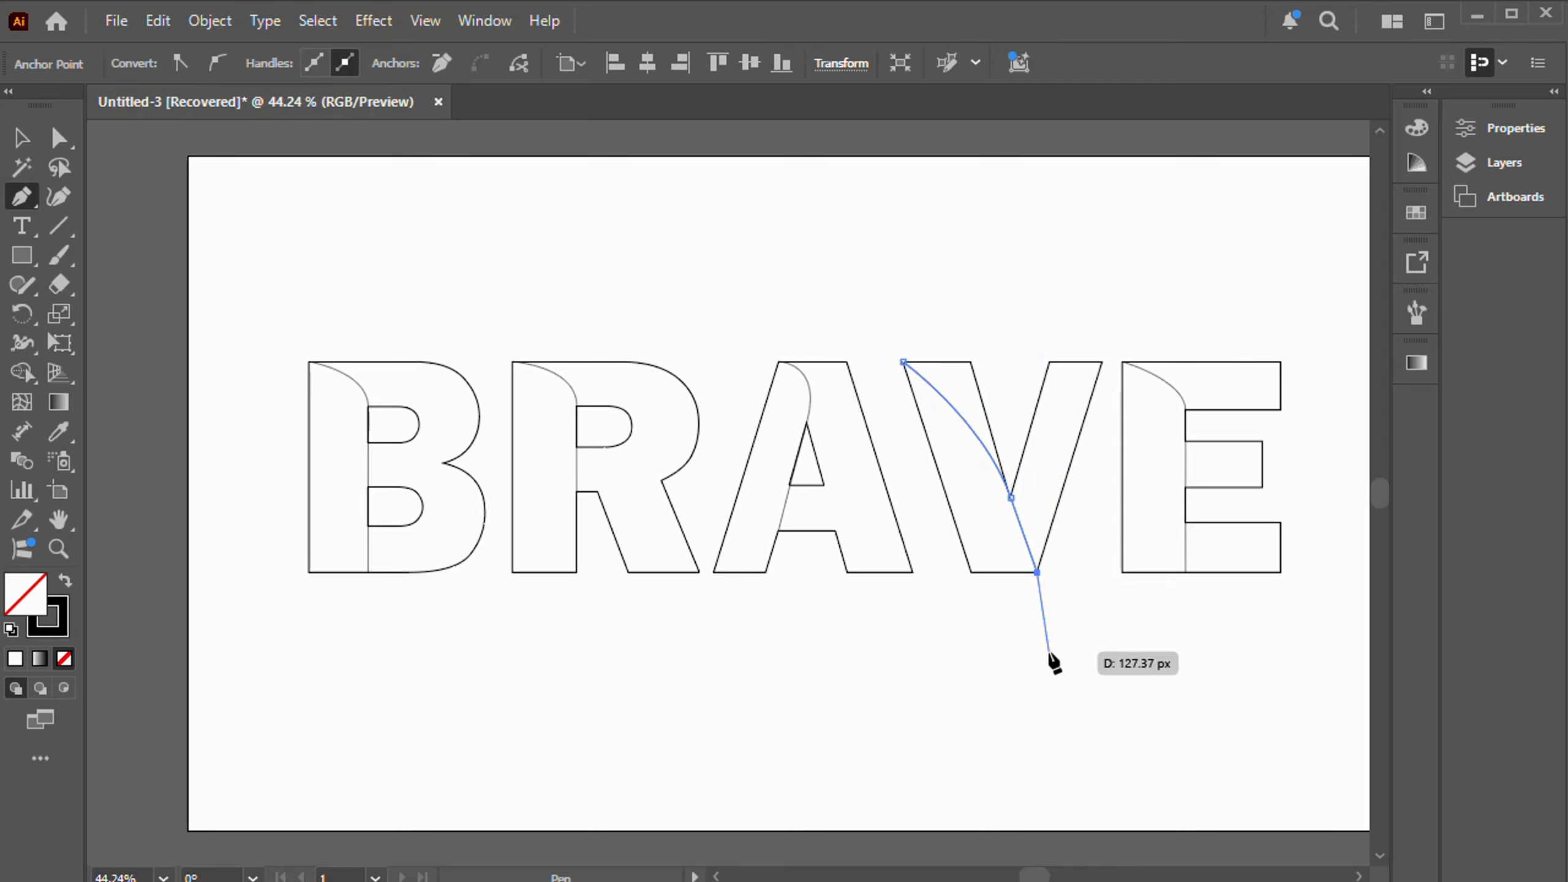
{"action": "left_click", "coordinate": [21, 137]}
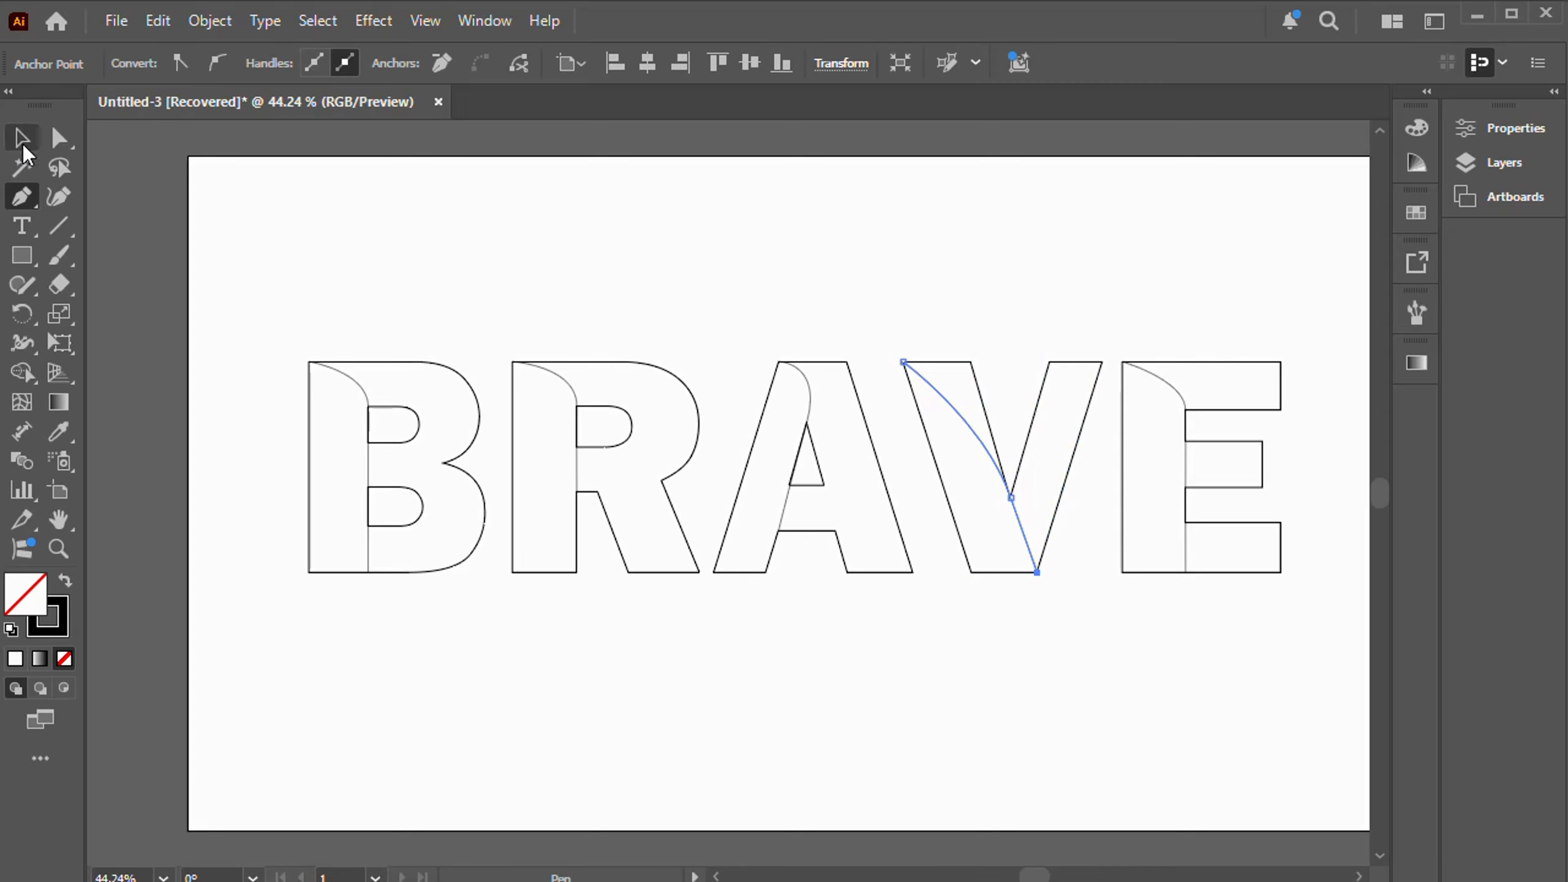
{"action": "left_click", "coordinate": [710, 248]}
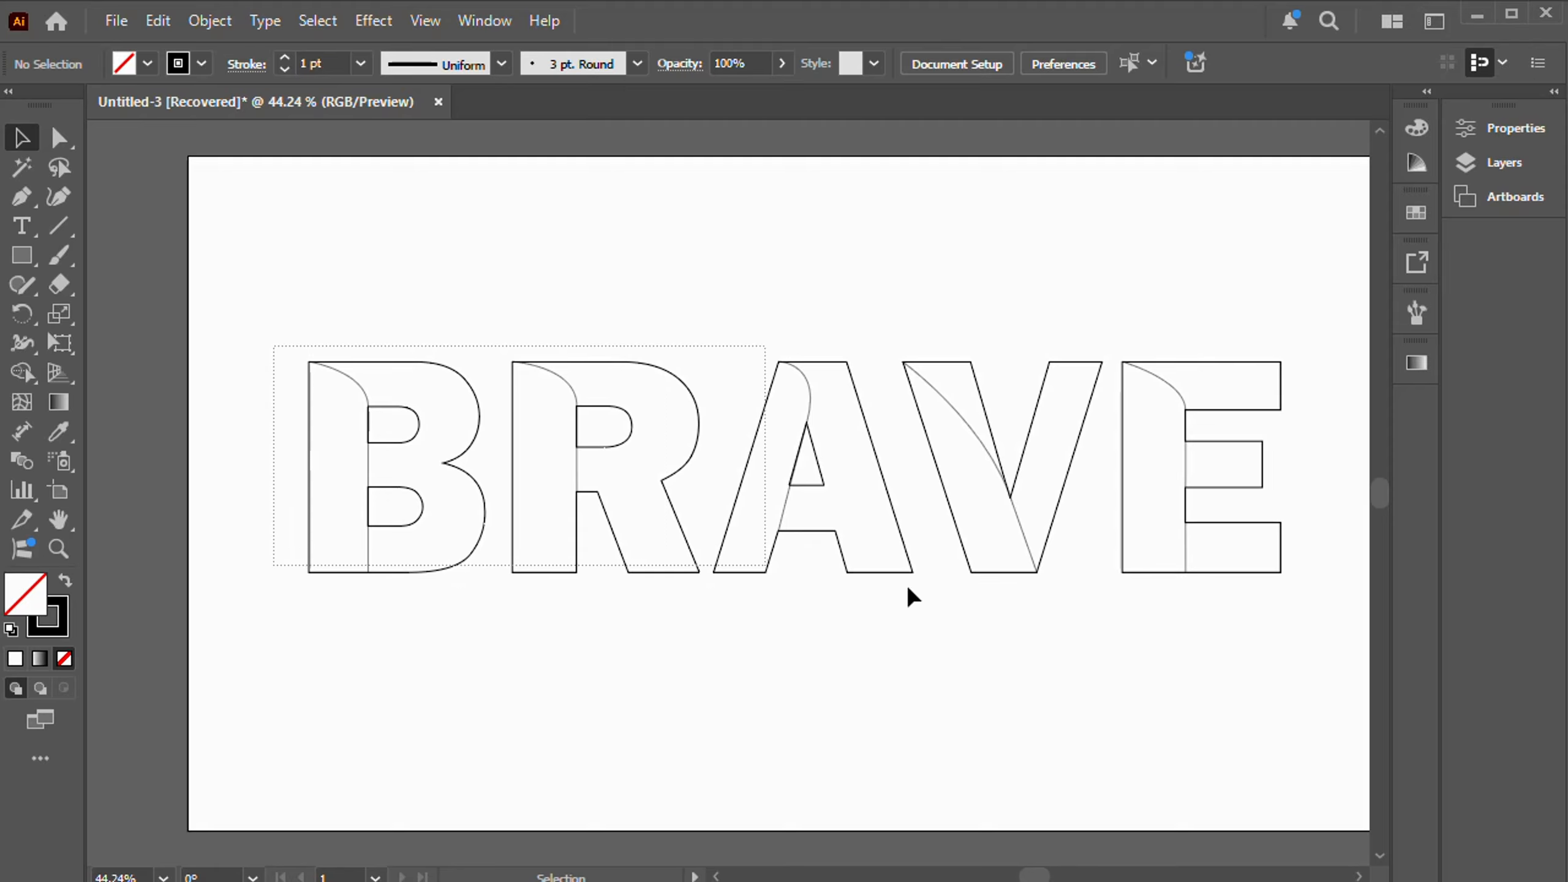
Select all the letters and dividing paths and fill each letter's main body regions with black using Shape Builder.
{"action": "left_click_drag", "start_coordinate": [908, 588], "coordinate": [1297, 617]}
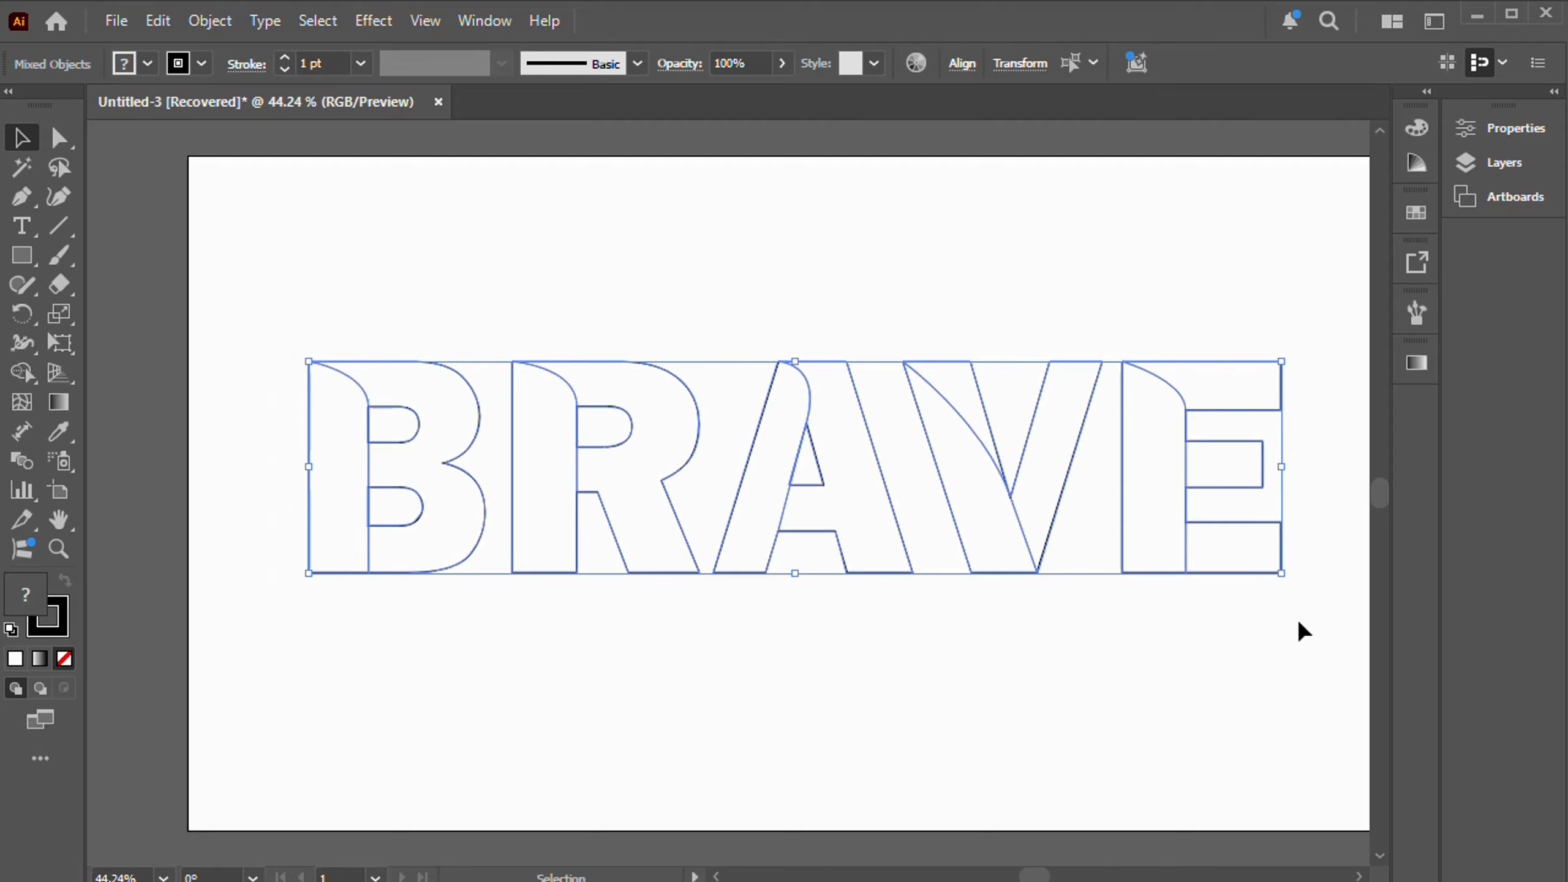
{"action": "left_click", "coordinate": [21, 371]}
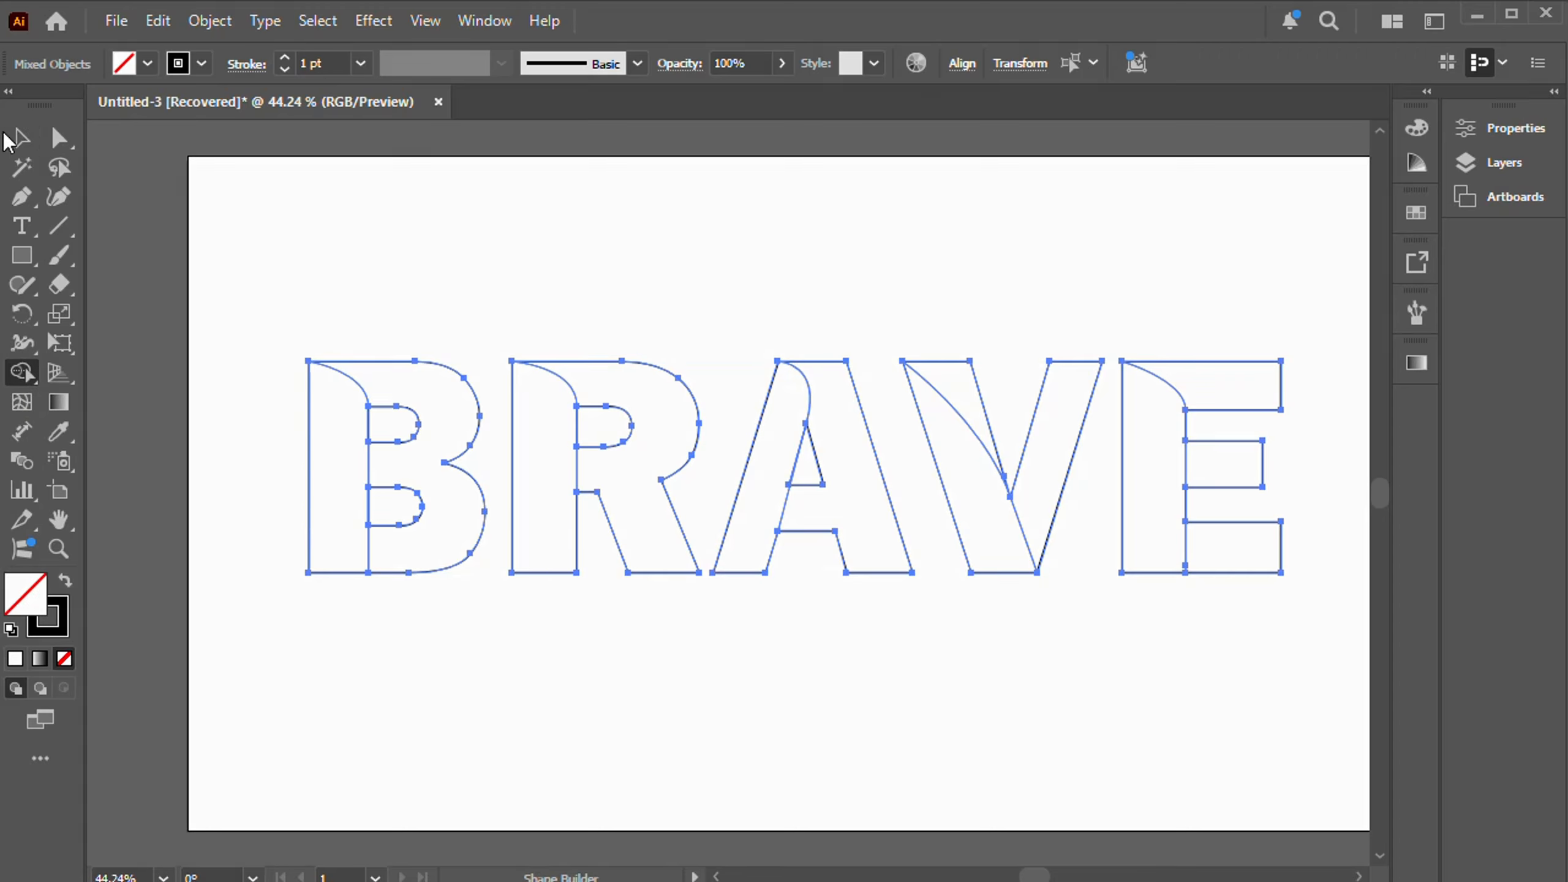
{"action": "left_click", "coordinate": [147, 63]}
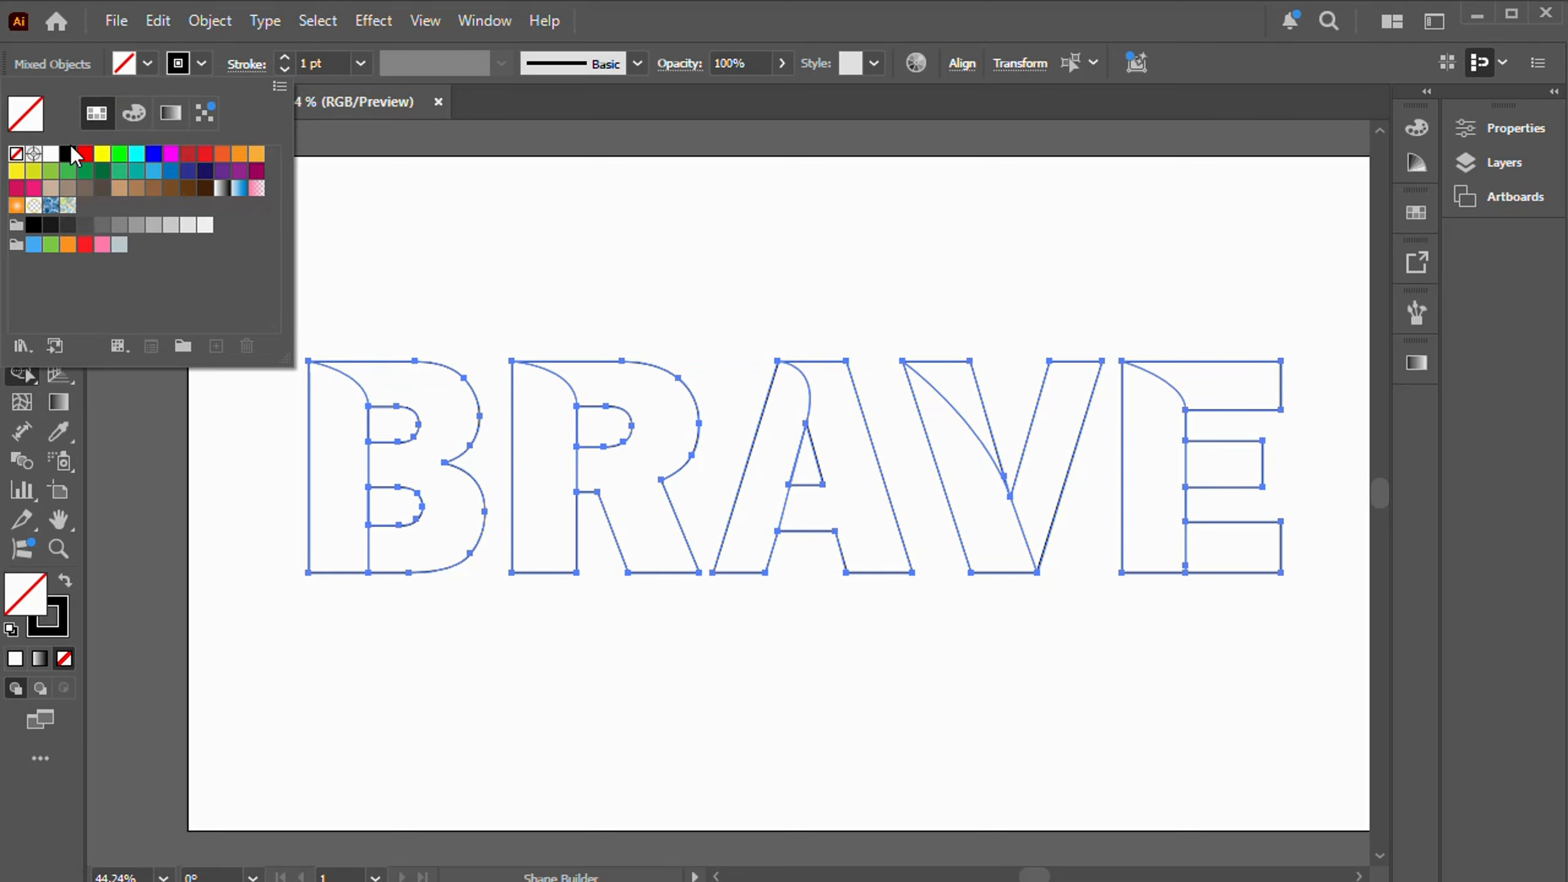
{"action": "left_click", "coordinate": [68, 154]}
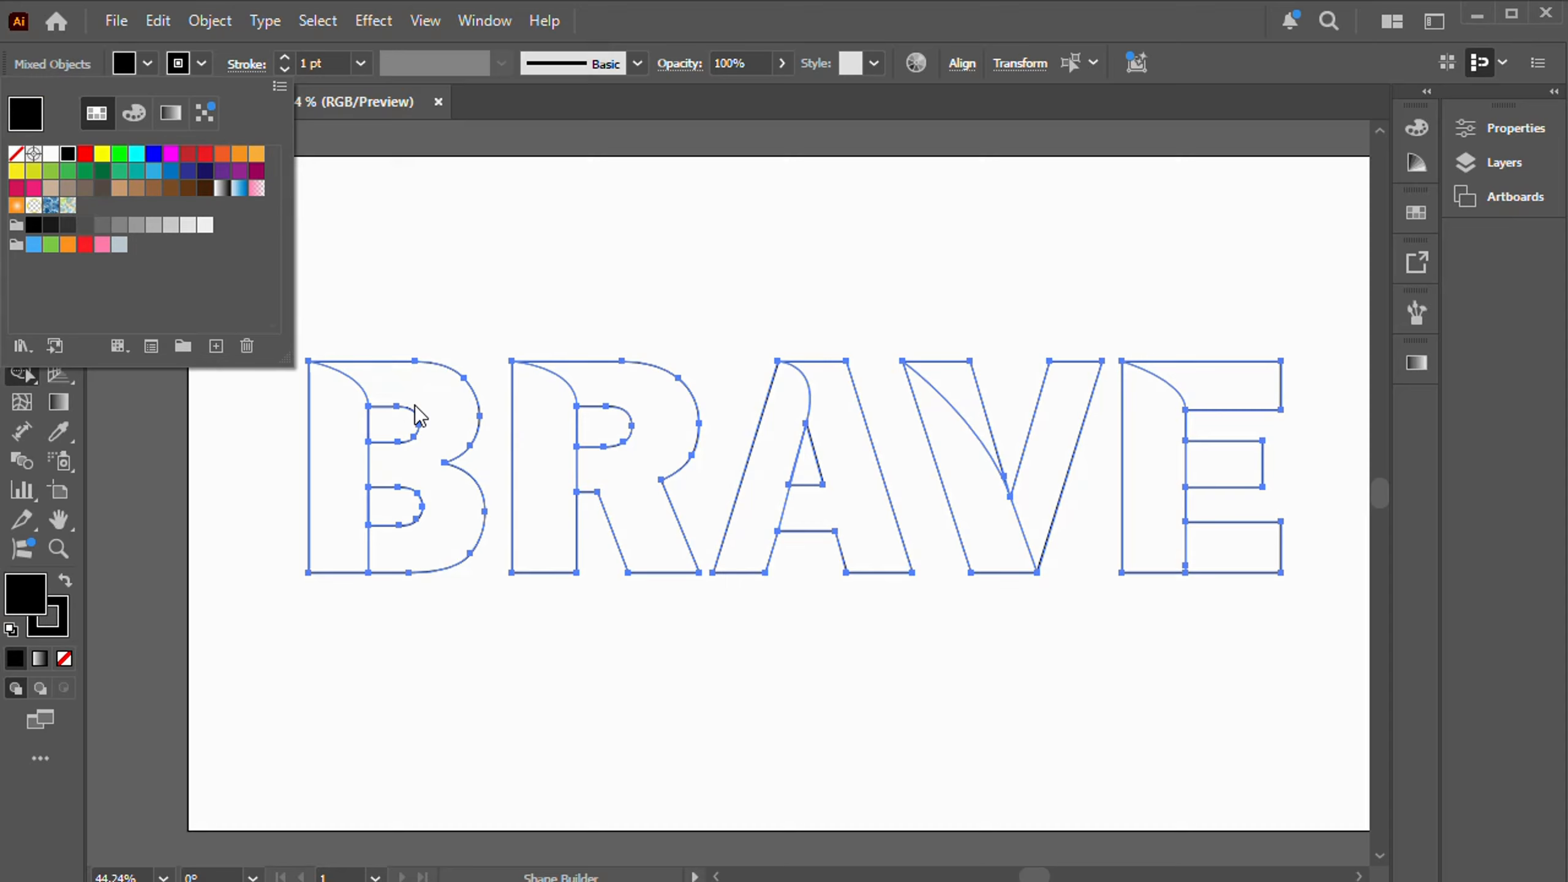
{"action": "left_click", "coordinate": [448, 417]}
{"action": "left_click", "coordinate": [654, 414]}
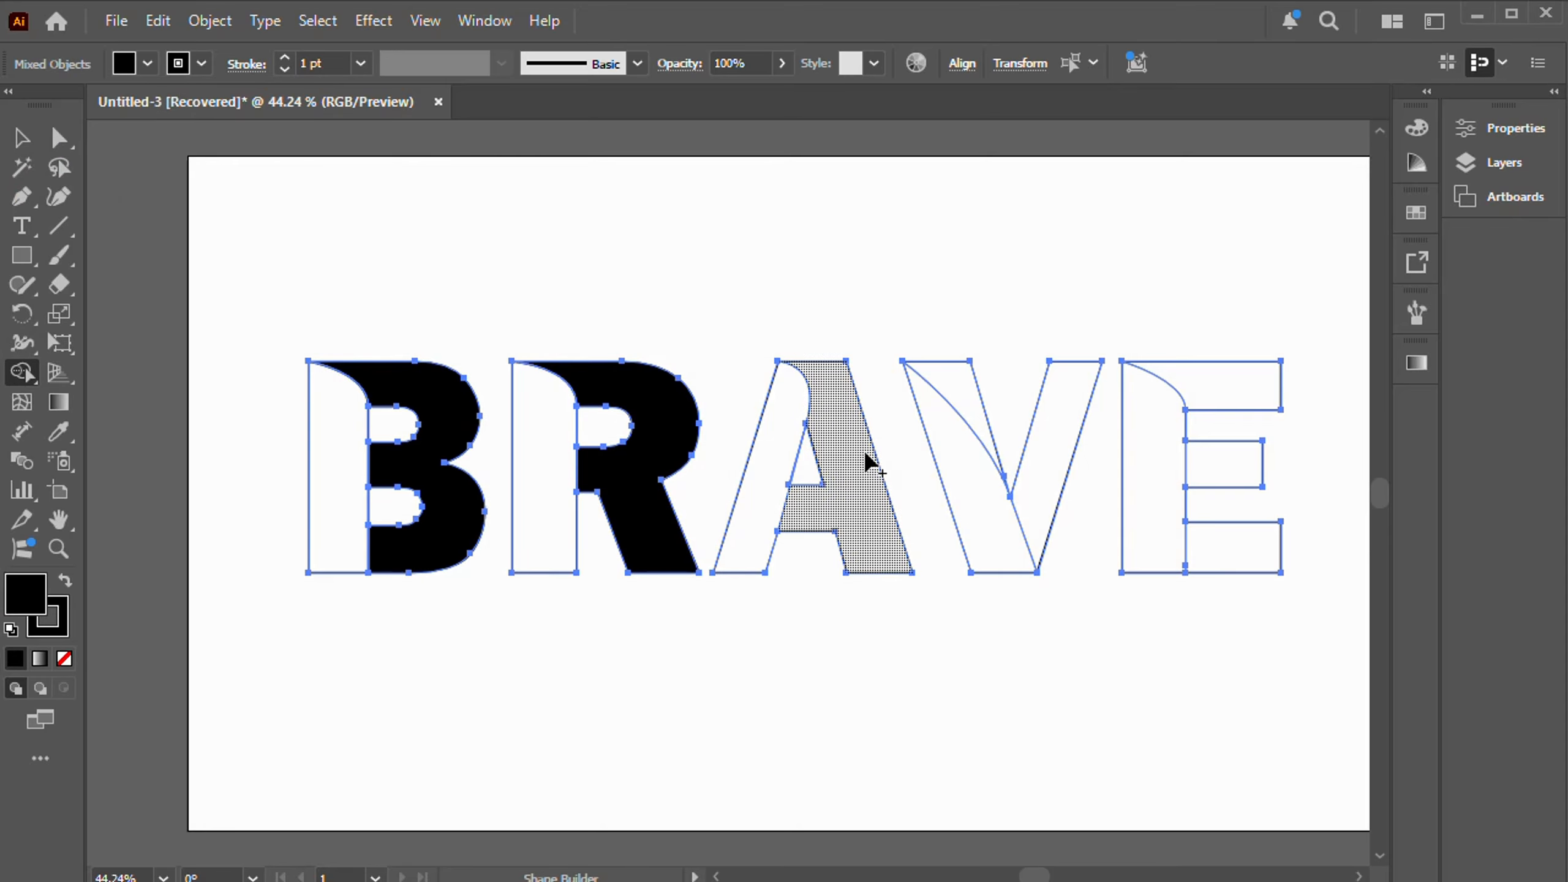
{"action": "left_click", "coordinate": [884, 478]}
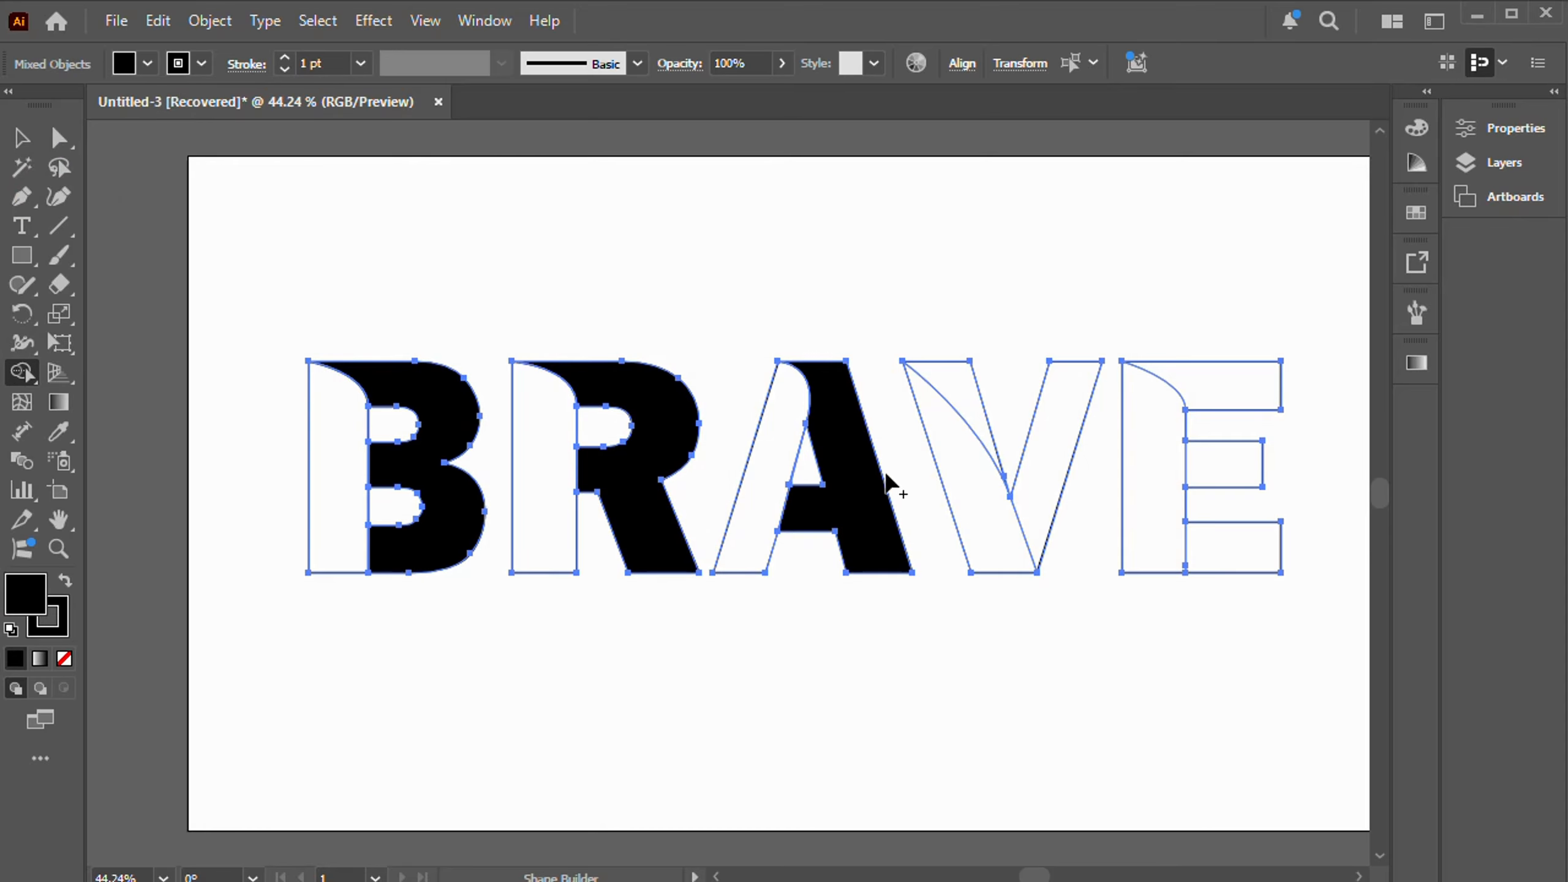
{"action": "left_click", "coordinate": [1032, 473]}
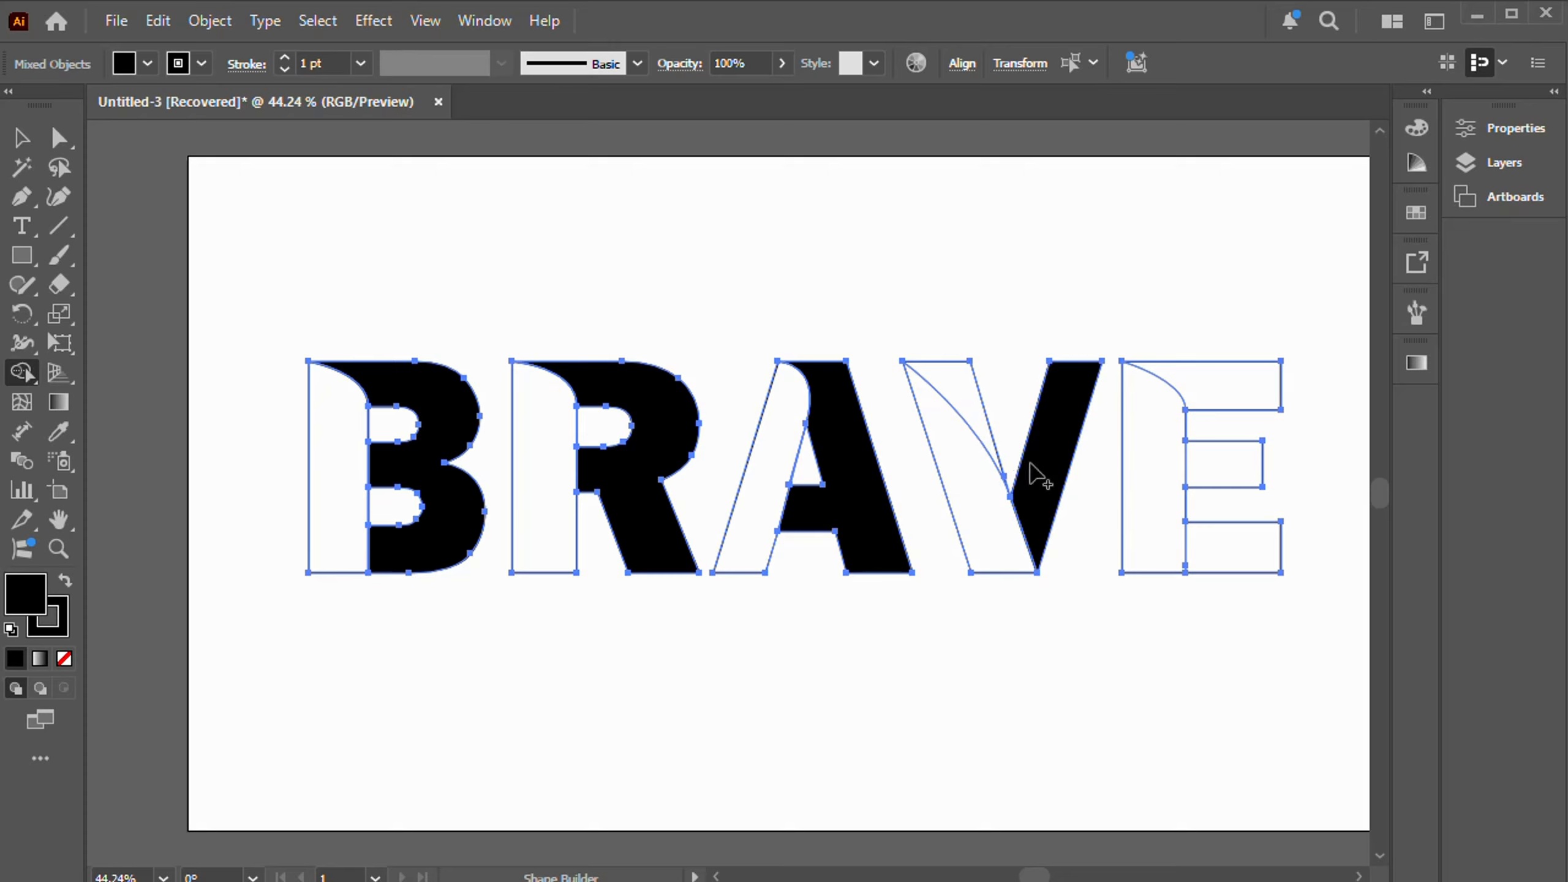
{"action": "left_click", "coordinate": [980, 427]}
{"action": "left_click", "coordinate": [1210, 400]}
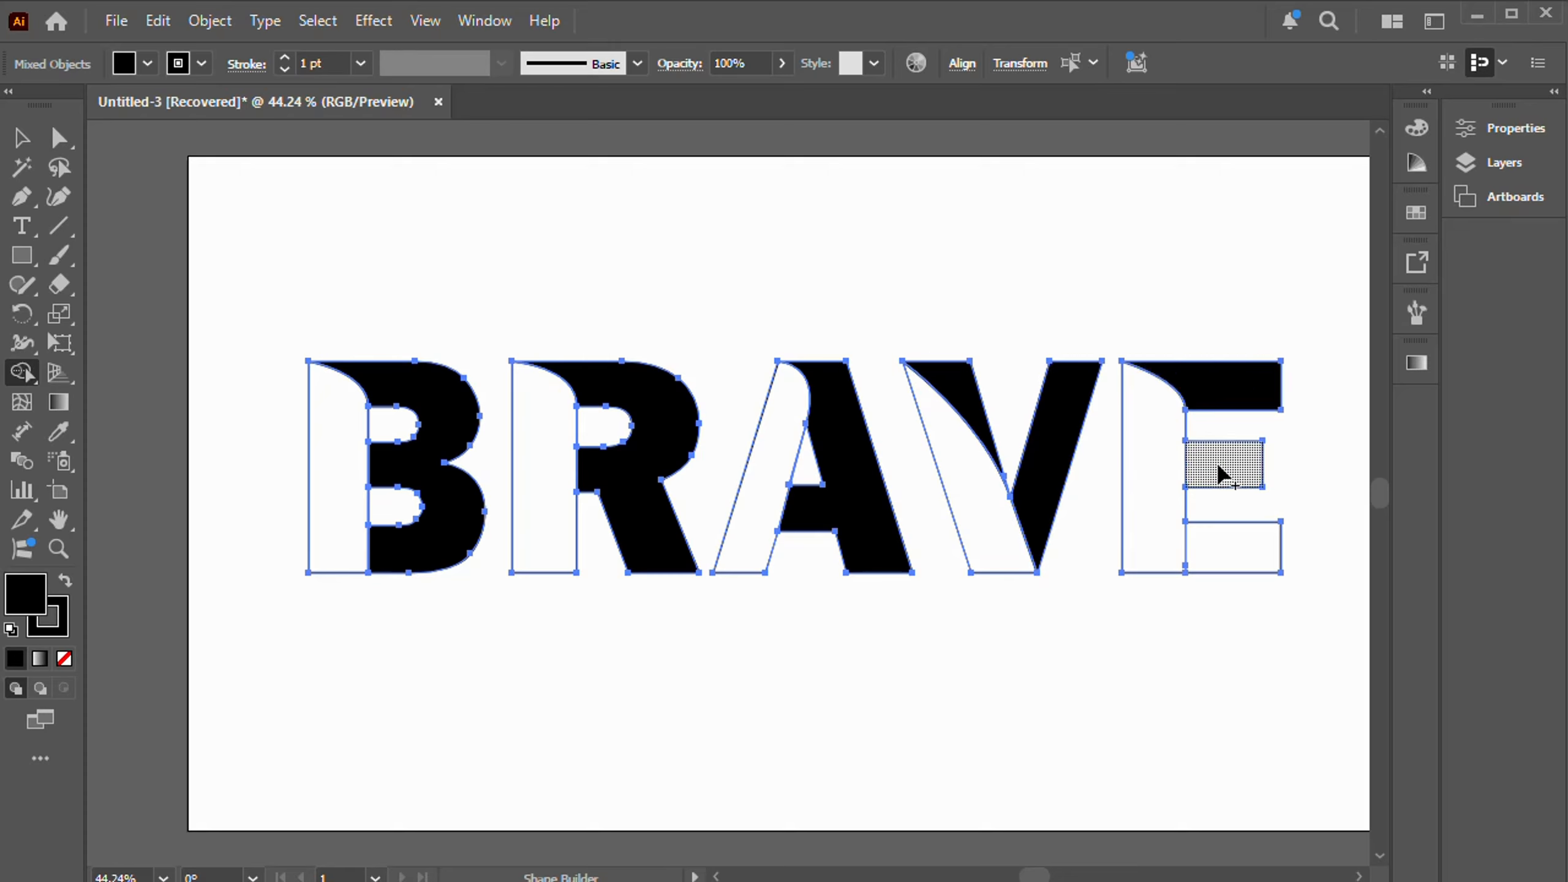
{"action": "left_click", "coordinate": [1220, 465]}
{"action": "left_click", "coordinate": [1226, 543]}
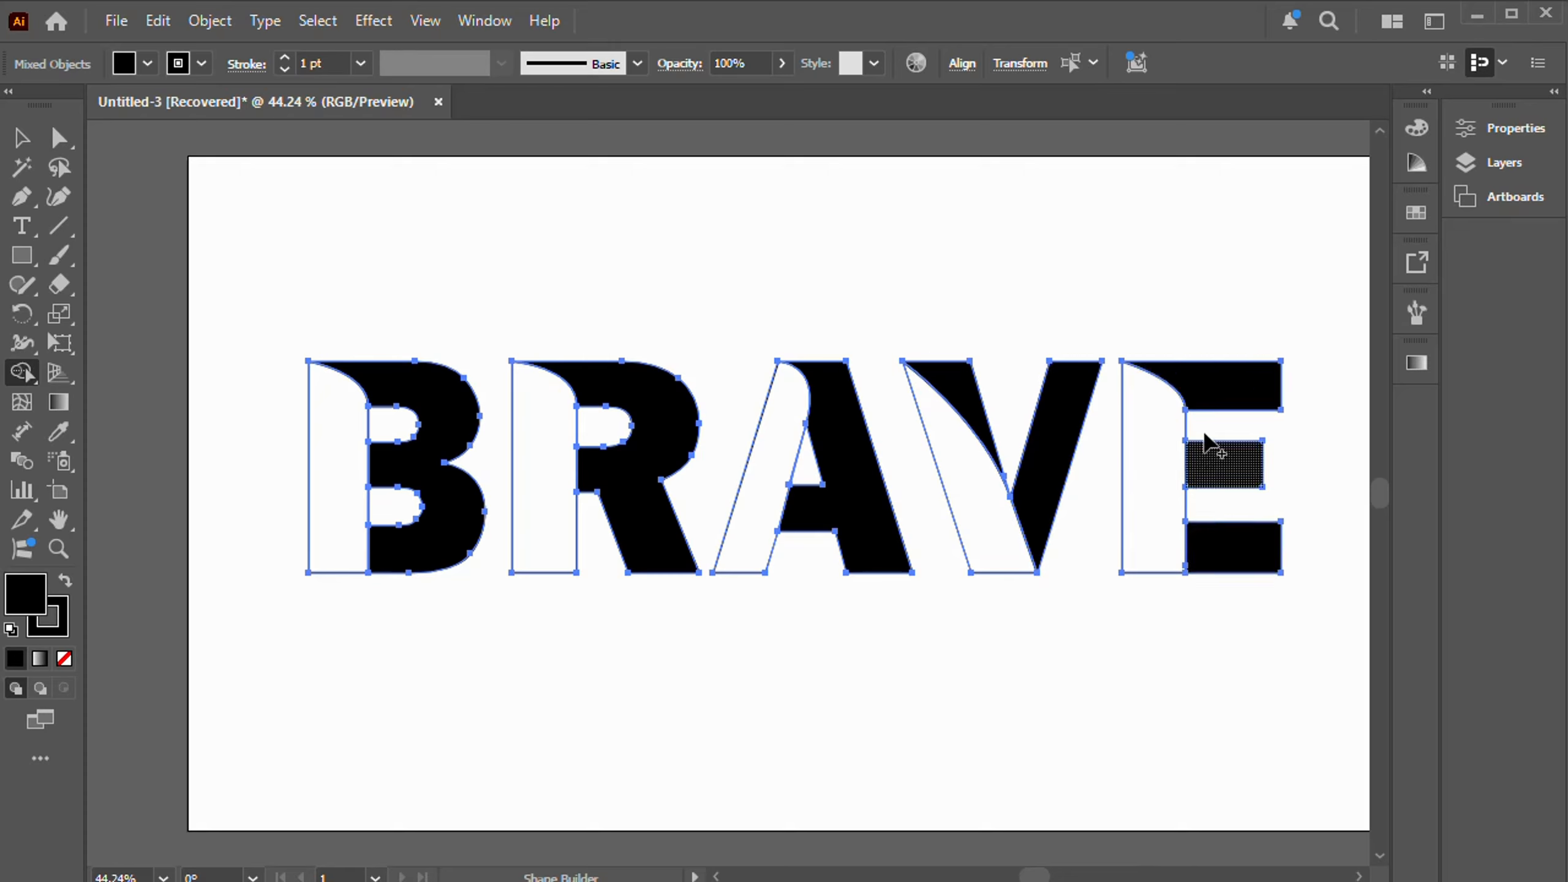
Fill the curved left-hand section of each of the five letters with red using Shape Builder, then deselect the artwork.
{"action": "left_click", "coordinate": [147, 63]}
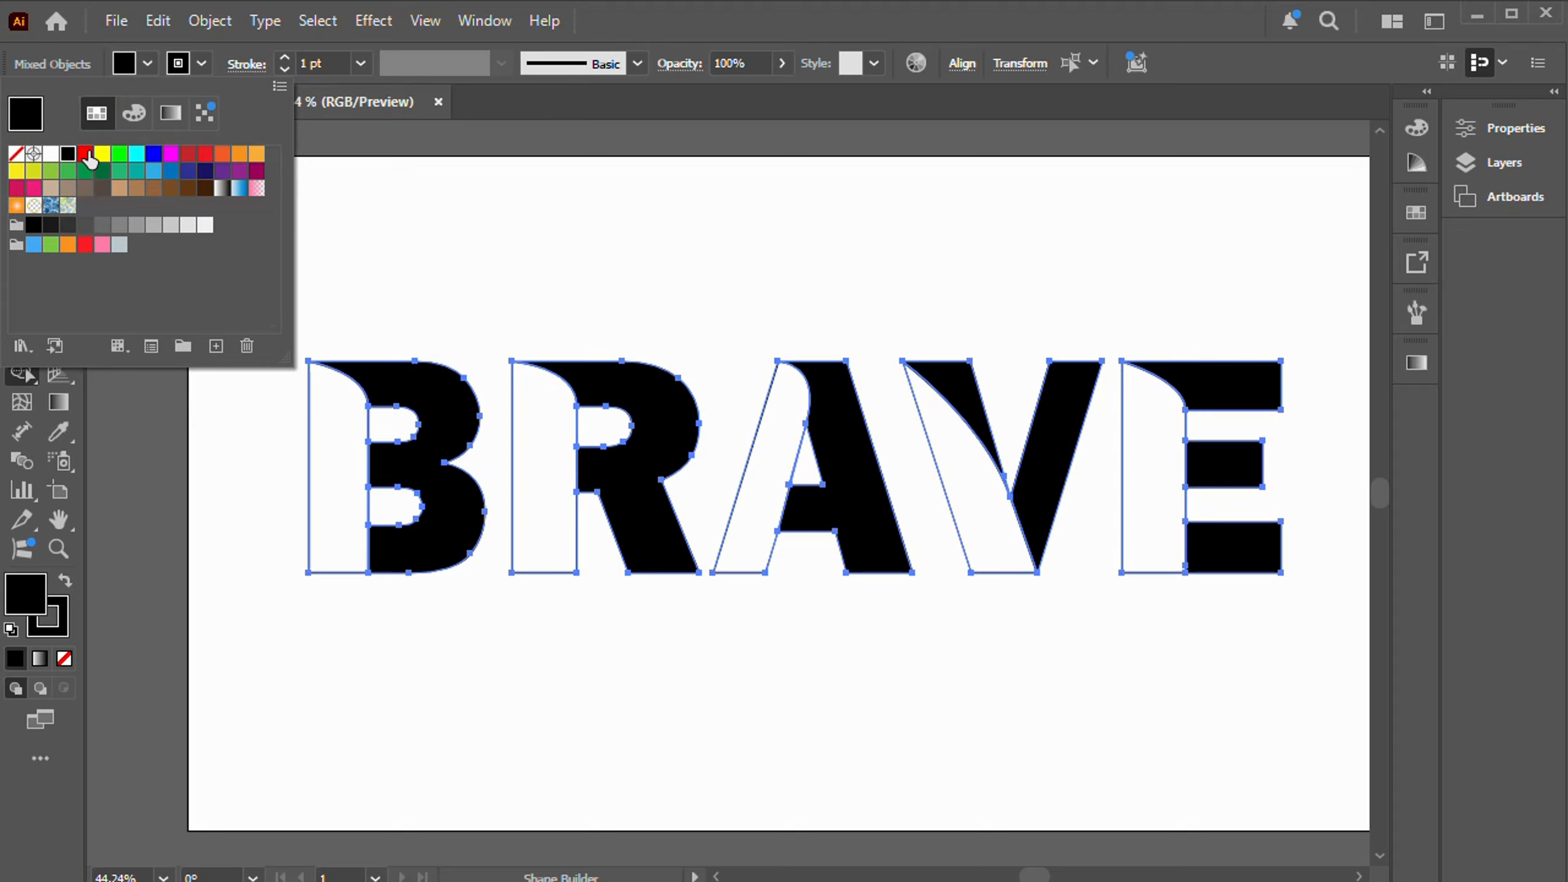
{"action": "left_click", "coordinate": [85, 153]}
{"action": "left_click", "coordinate": [333, 453]}
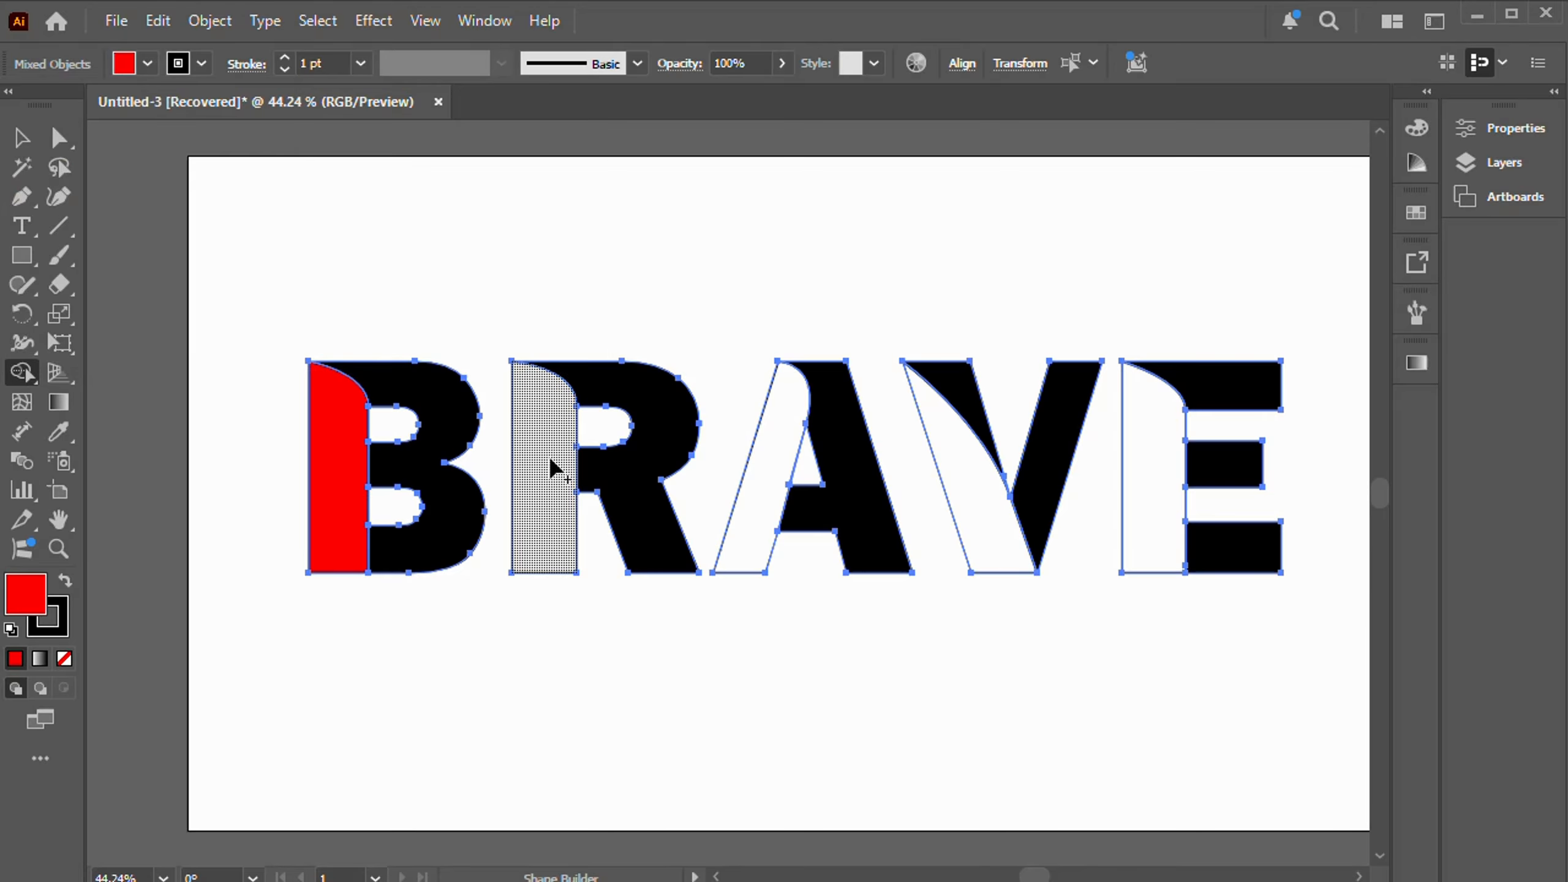
{"action": "left_click", "coordinate": [546, 463]}
{"action": "left_click", "coordinate": [749, 494]}
{"action": "left_click", "coordinate": [965, 518]}
{"action": "left_click", "coordinate": [1139, 513]}
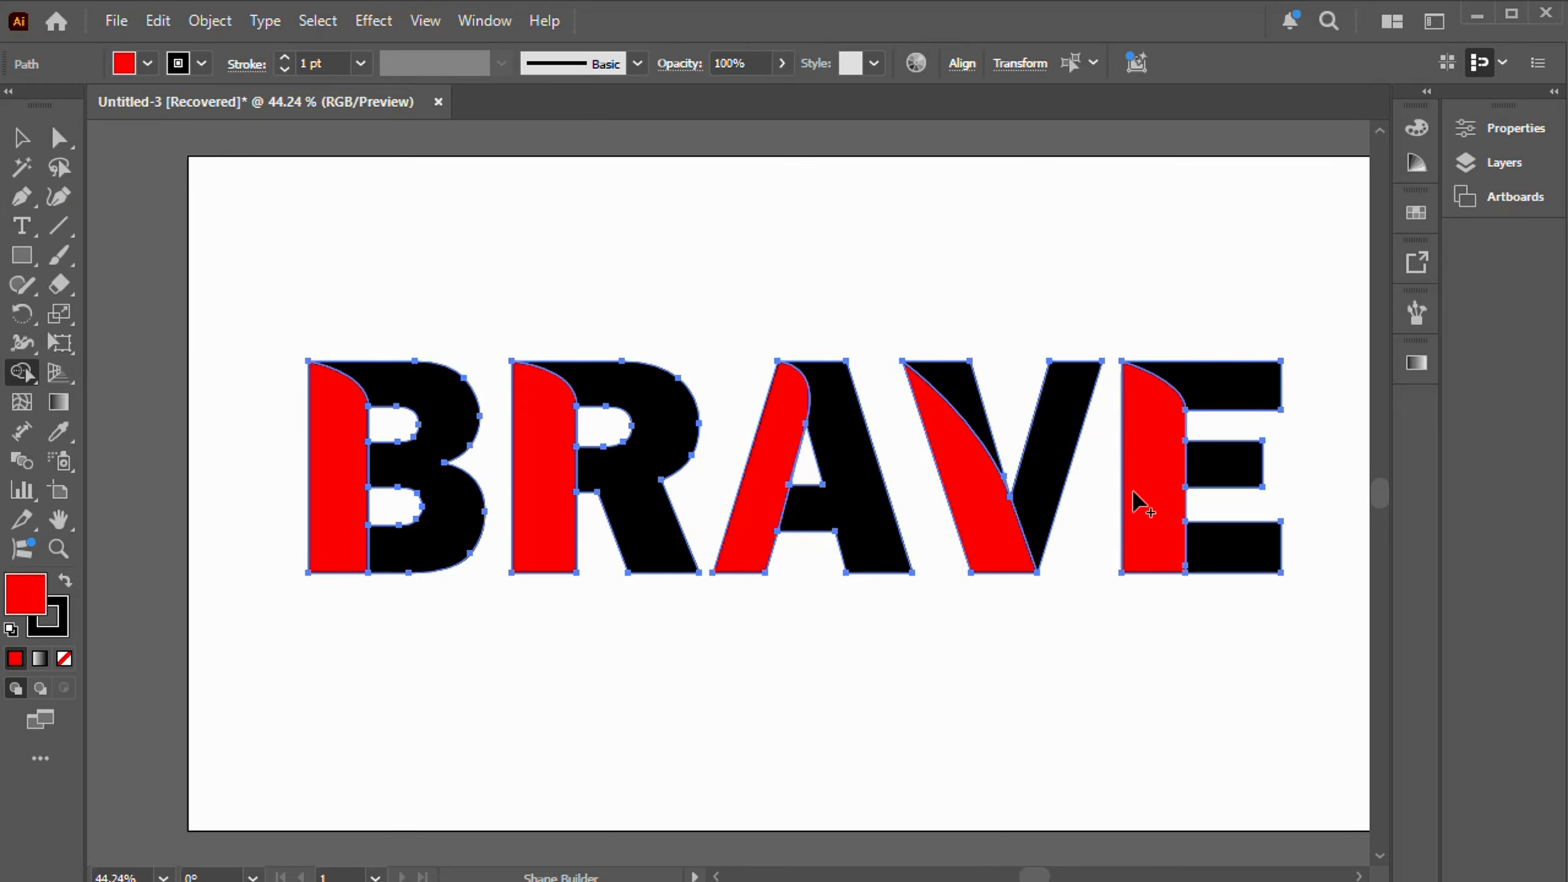
{"action": "left_click", "coordinate": [22, 137]}
{"action": "left_click", "coordinate": [396, 210]}
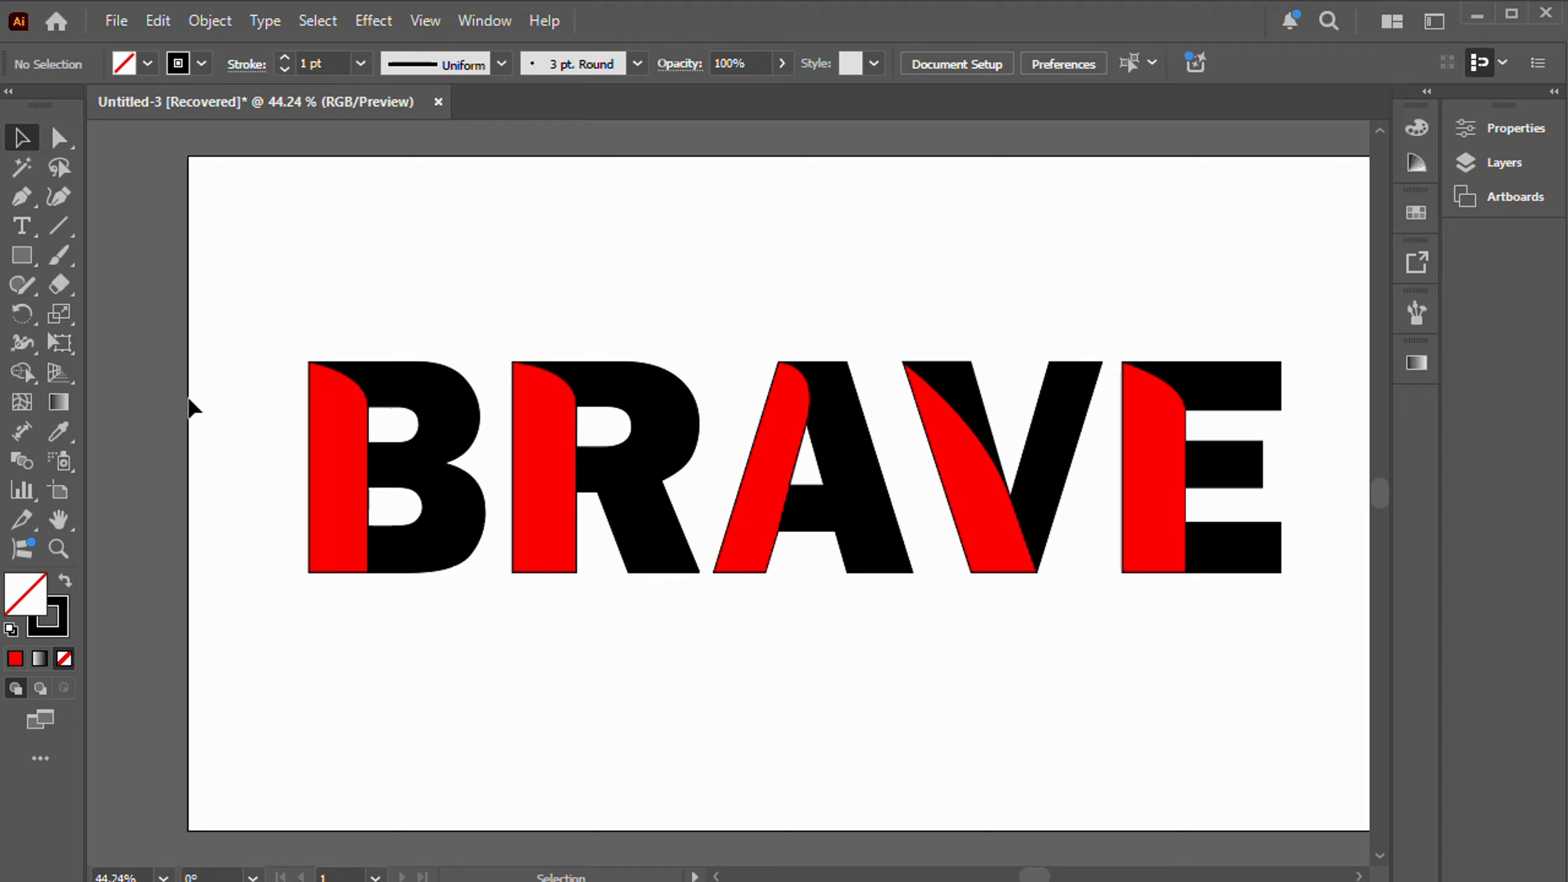
Remove the stroke from all the letter pieces.
{"action": "key", "text": "ctrl+a"}
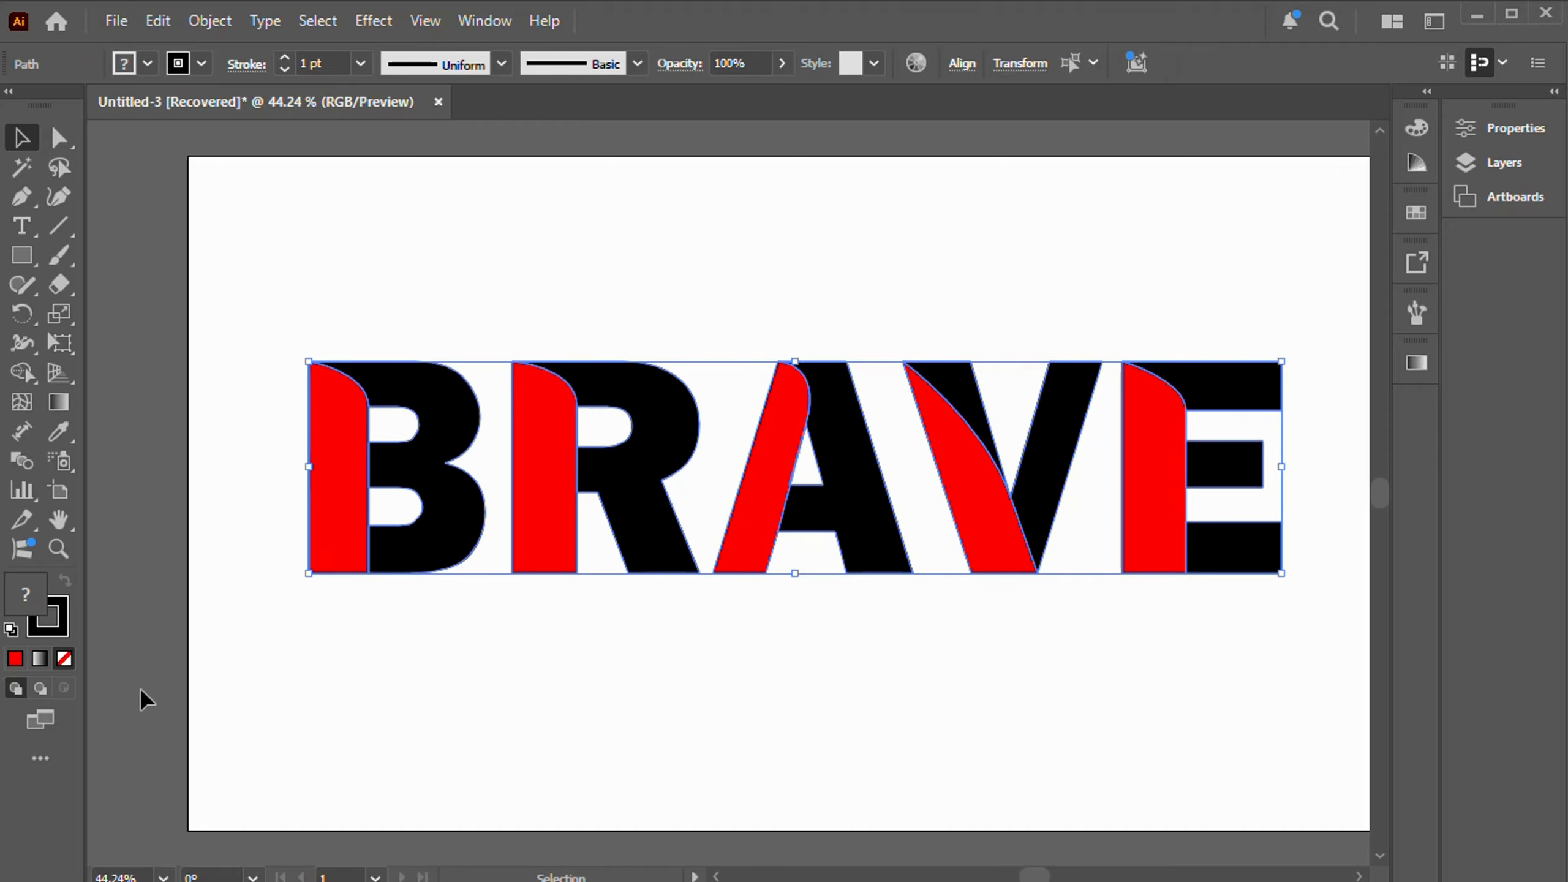
{"action": "left_click", "coordinate": [66, 634]}
{"action": "left_click", "coordinate": [64, 658]}
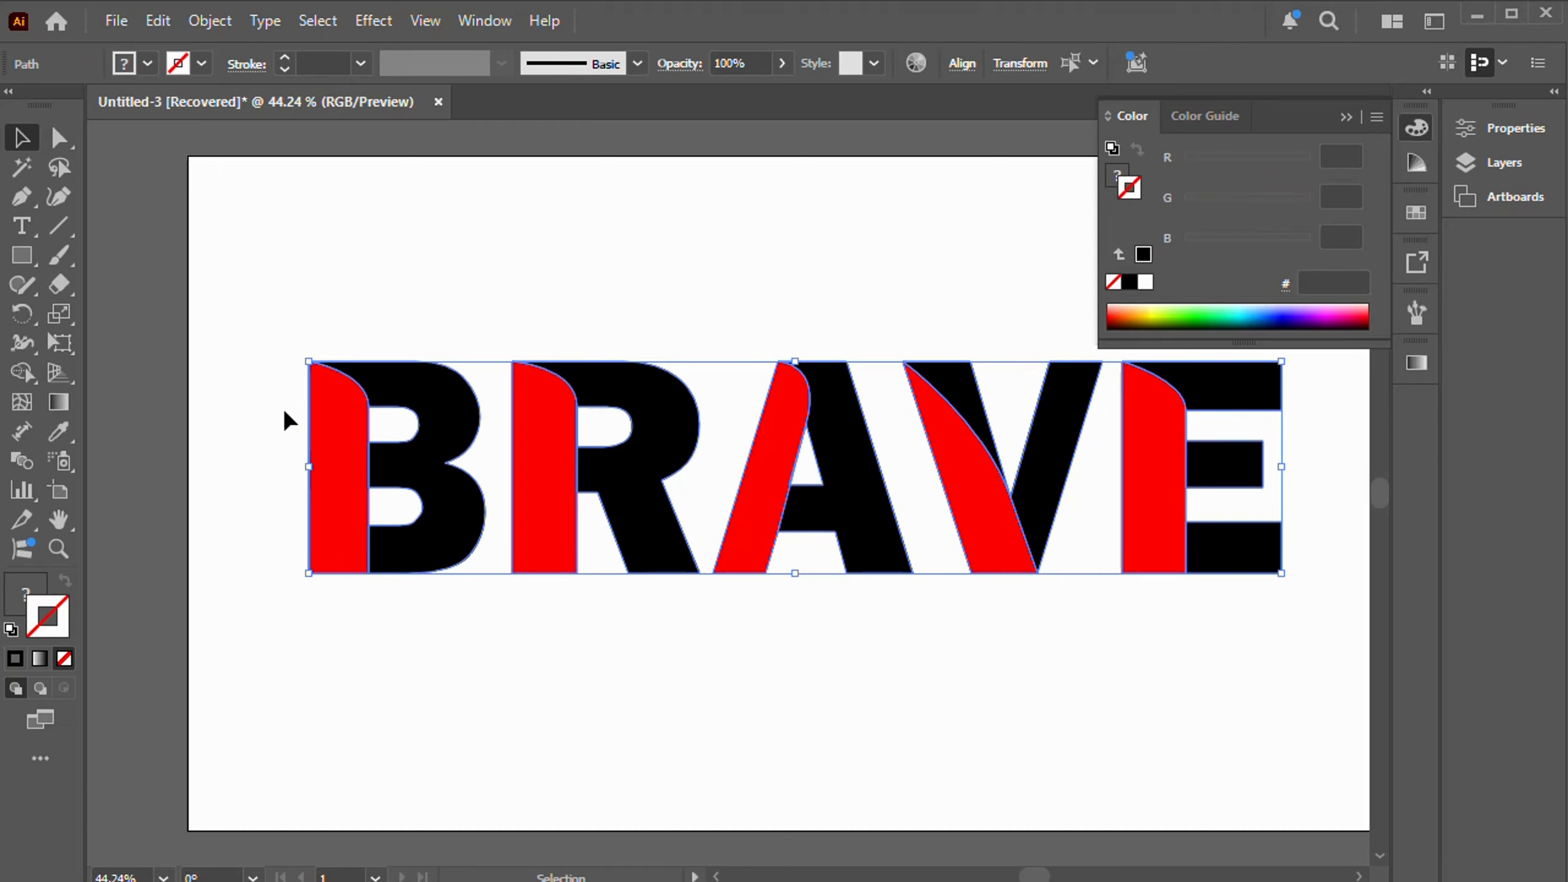
{"action": "left_click", "coordinate": [329, 321]}
{"action": "left_click", "coordinate": [1346, 116]}
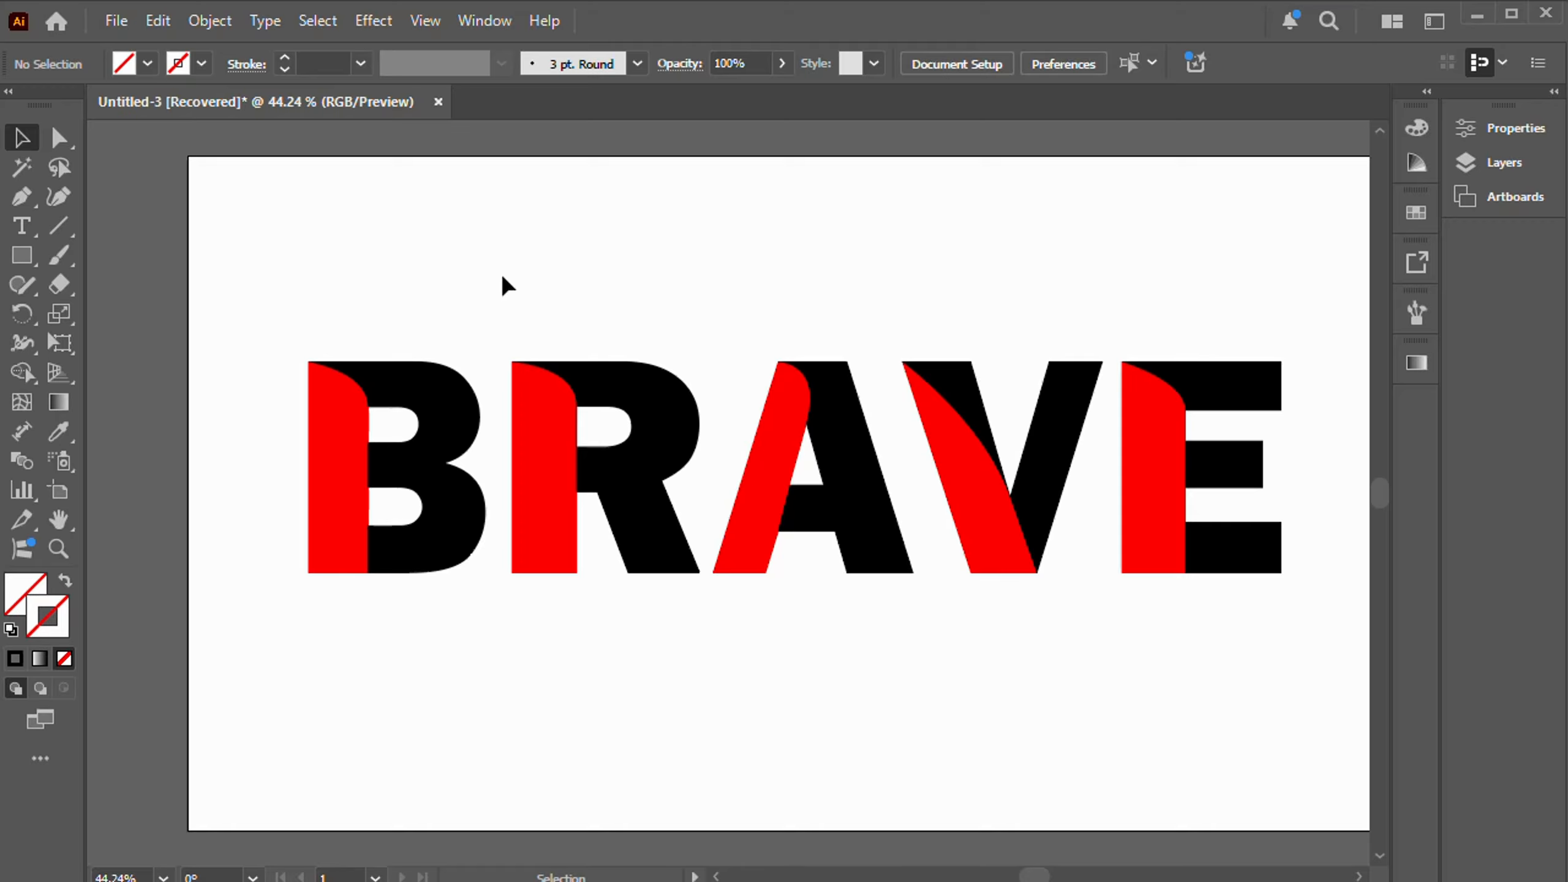
Apply a linear gradient fill to the red sections of all five letters.
{"action": "left_click", "coordinate": [340, 498]}
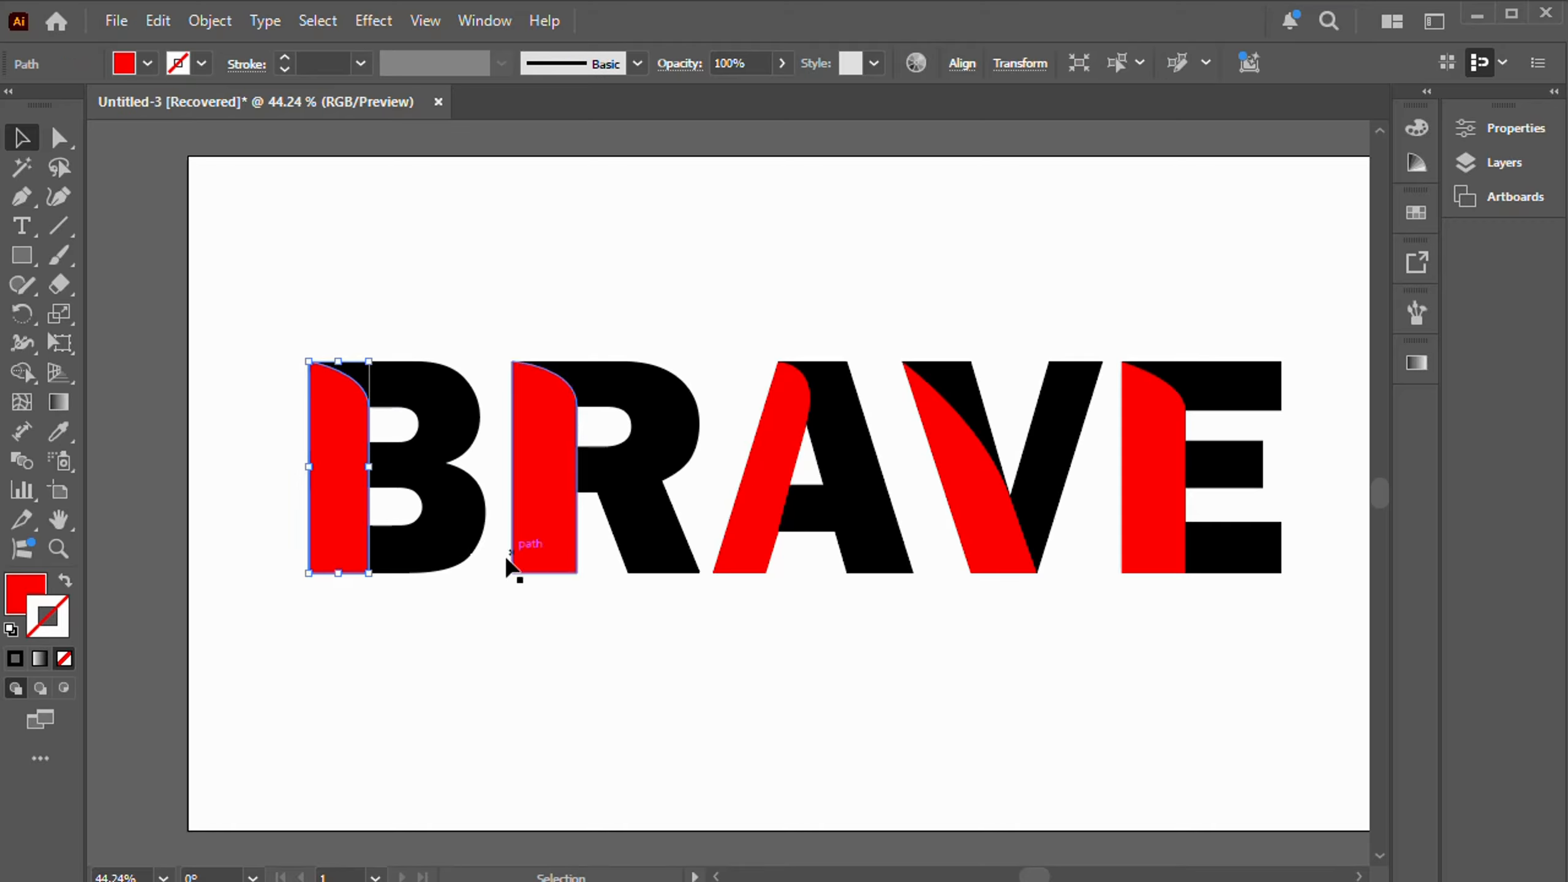
{"action": "left_click", "coordinate": [538, 537], "text": "shift"}
{"action": "left_click", "coordinate": [740, 562], "text": "shift"}
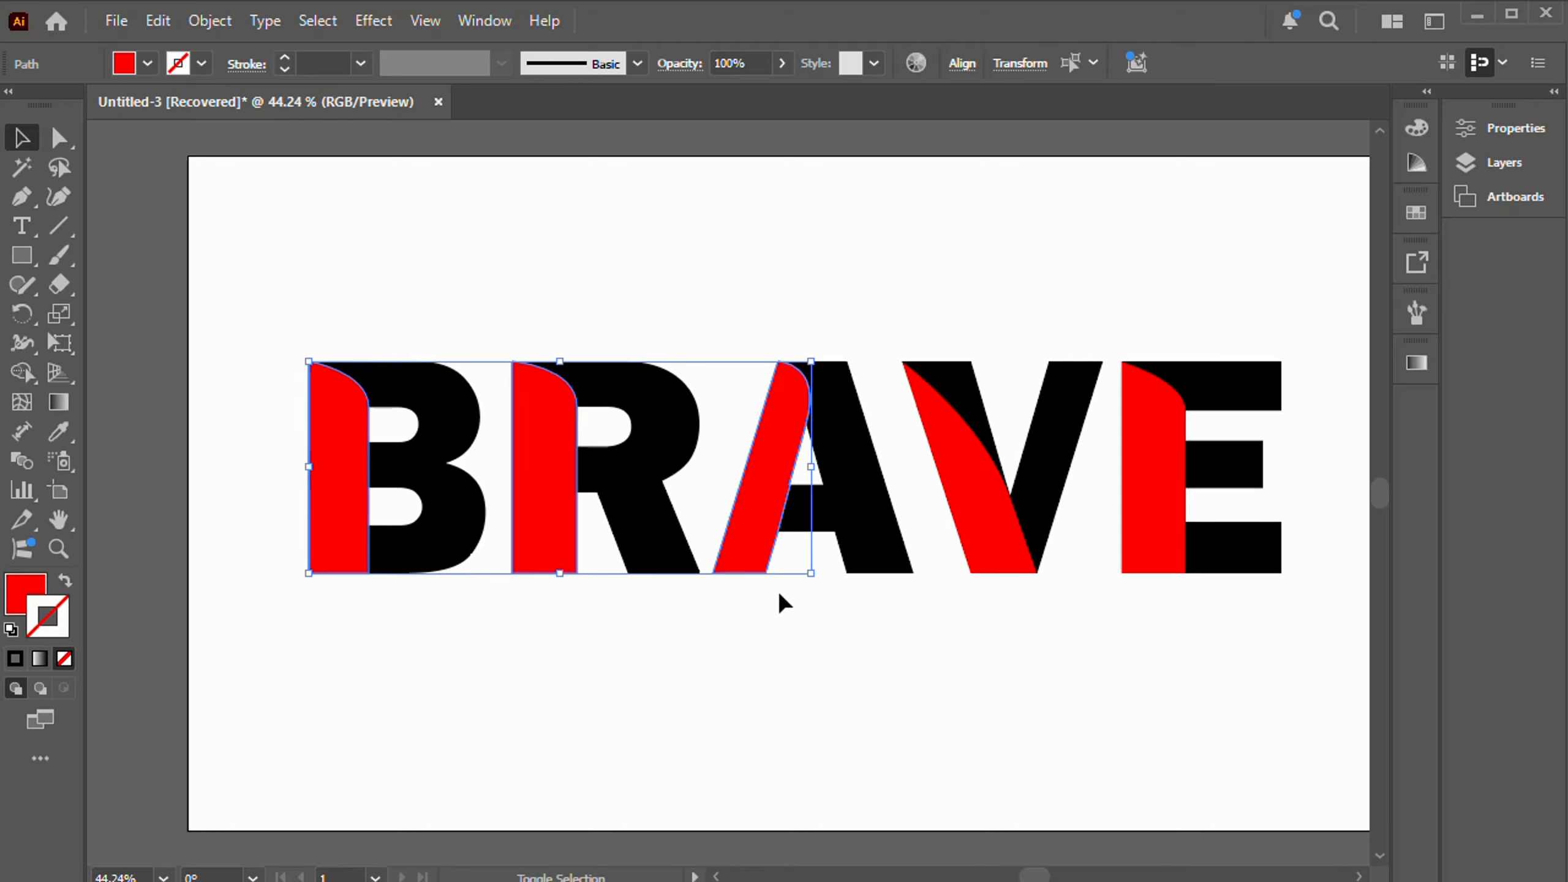
{"action": "left_click", "coordinate": [991, 532], "text": "shift"}
{"action": "left_click", "coordinate": [1148, 532], "text": "shift"}
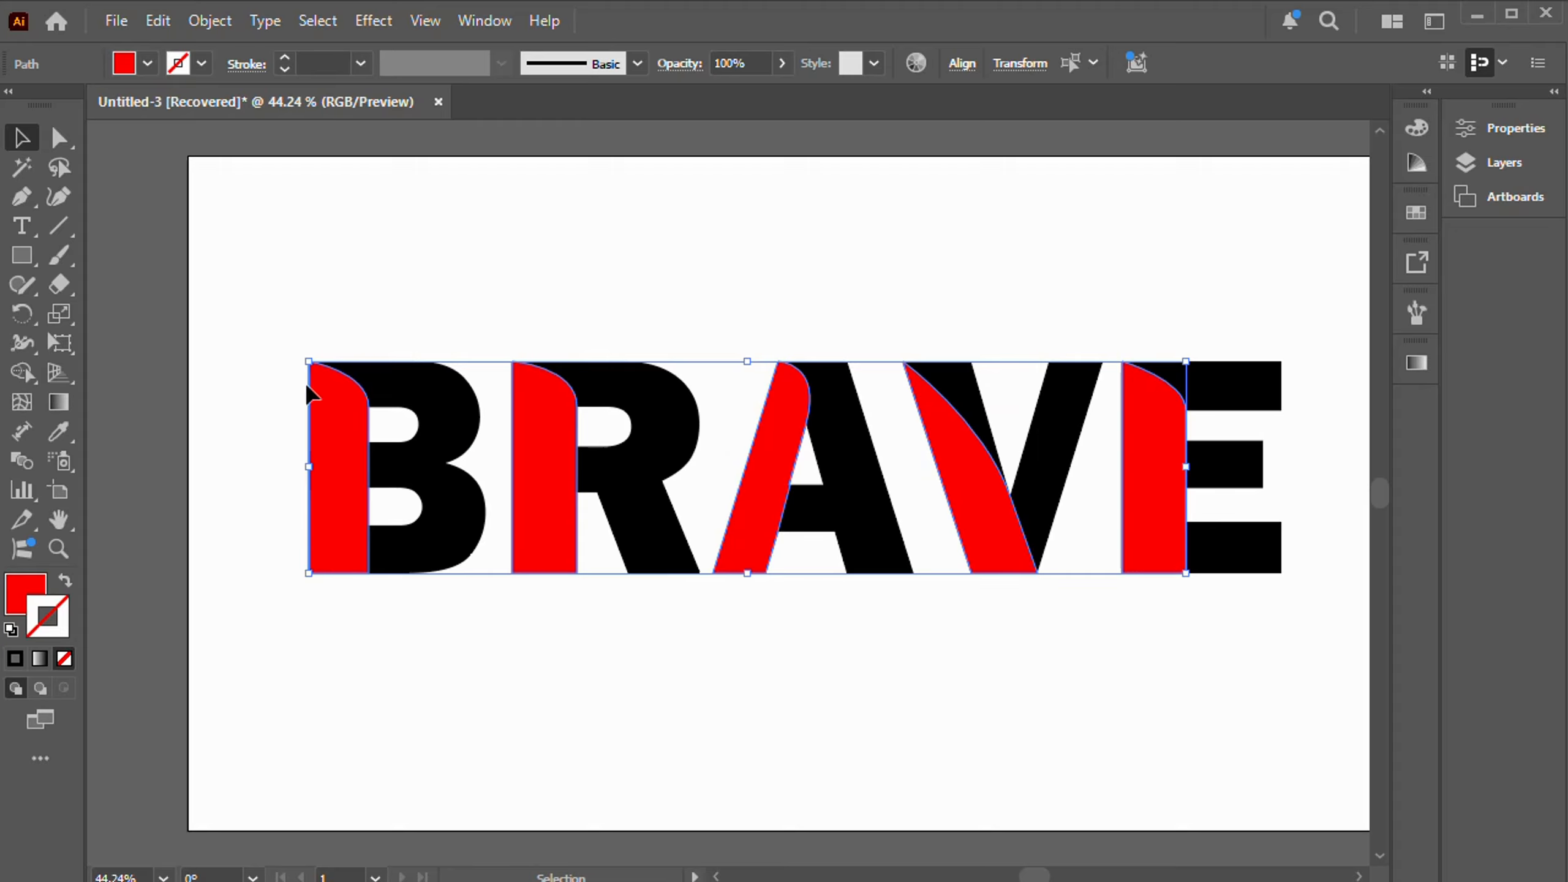
{"action": "left_click", "coordinate": [59, 401]}
{"action": "double_click", "coordinate": [65, 395]}
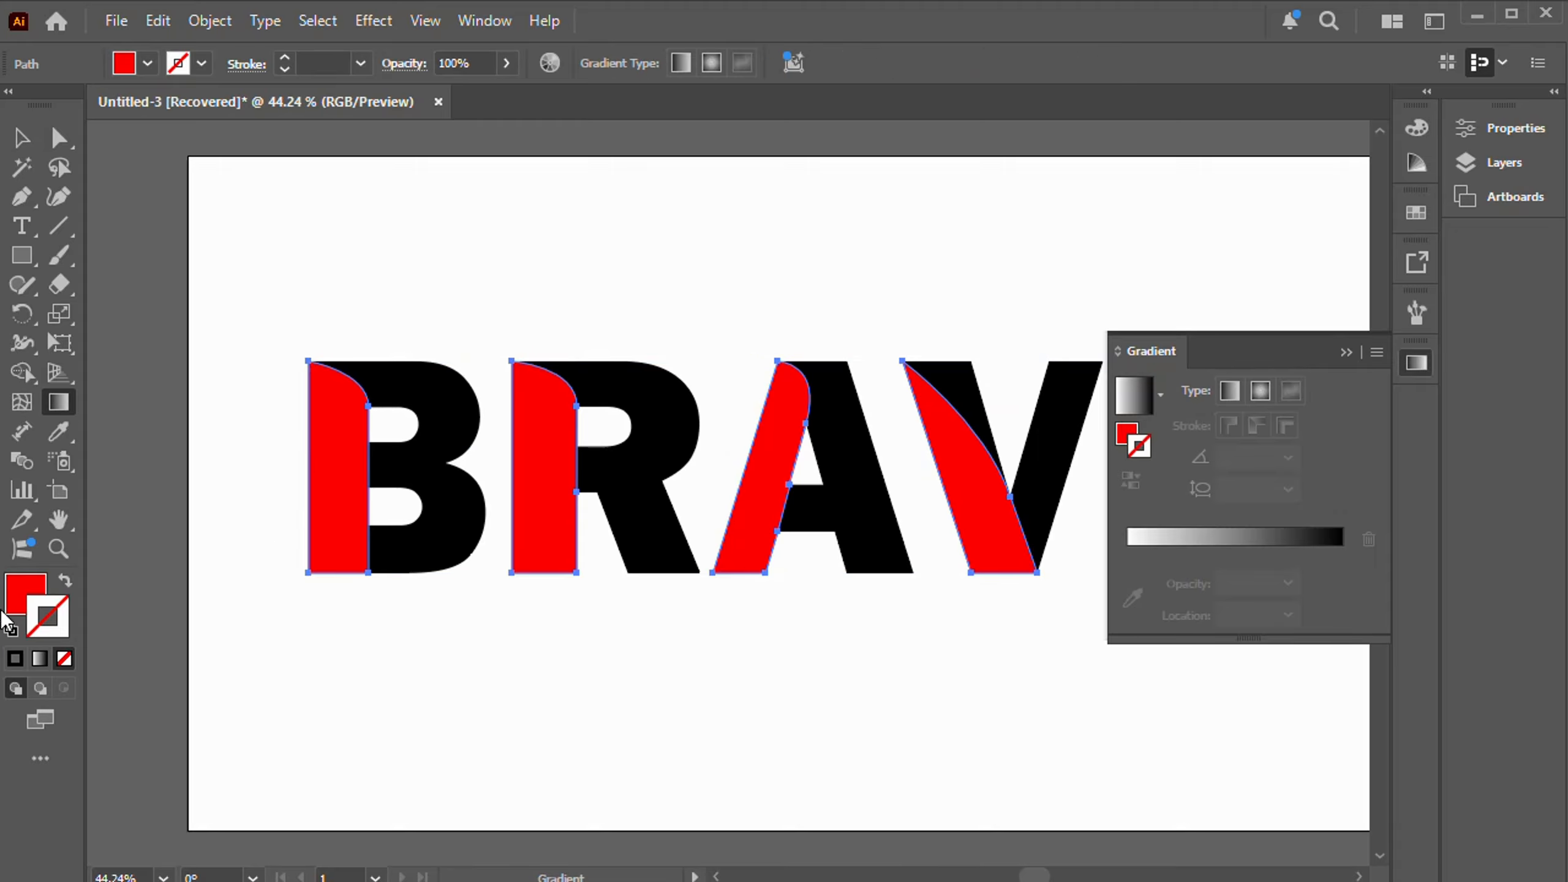
{"action": "left_click", "coordinate": [25, 594]}
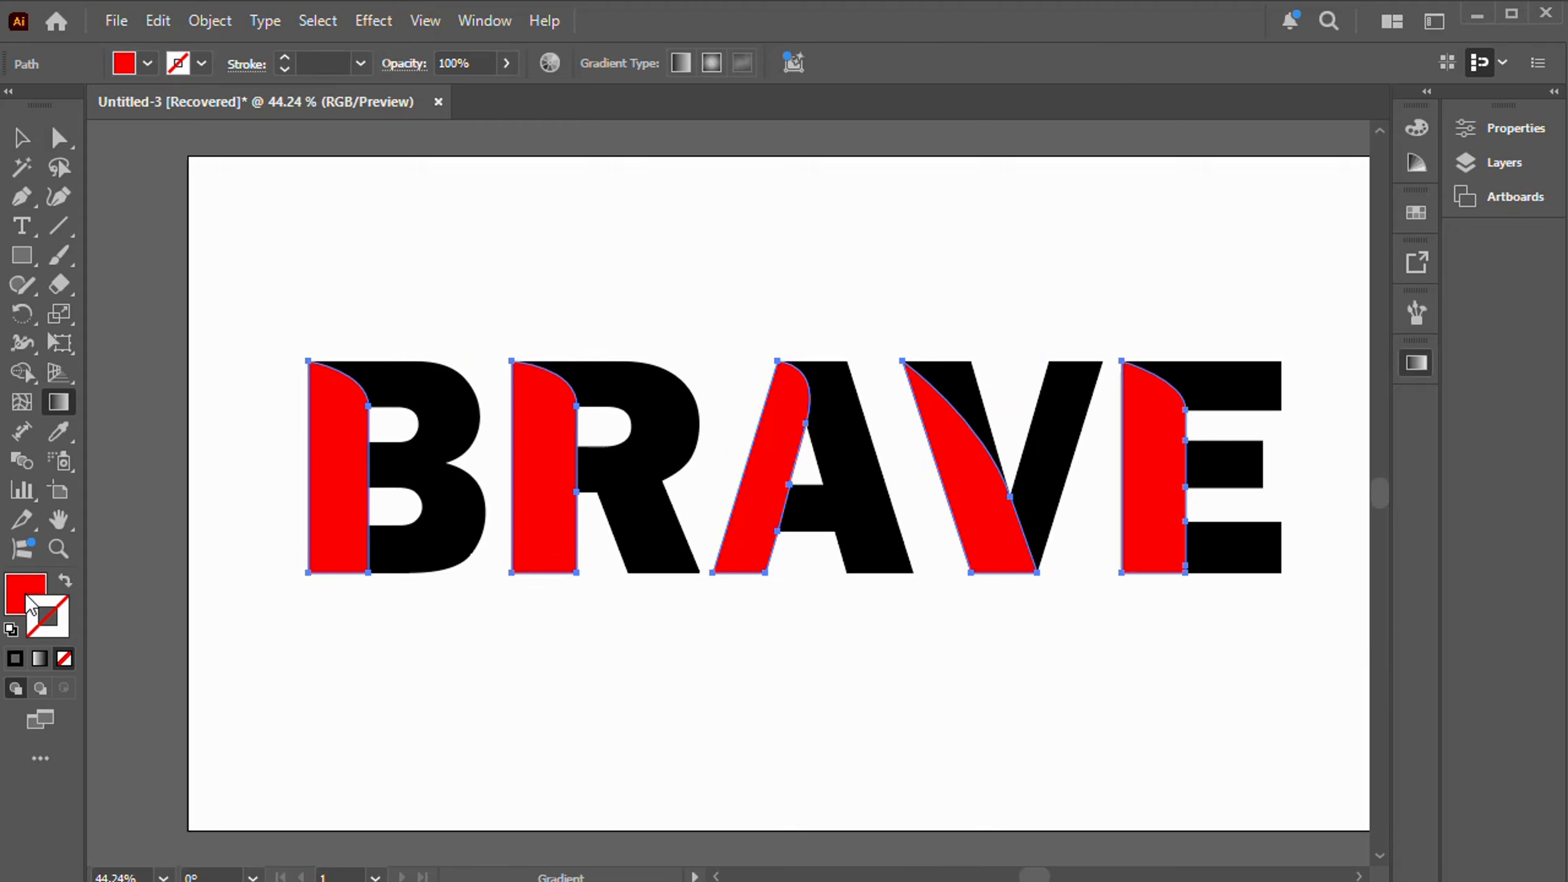
{"action": "double_click", "coordinate": [63, 405]}
{"action": "left_click", "coordinate": [1227, 392]}
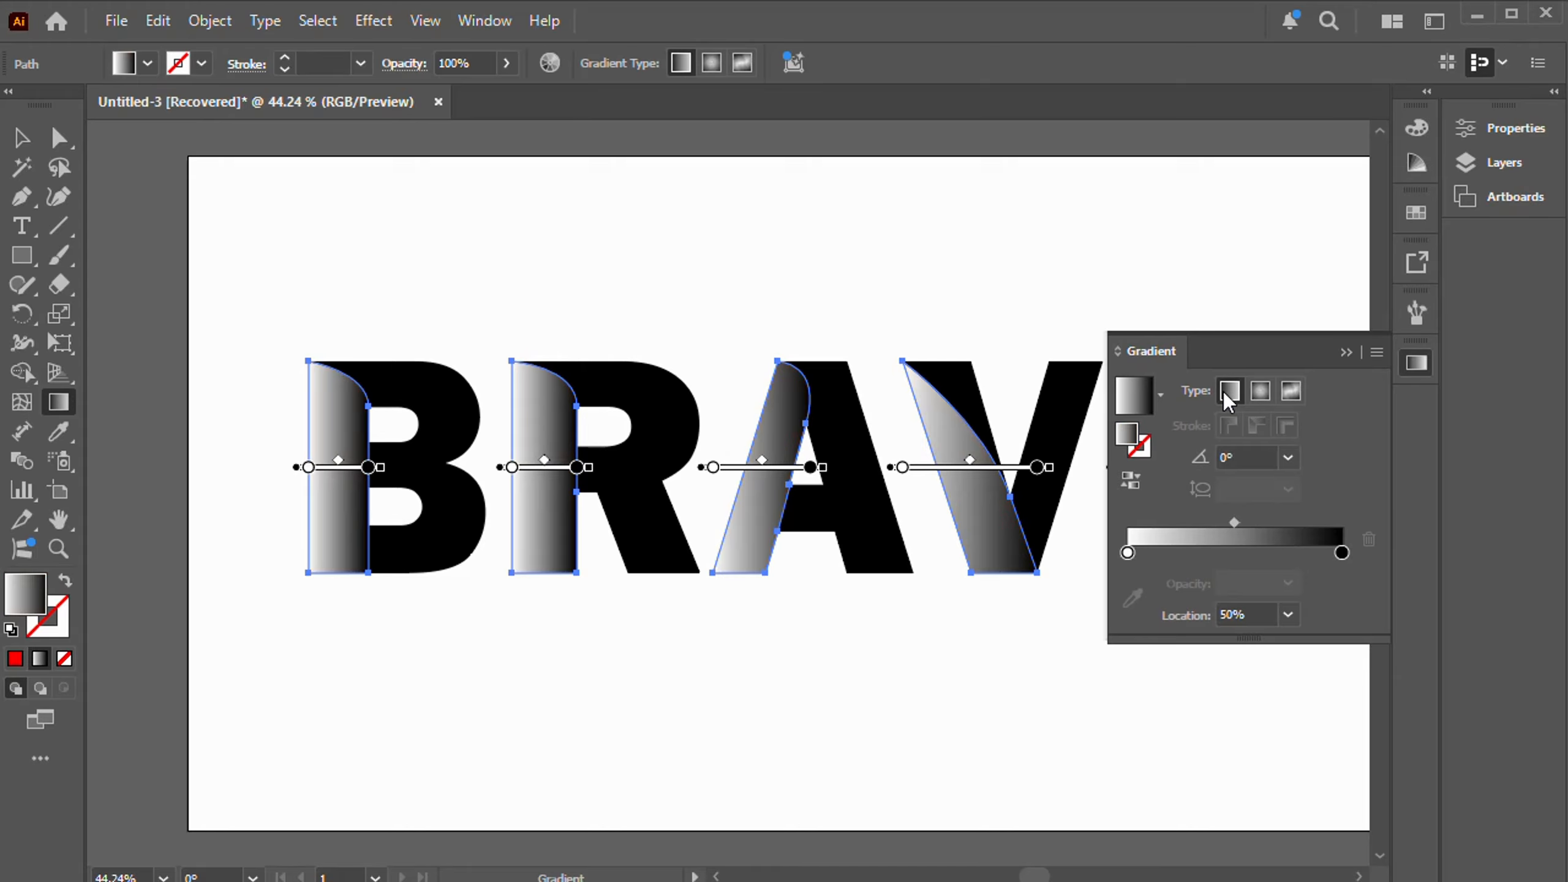
Set the gradient's start colour to blue and its end colour to cyan, then deselect the letter sections.
{"action": "double_click", "coordinate": [1126, 550]}
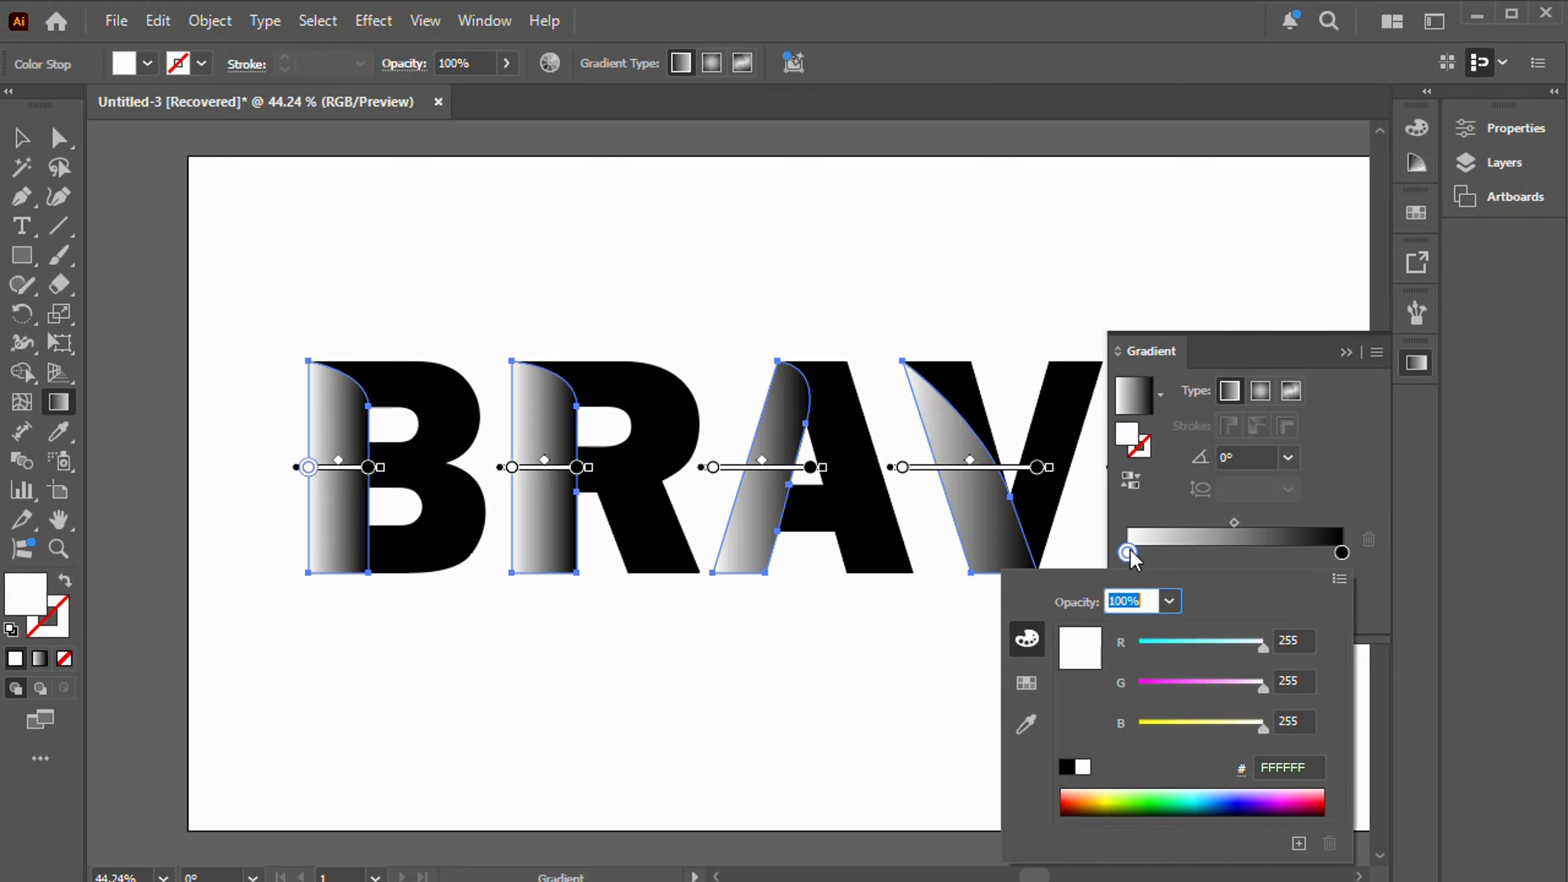
{"action": "left_click", "coordinate": [1026, 684]}
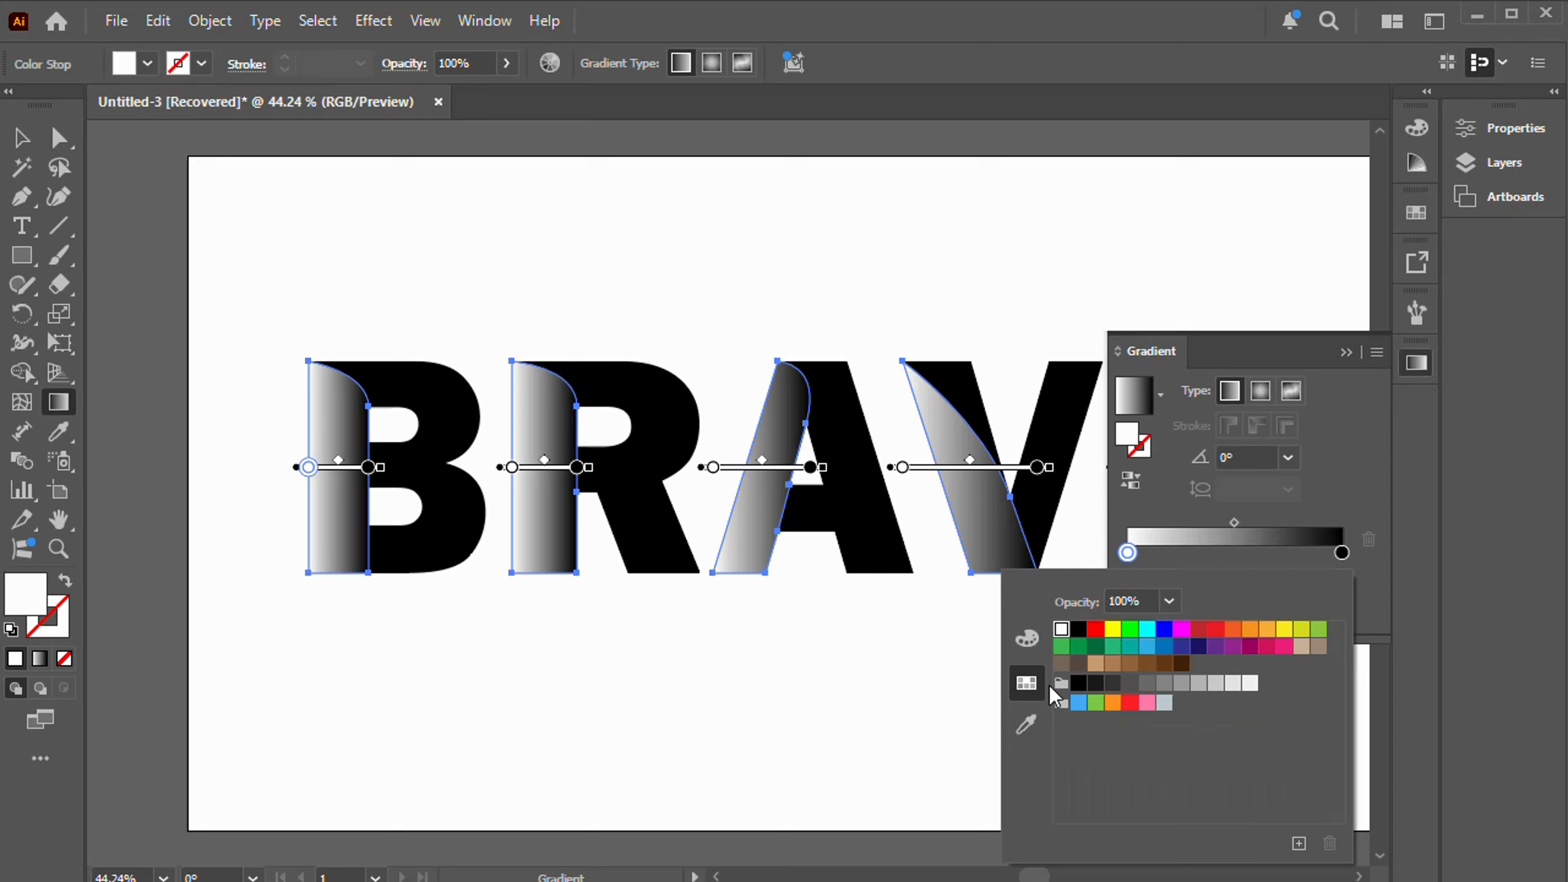
{"action": "left_click", "coordinate": [1166, 632]}
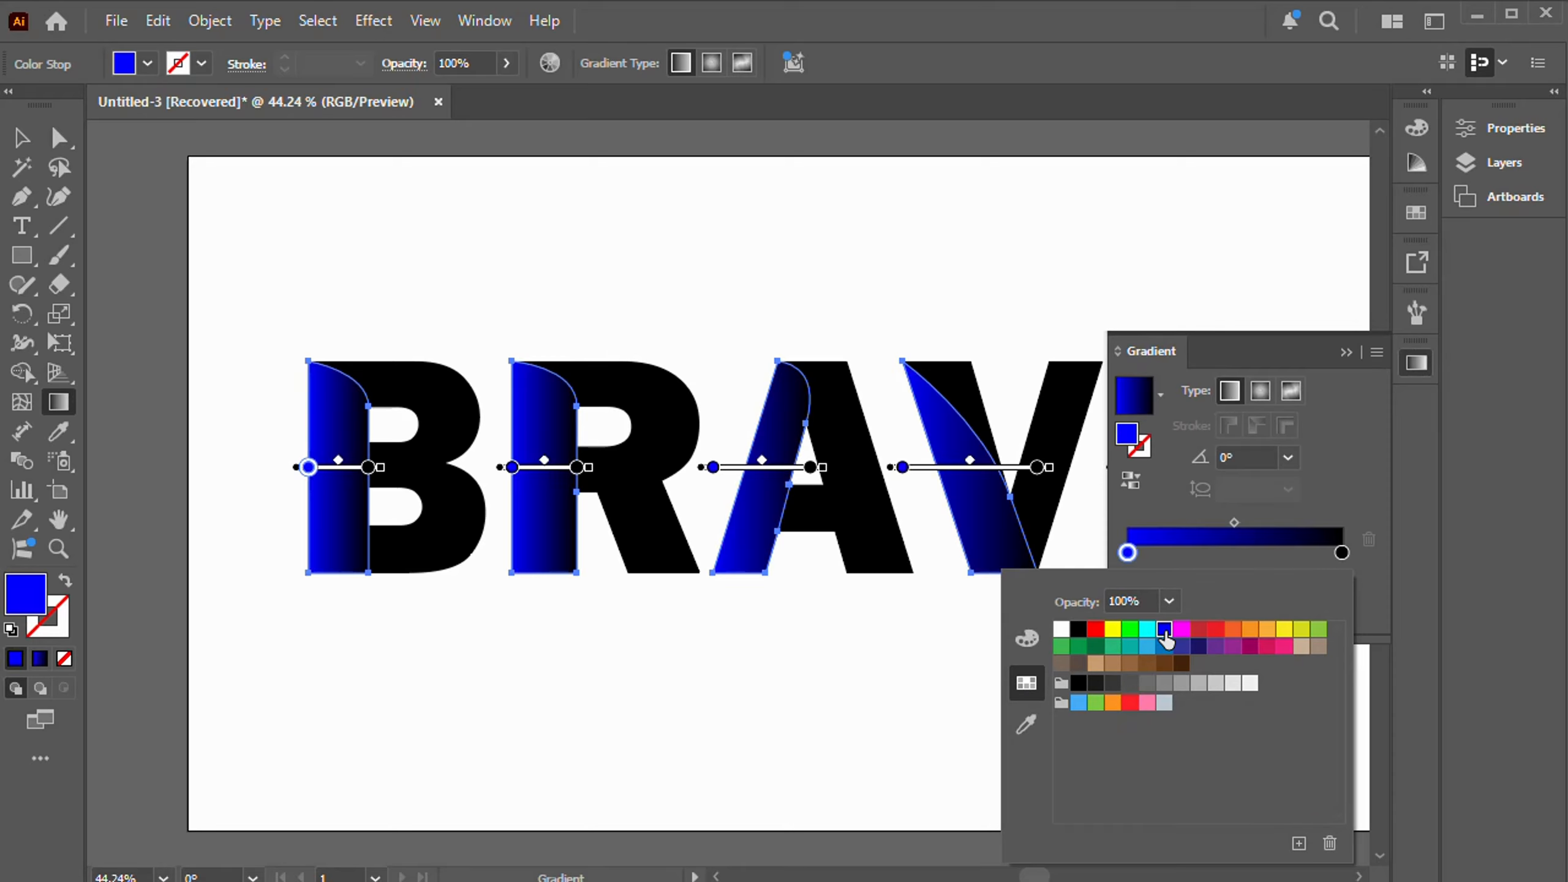
{"action": "double_click", "coordinate": [1341, 553]}
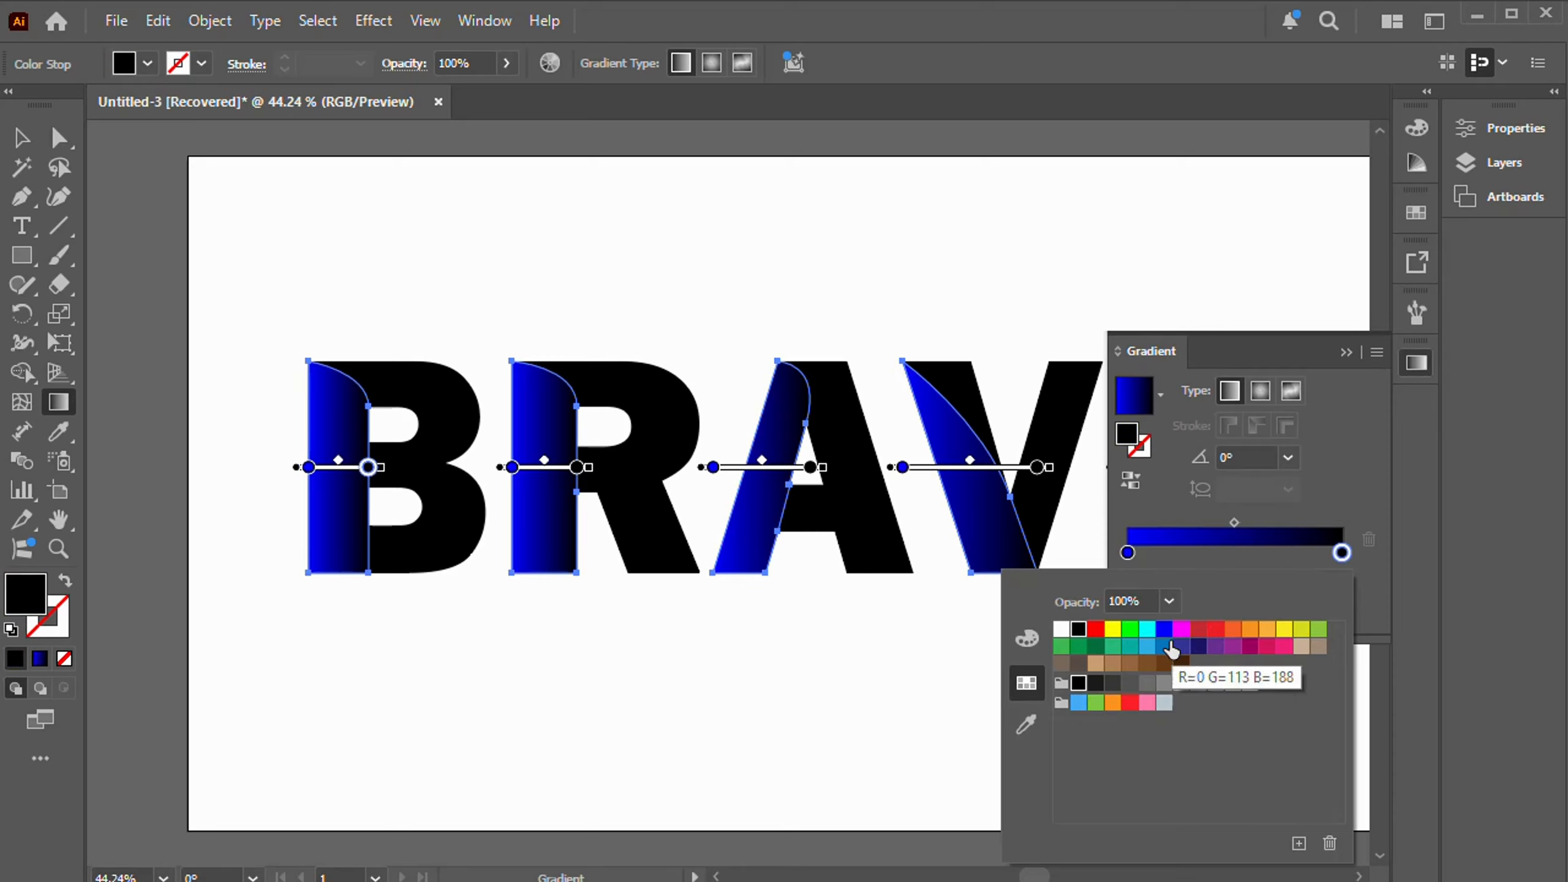
{"action": "left_click", "coordinate": [1148, 632]}
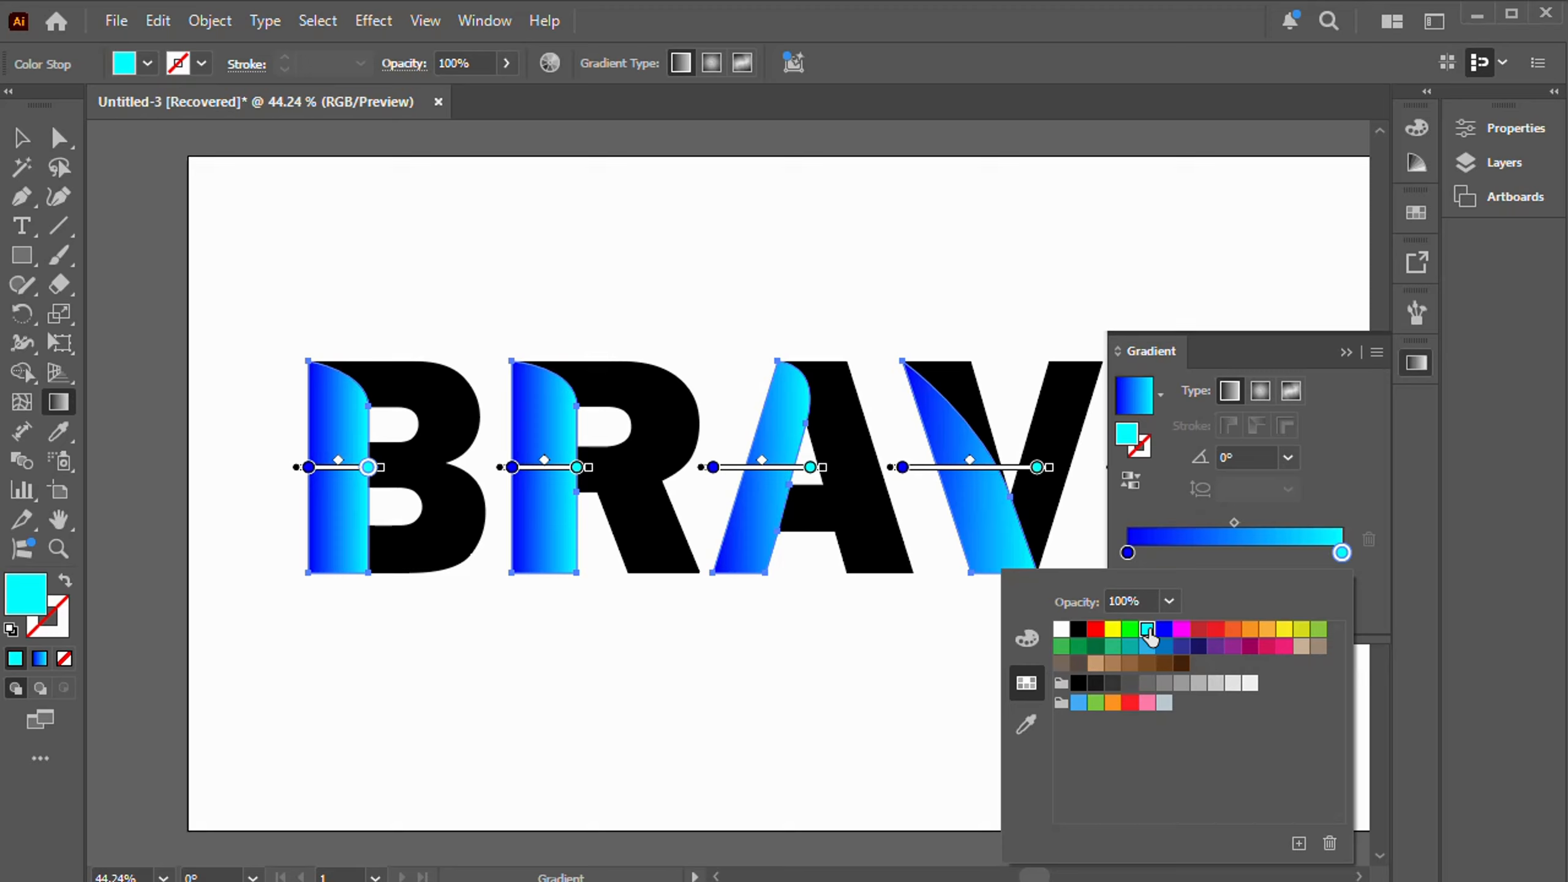
{"action": "left_click", "coordinate": [28, 146]}
{"action": "left_click", "coordinate": [22, 138]}
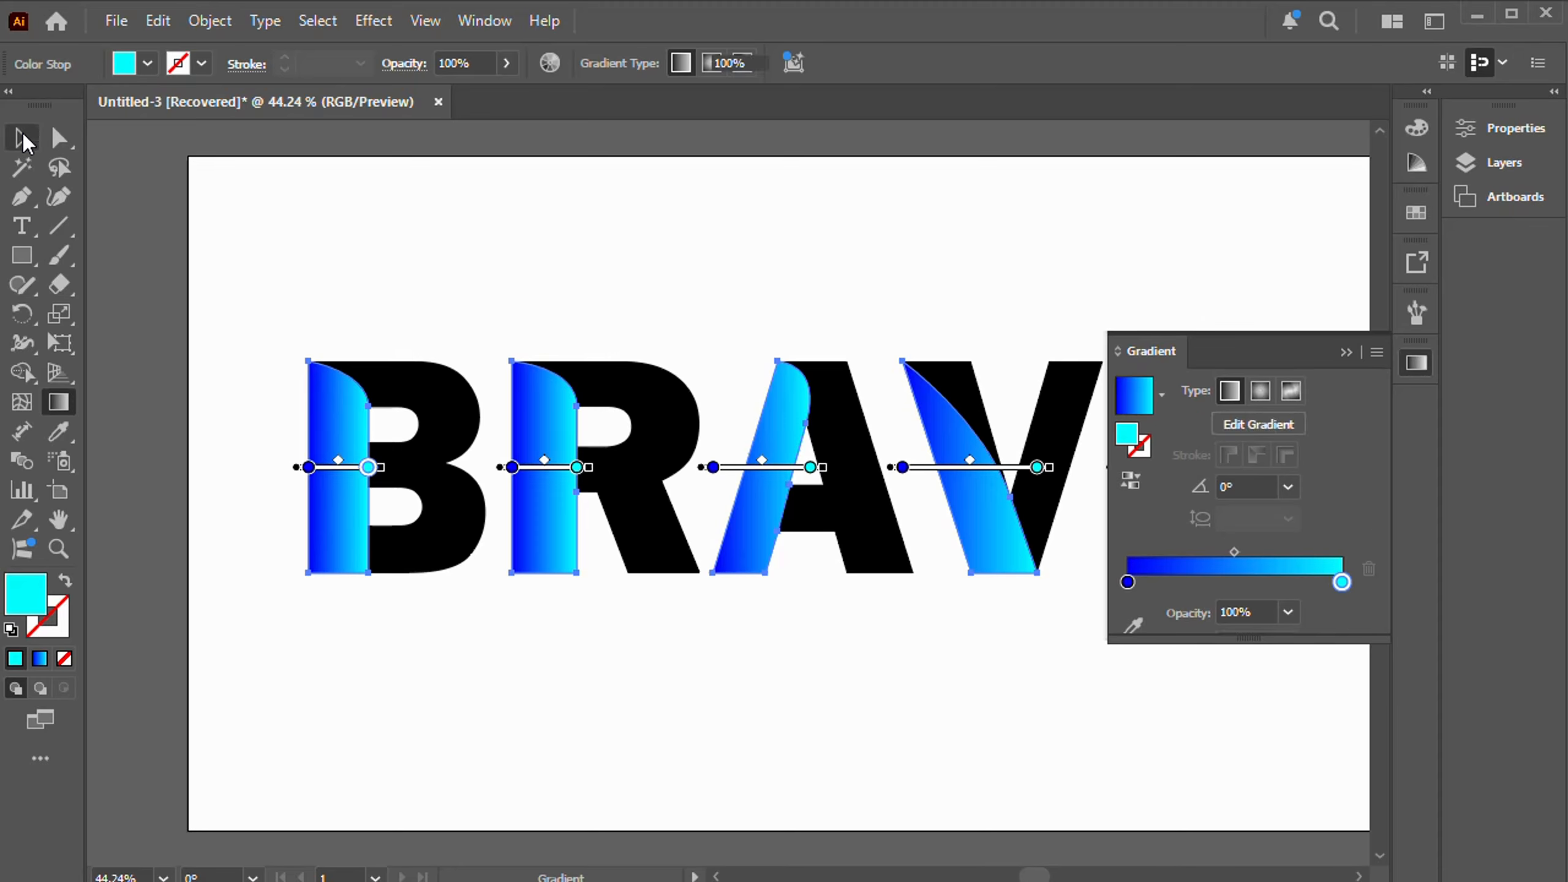
{"action": "left_click", "coordinate": [1263, 255]}
{"action": "left_click", "coordinate": [1341, 351]}
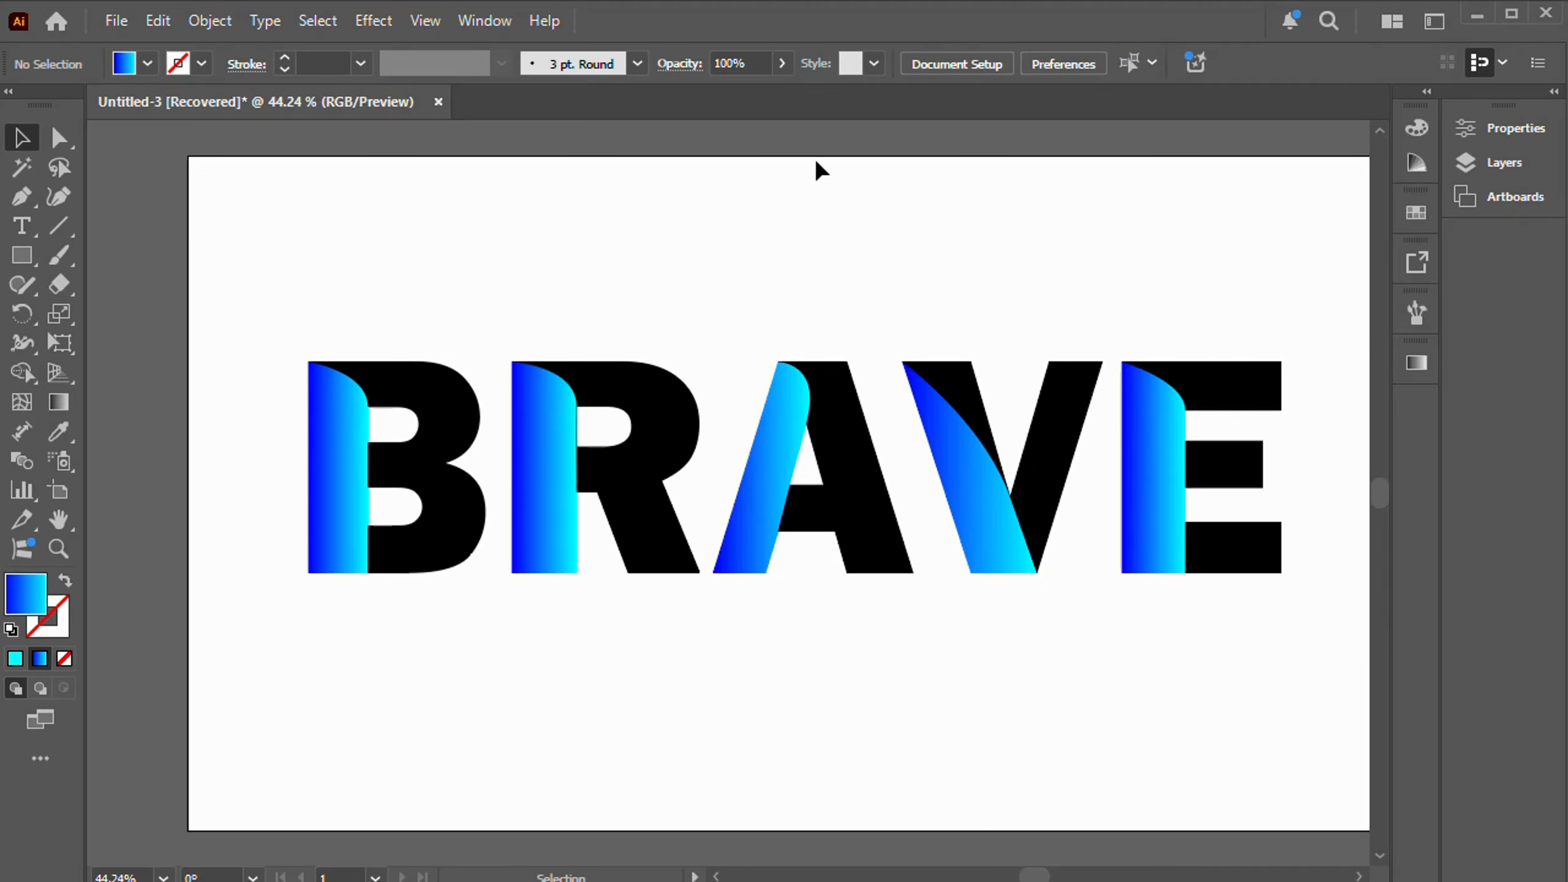
Apply a linear gradient fill to the remaining black sections of all five letters.
{"action": "left_click", "coordinate": [437, 406]}
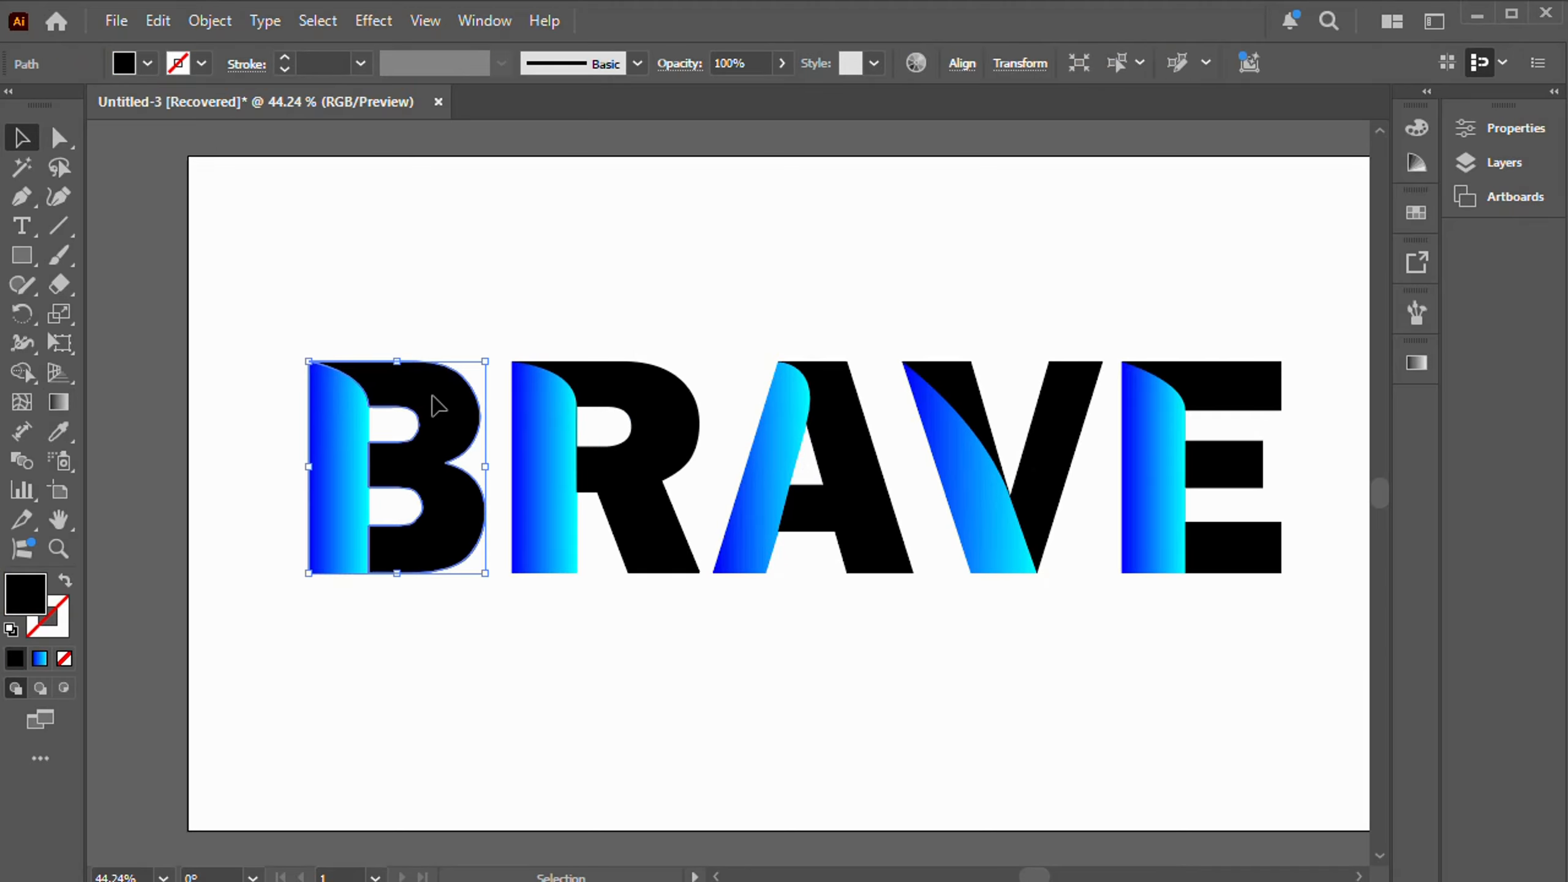
{"action": "left_click", "coordinate": [656, 431], "text": "shift"}
{"action": "left_click", "coordinate": [849, 488], "text": "shift"}
{"action": "left_click", "coordinate": [991, 421], "text": "shift"}
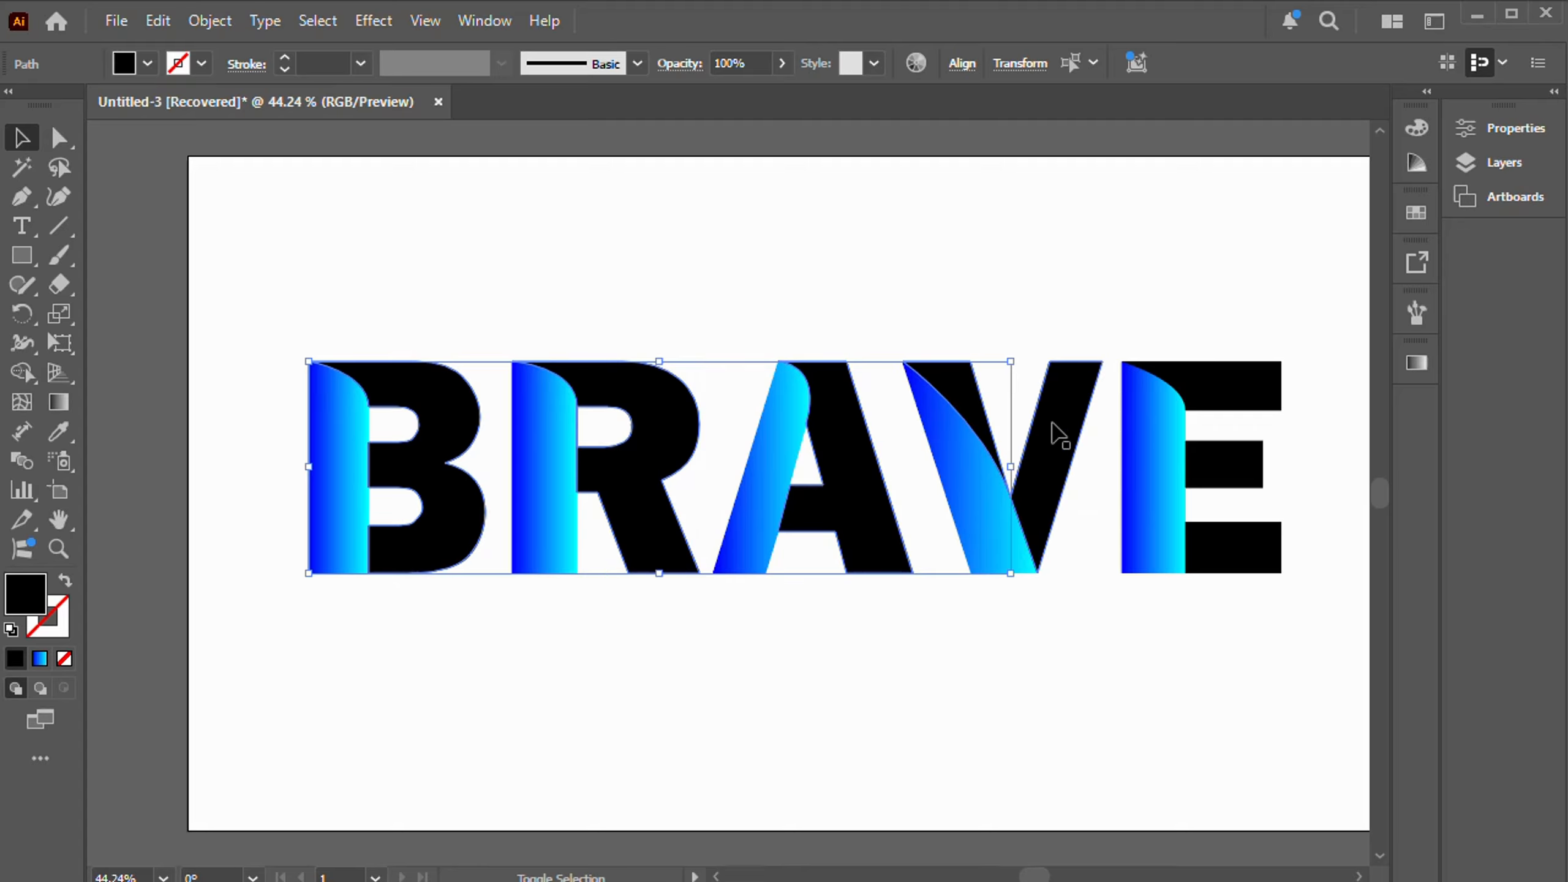
{"action": "left_click", "coordinate": [1130, 448], "text": "shift"}
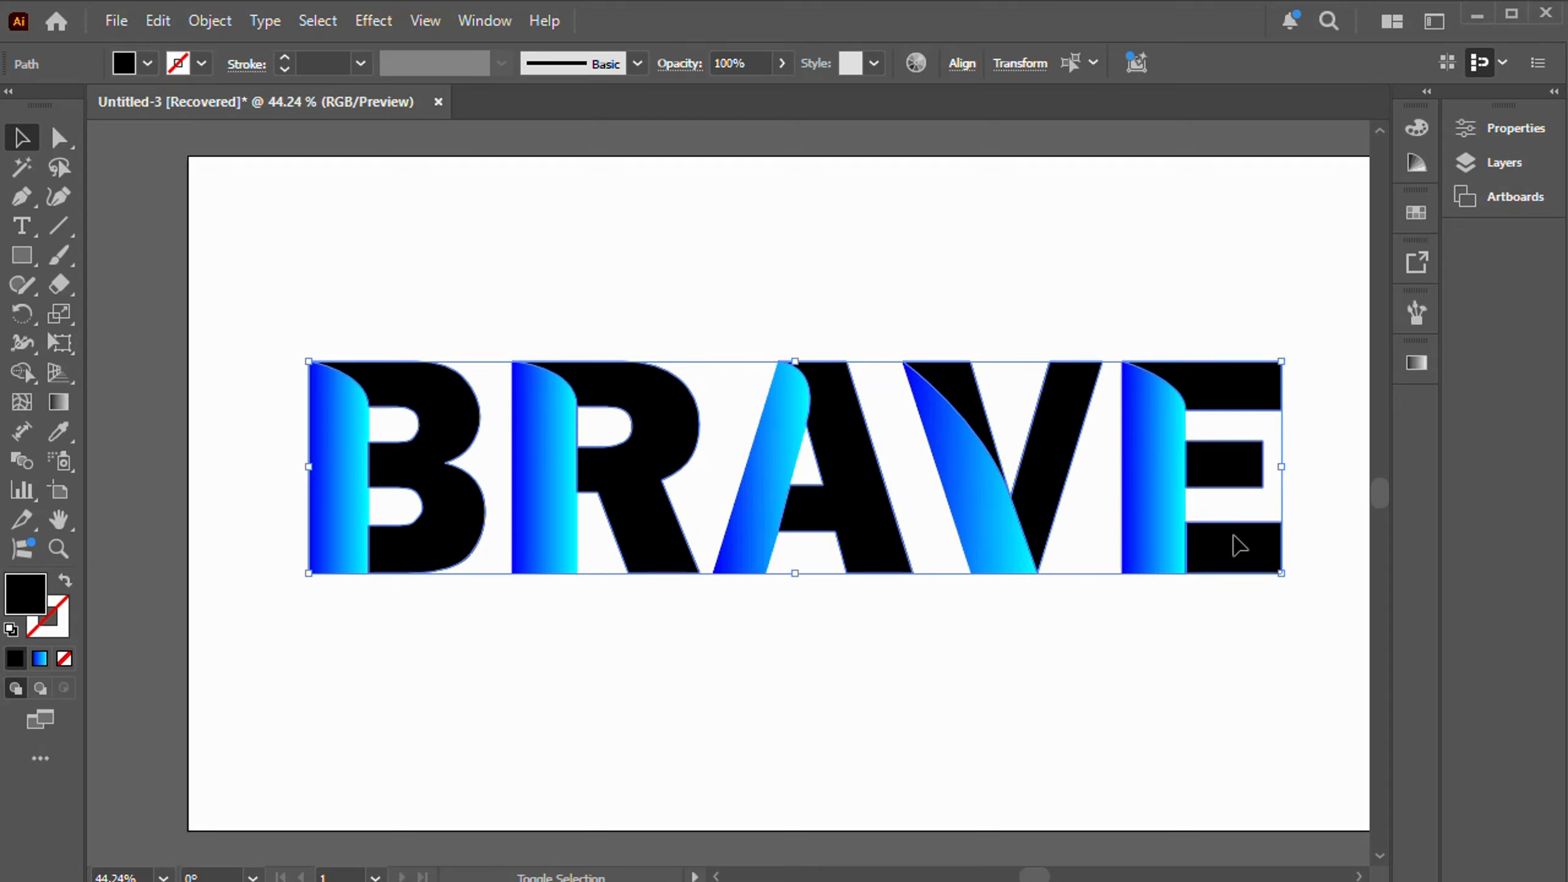
{"action": "left_click", "coordinate": [58, 403]}
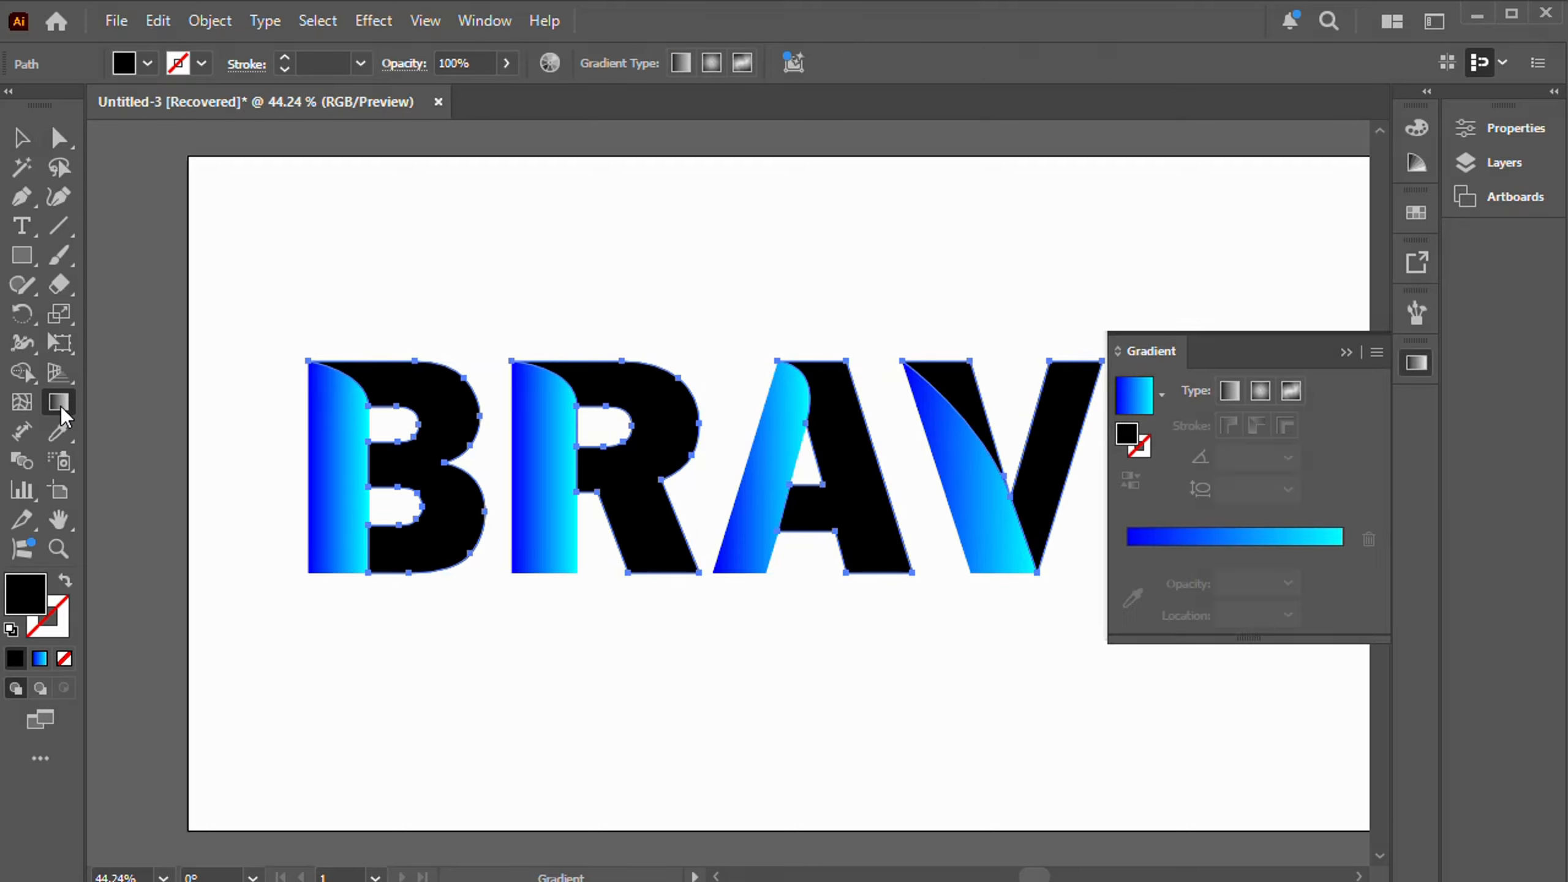
{"action": "left_click", "coordinate": [1230, 392]}
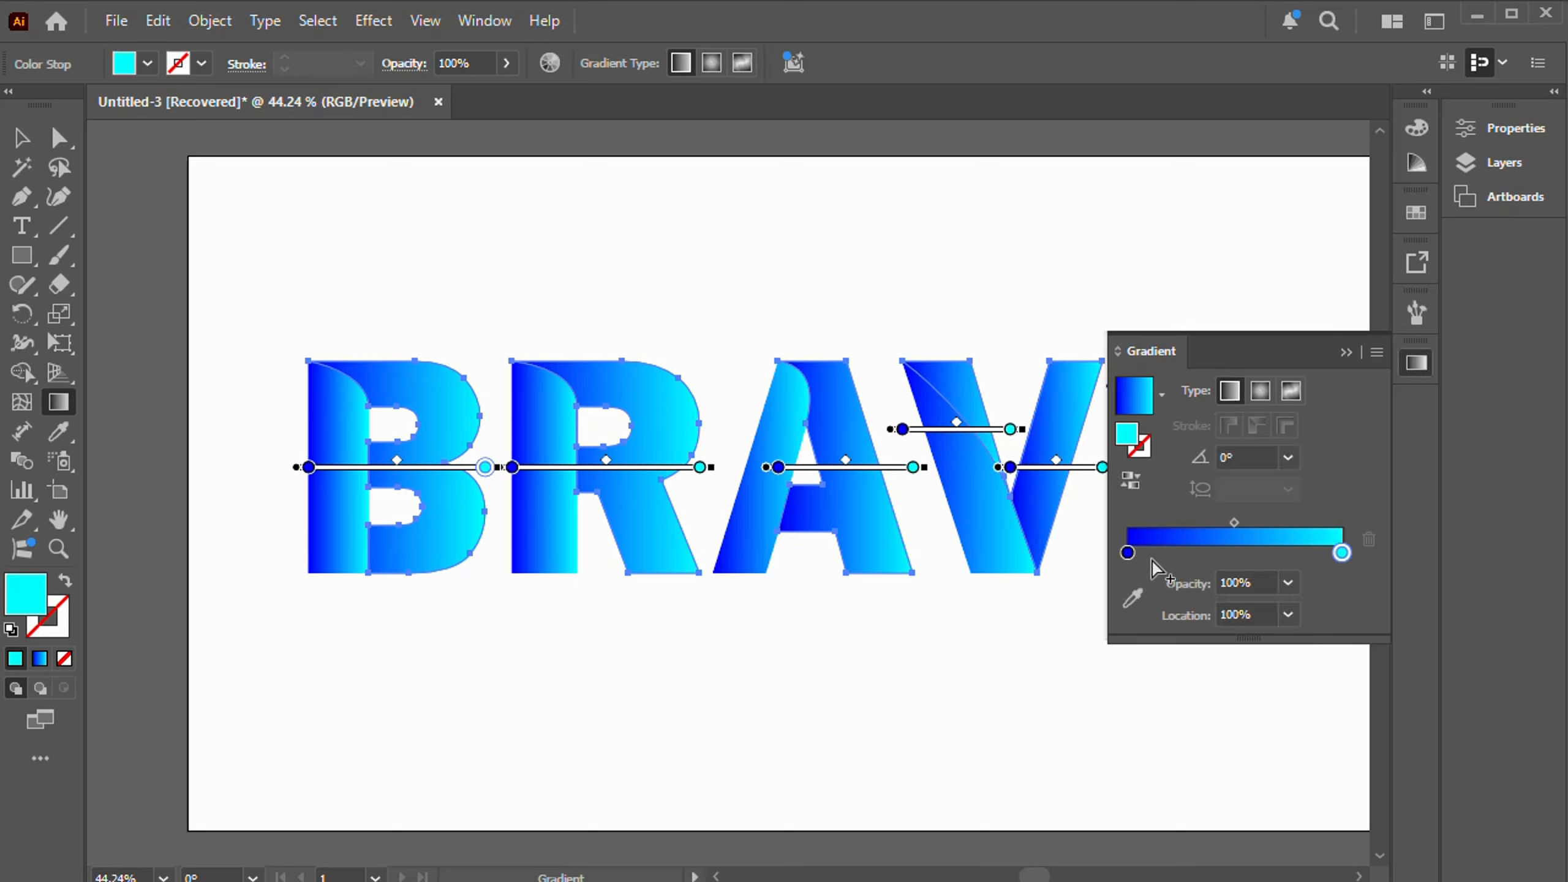
Set the gradient's start colour to red and its end colour to orange (R=247 G=147 B=30), then deselect the letter sections.
{"action": "double_click", "coordinate": [1126, 554]}
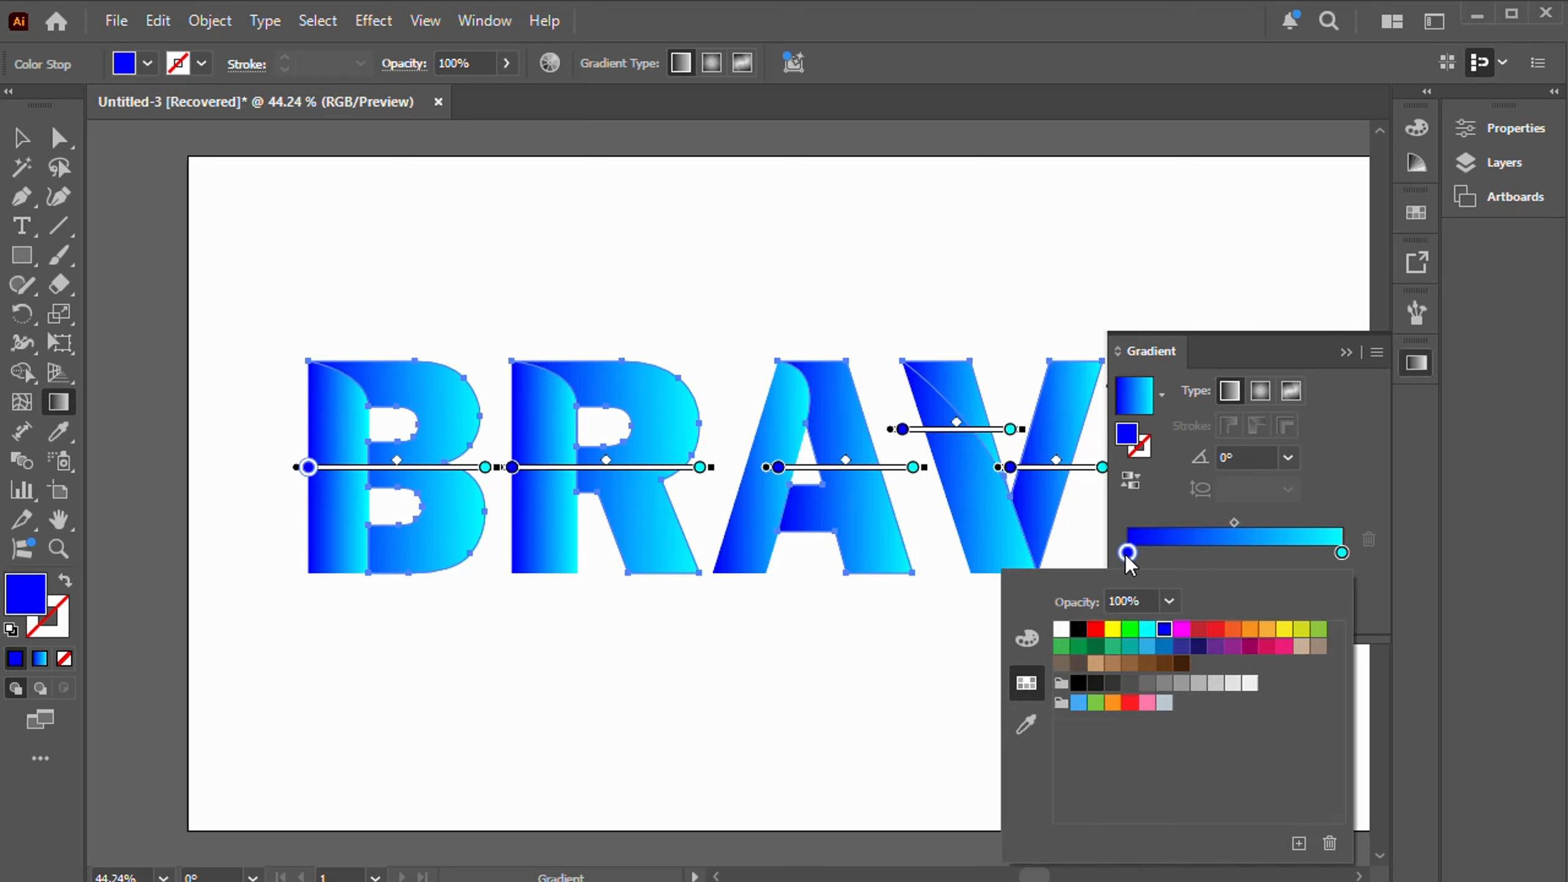
{"action": "left_click", "coordinate": [1096, 629]}
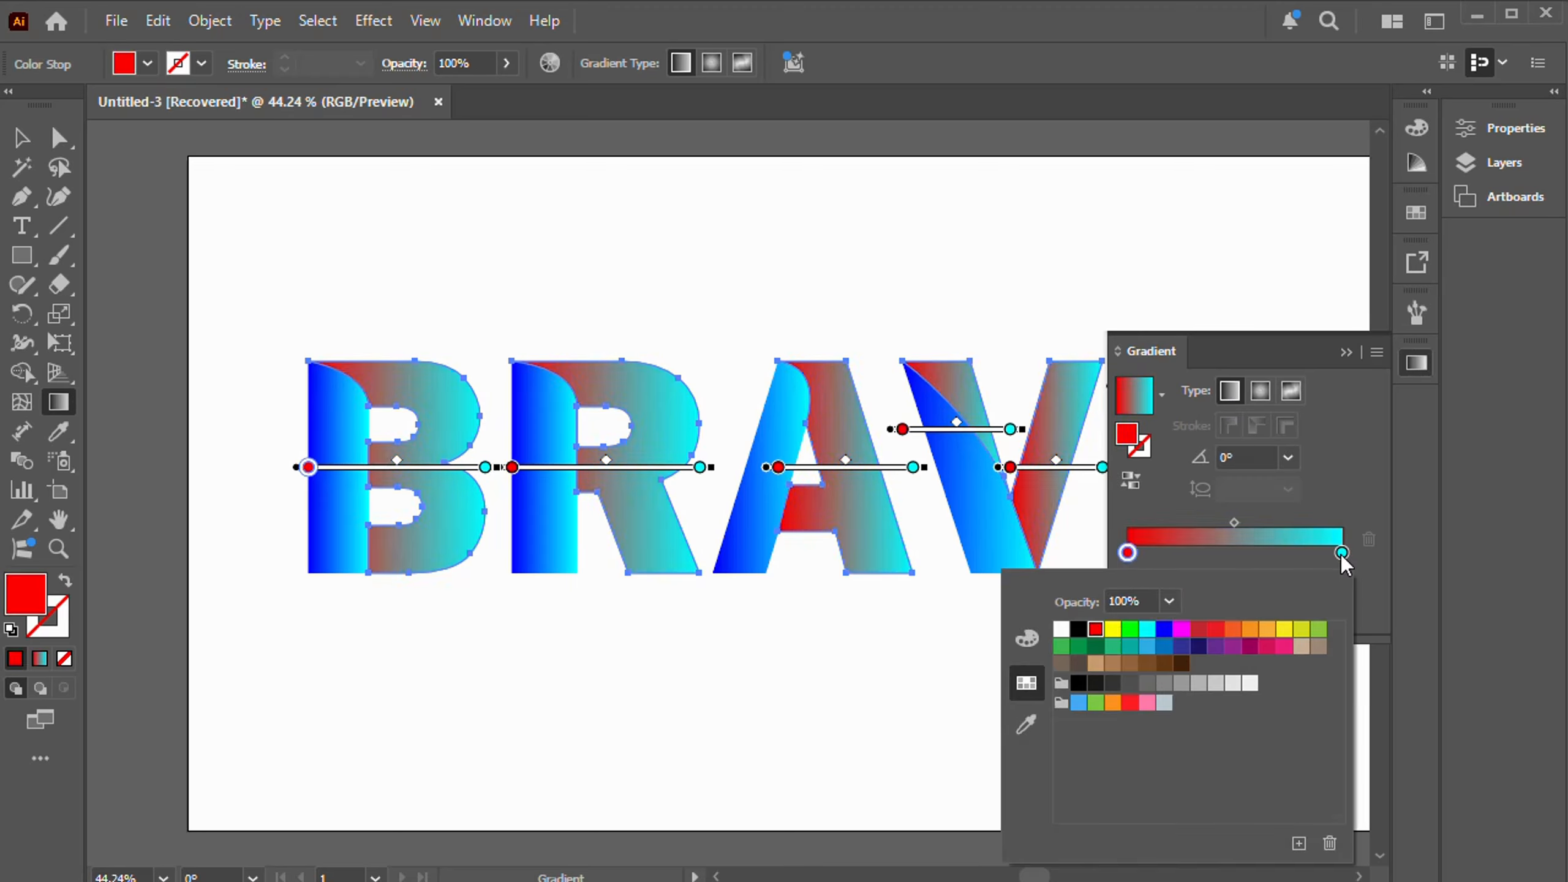
{"action": "left_click", "coordinate": [1341, 553]}
{"action": "double_click", "coordinate": [1342, 553]}
{"action": "left_click", "coordinate": [1250, 629]}
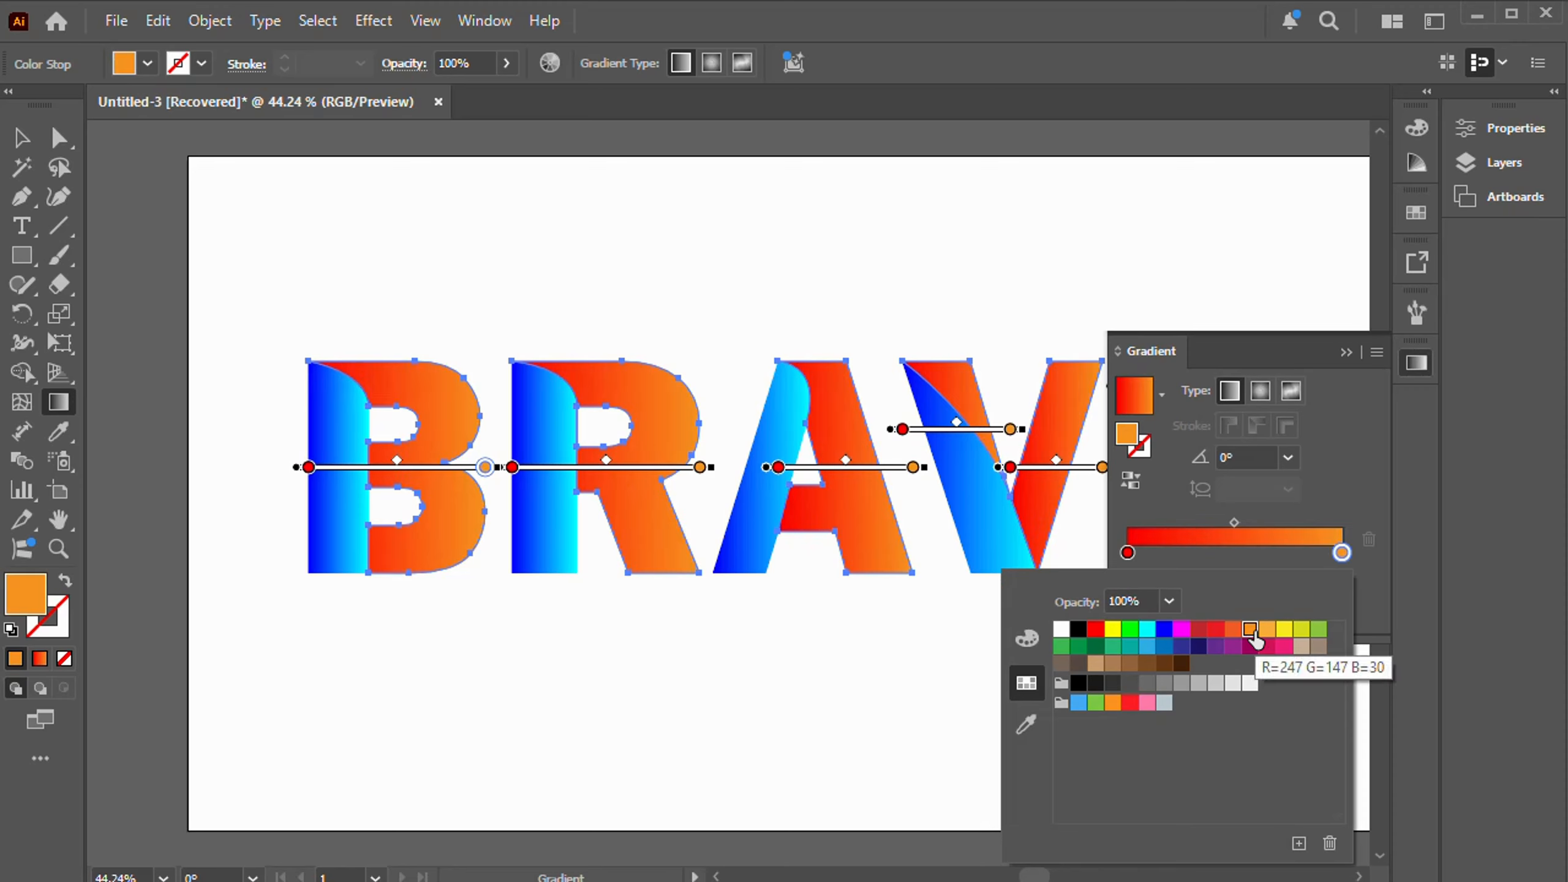
{"action": "left_click", "coordinate": [23, 143]}
{"action": "left_click", "coordinate": [1345, 352]}
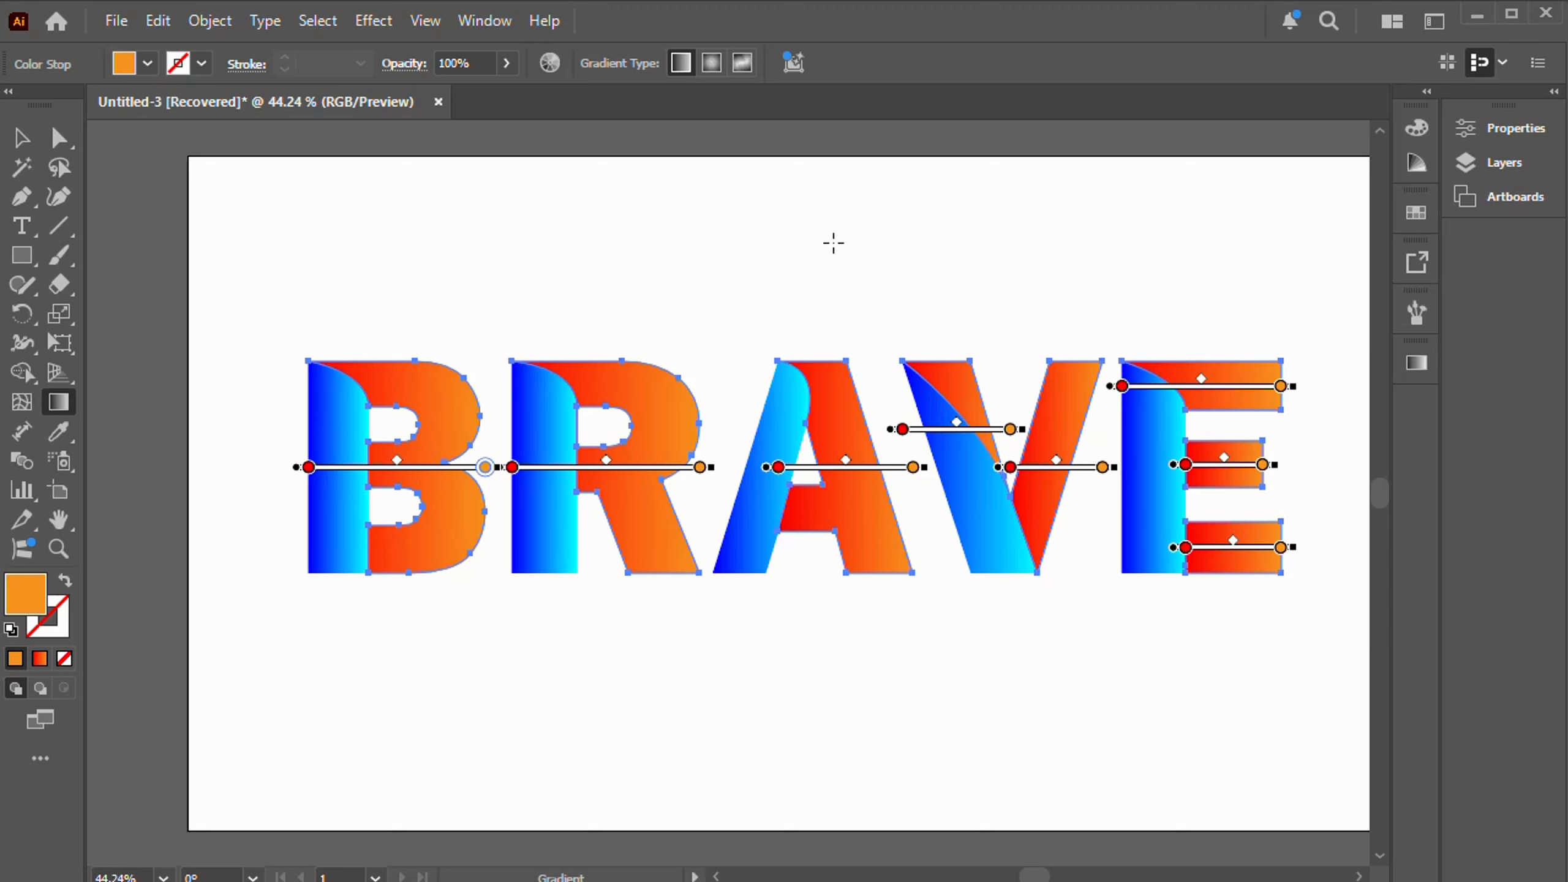
{"action": "key", "text": "v"}
{"action": "left_click", "coordinate": [874, 242]}
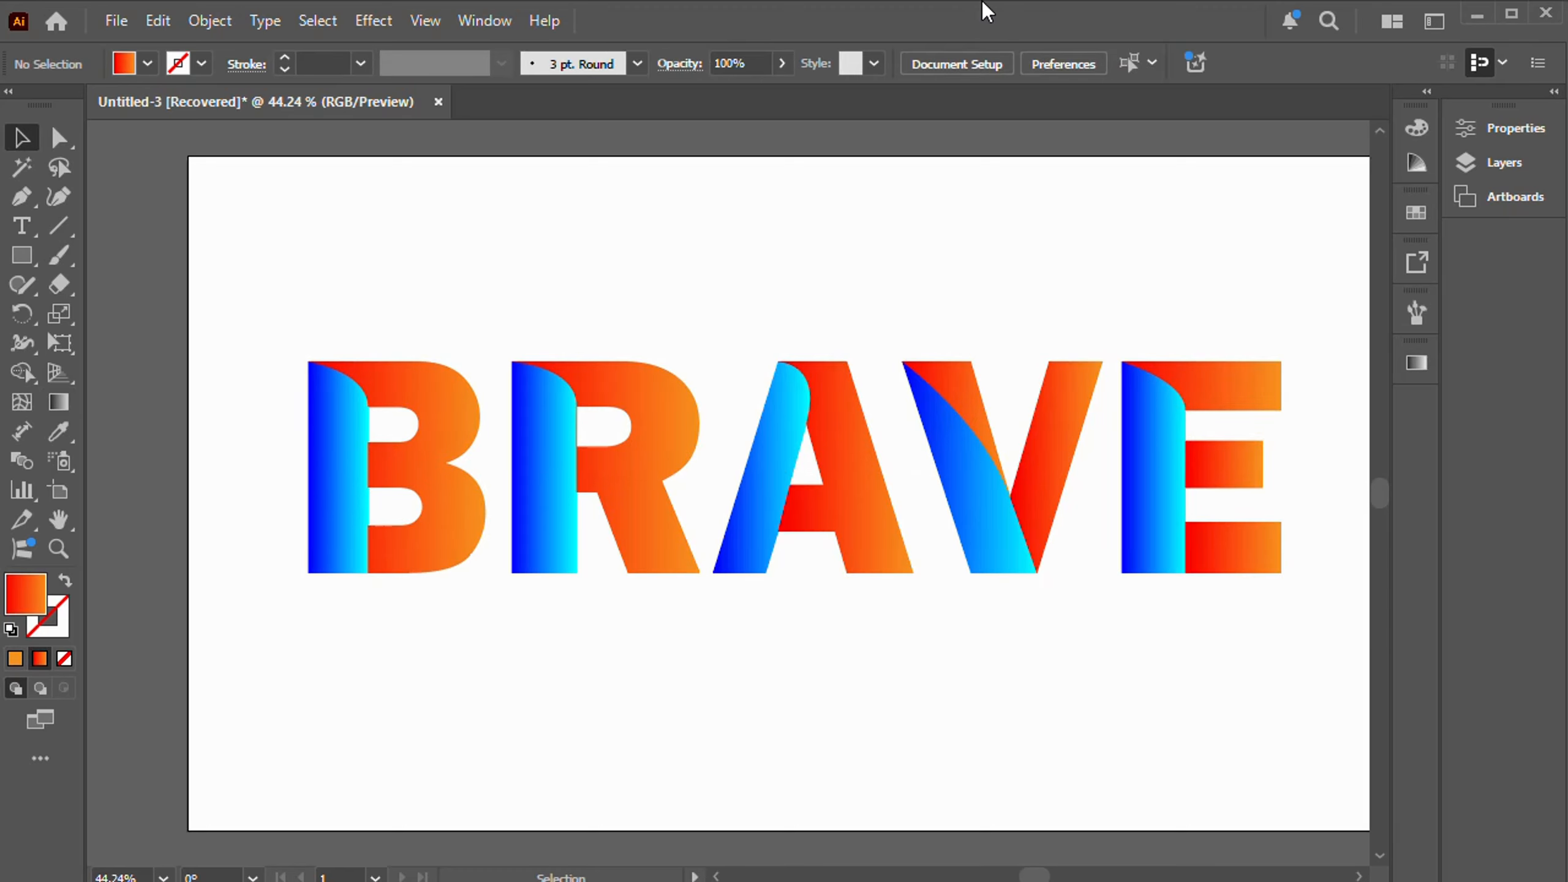
Group all the letter pieces into one object.
{"action": "key", "text": "ctrl+a"}
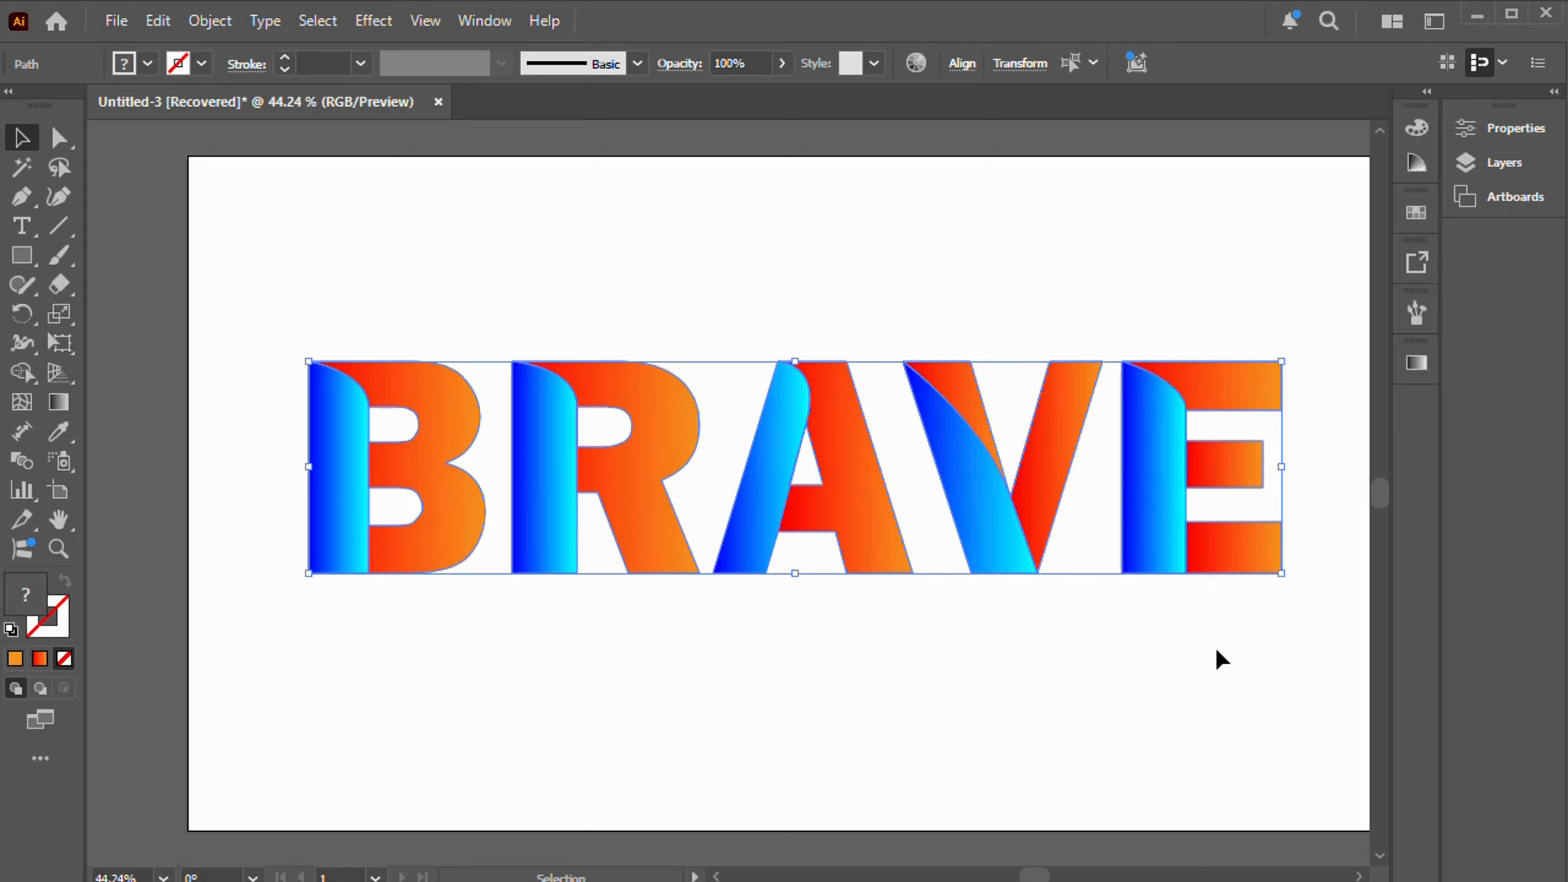
{"action": "left_click", "coordinate": [213, 21]}
{"action": "left_click", "coordinate": [204, 186]}
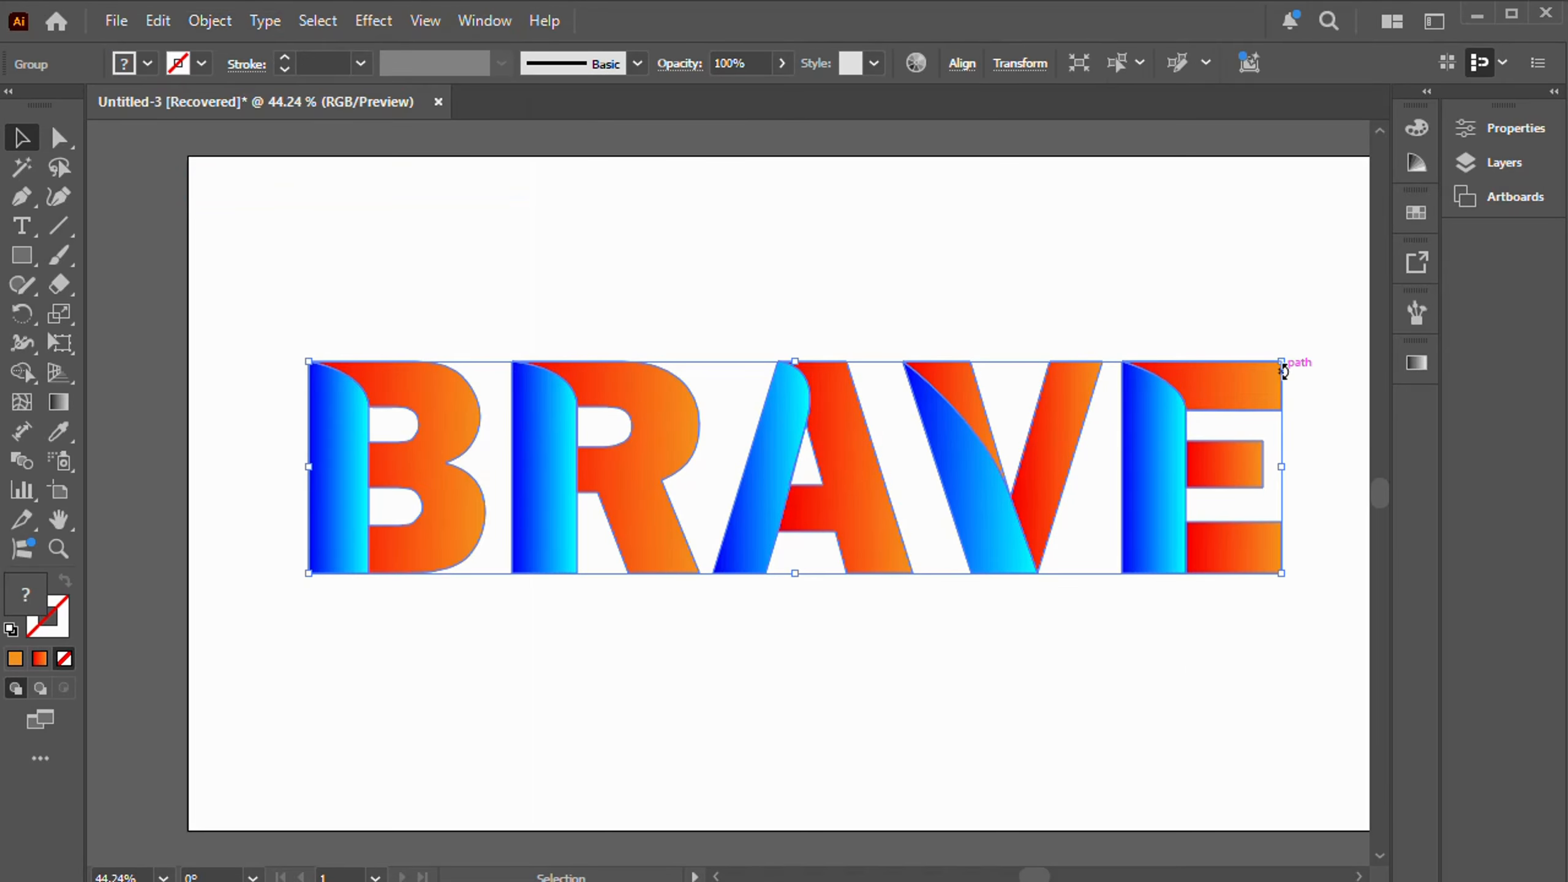